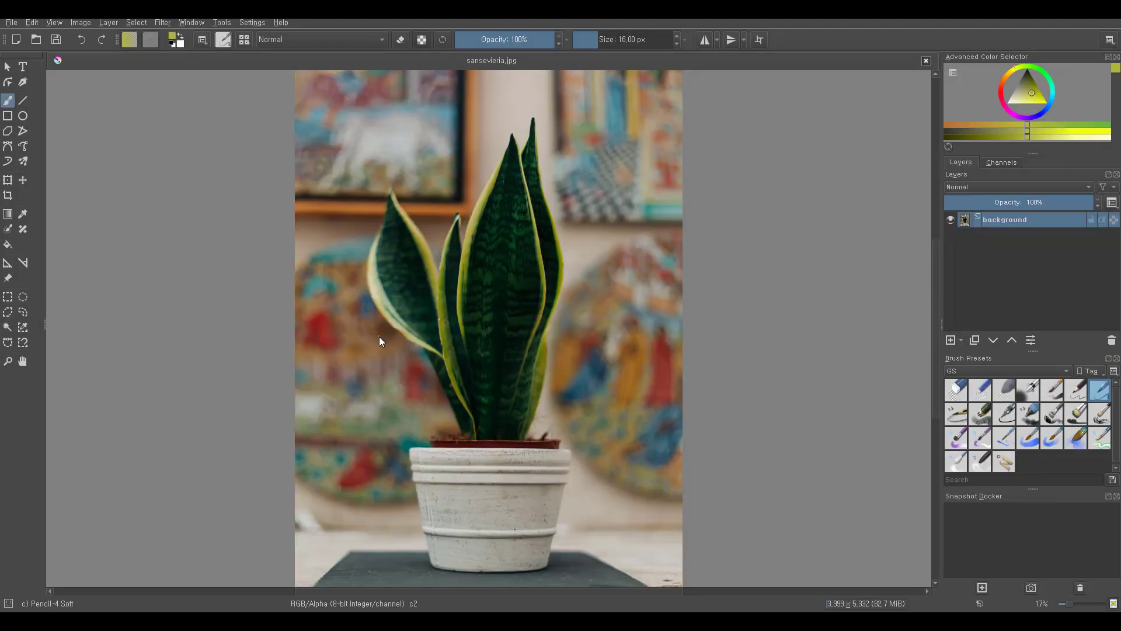
Scale the sansevieria photo down to 1024 × 1365 pixels via Scale Image To New Size
click(79, 22)
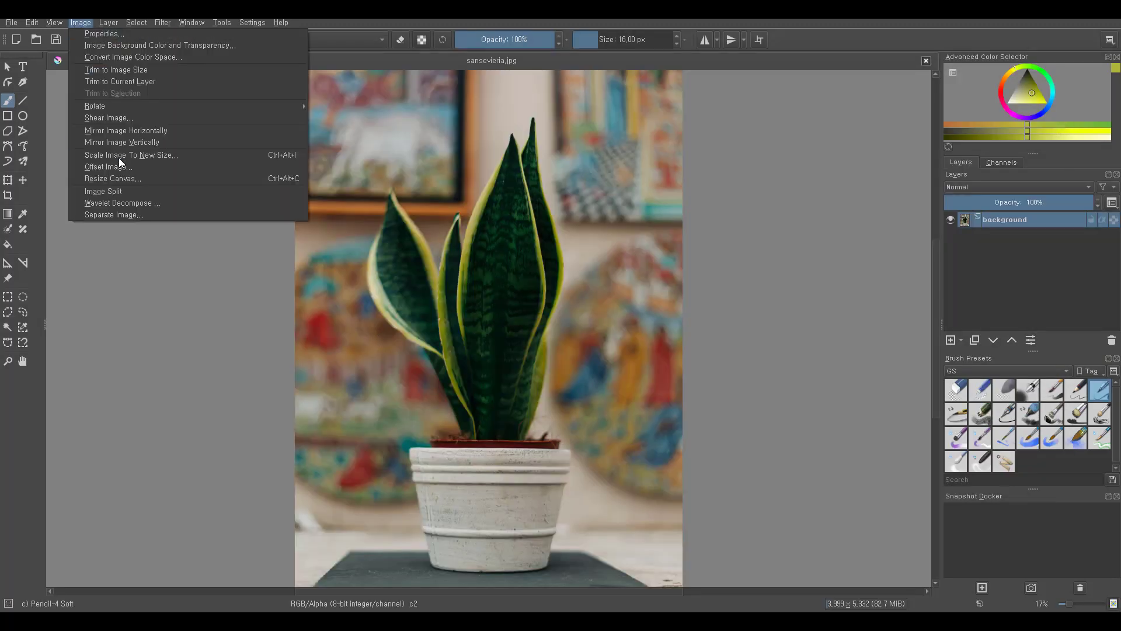
click(139, 155)
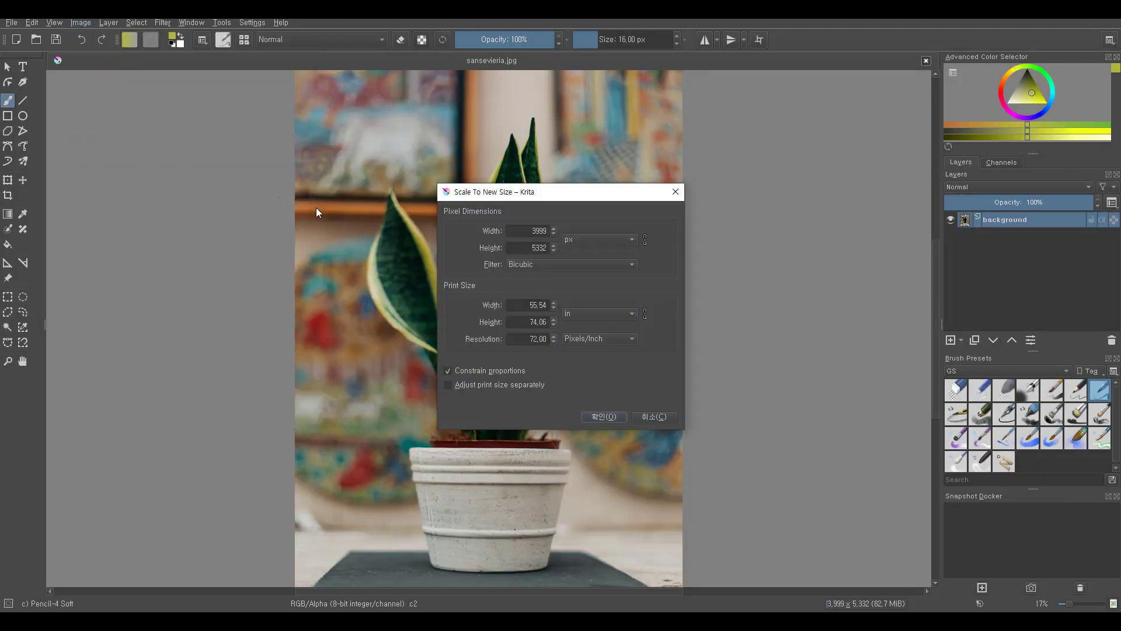
double_click(534, 230)
text(1000)
key(Return)
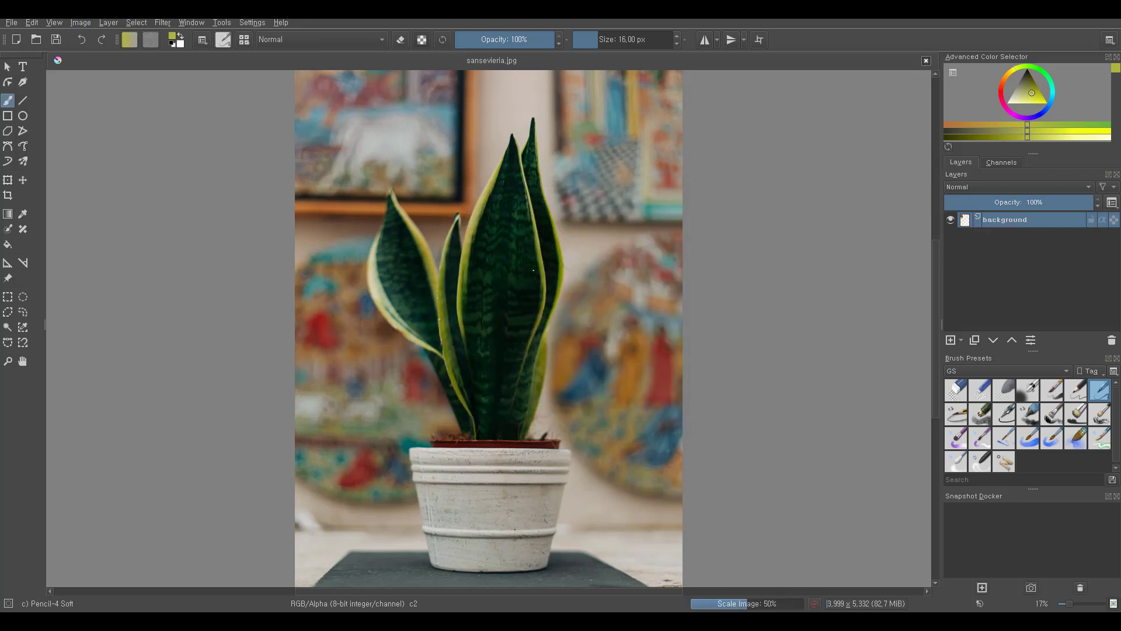
scroll(521, 302, up, 3)
scroll(604, 255, up, 2)
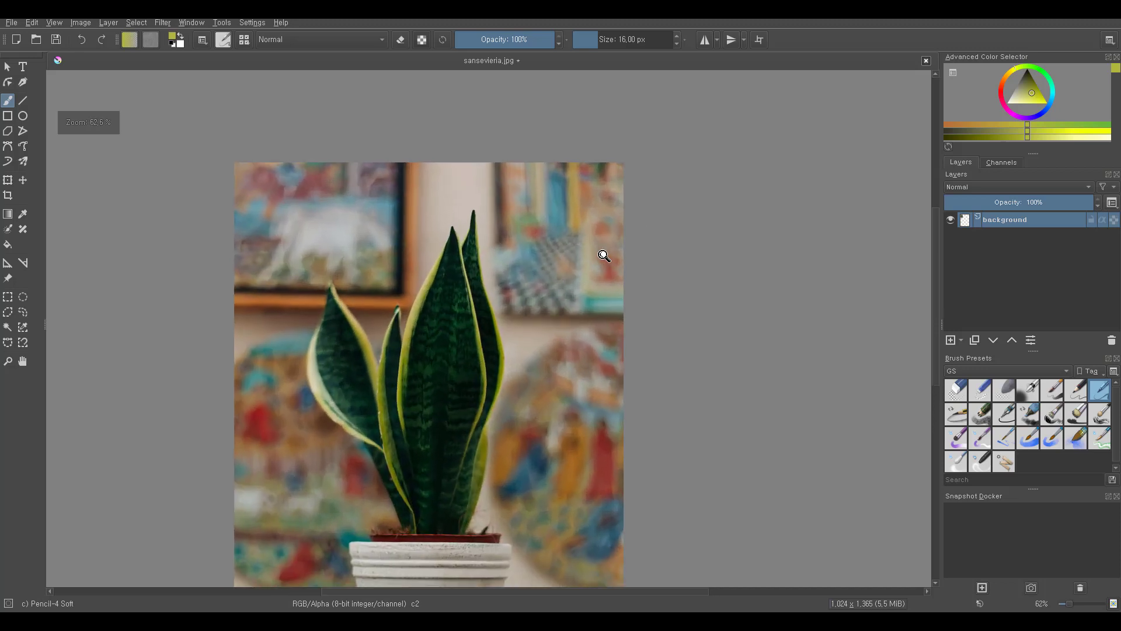
scroll(560, 280, up, 1)
scroll(535, 264, up, 2)
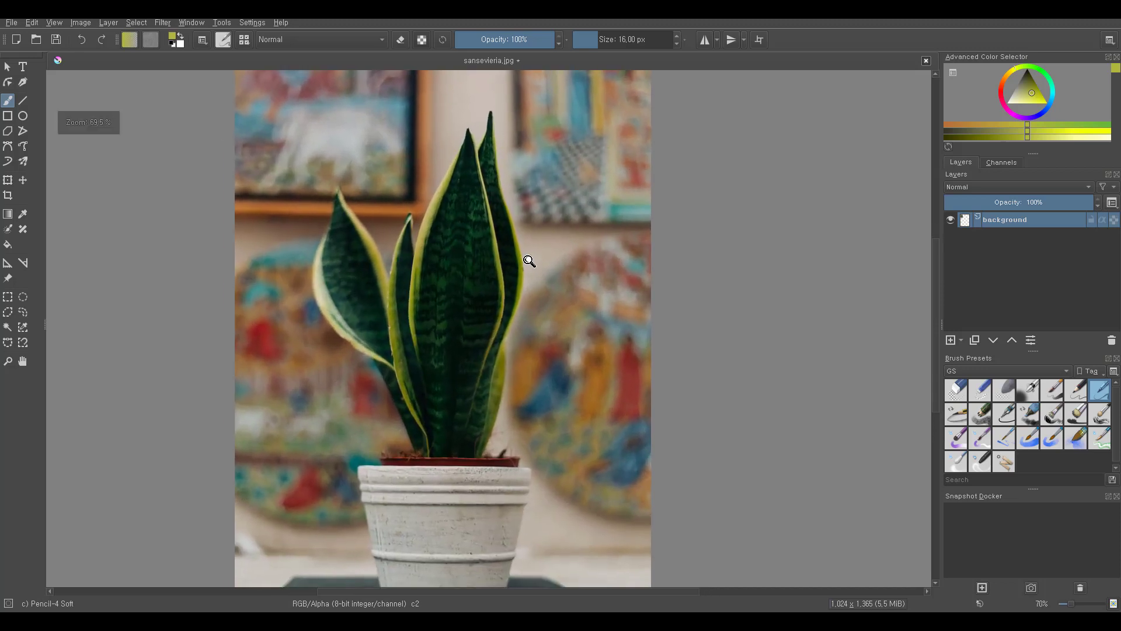
scroll(529, 260, up, 1)
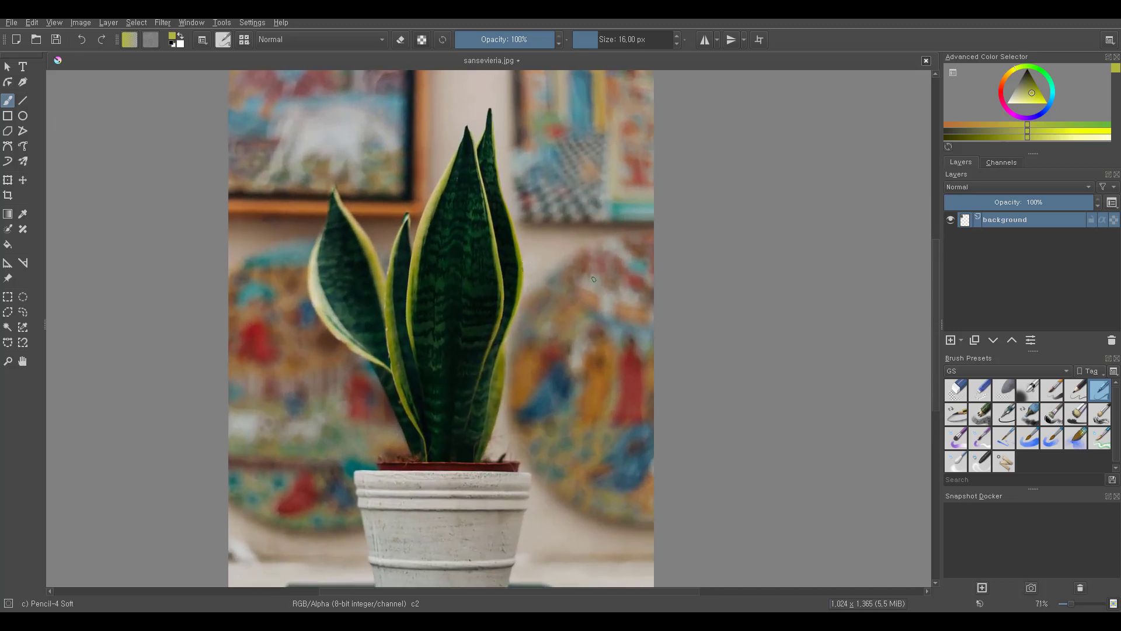
Brighten the photo by bending the Color Adjustment tone curve upward and applying it
key(ctrl+m)
click(776, 273)
drag(777, 278, 740, 262)
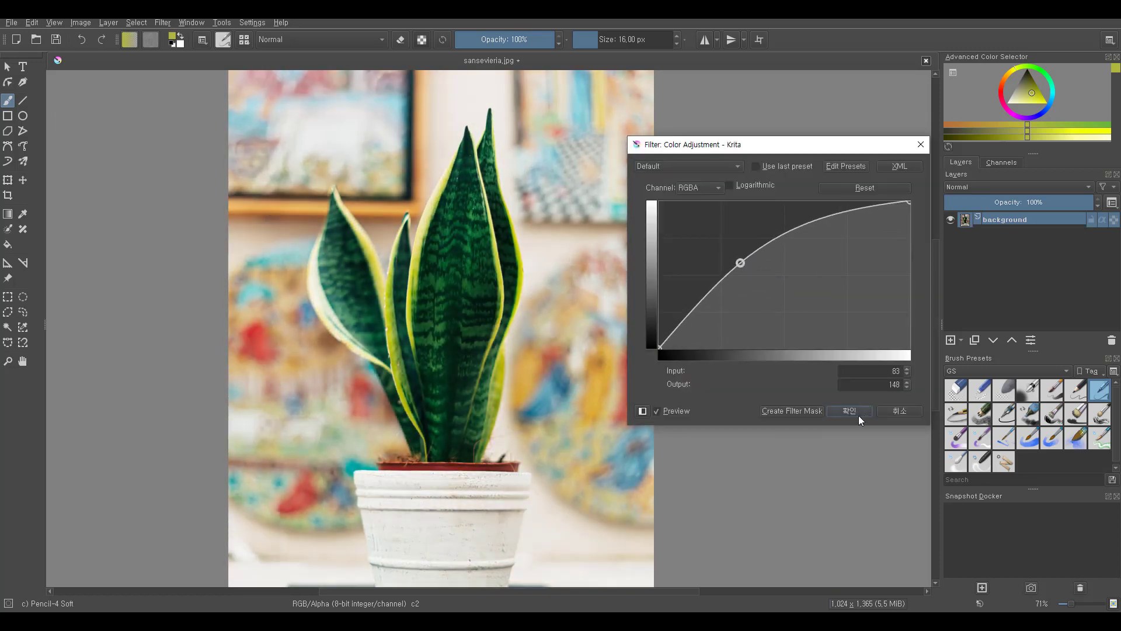
click(851, 411)
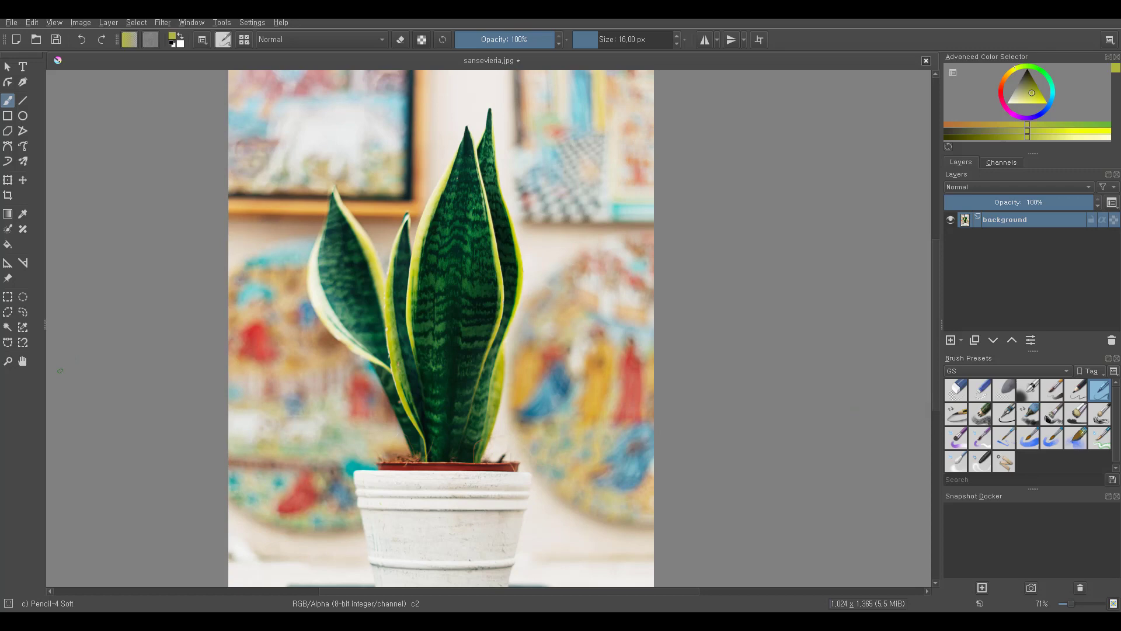
Trace a freehand selection around the central leaf from base to tip and back
click(22, 313)
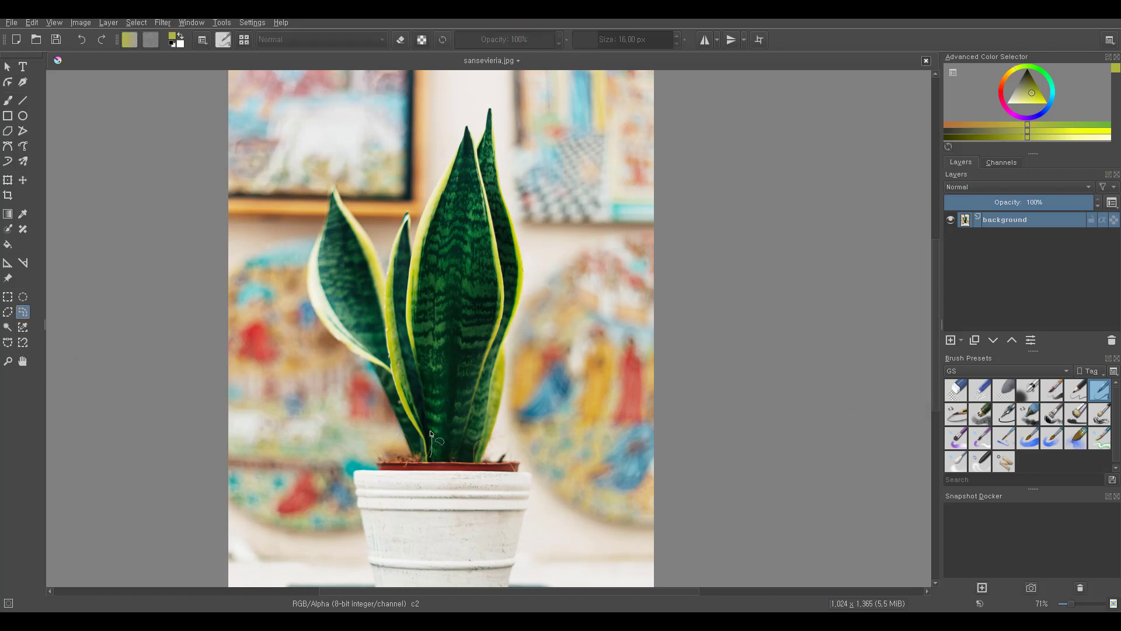
drag(431, 434, 443, 456)
drag(427, 201, 440, 163)
drag(496, 200, 503, 252)
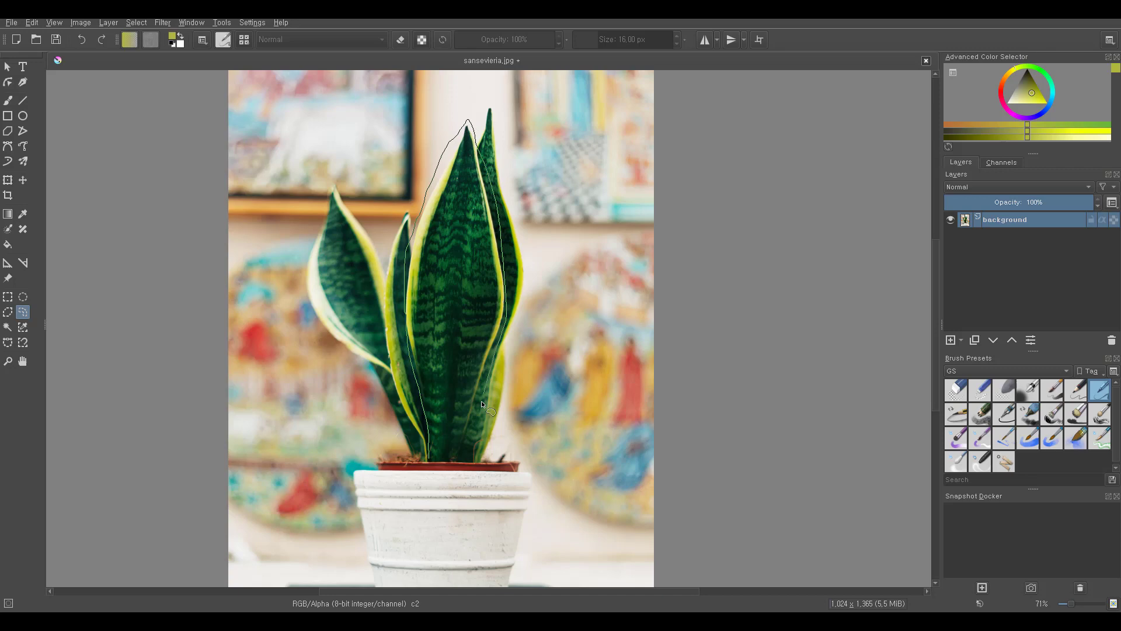
drag(442, 467, 436, 461)
Create a new blank 1024 × 1024 document and paste the selected leaf into it
click(13, 23)
click(53, 37)
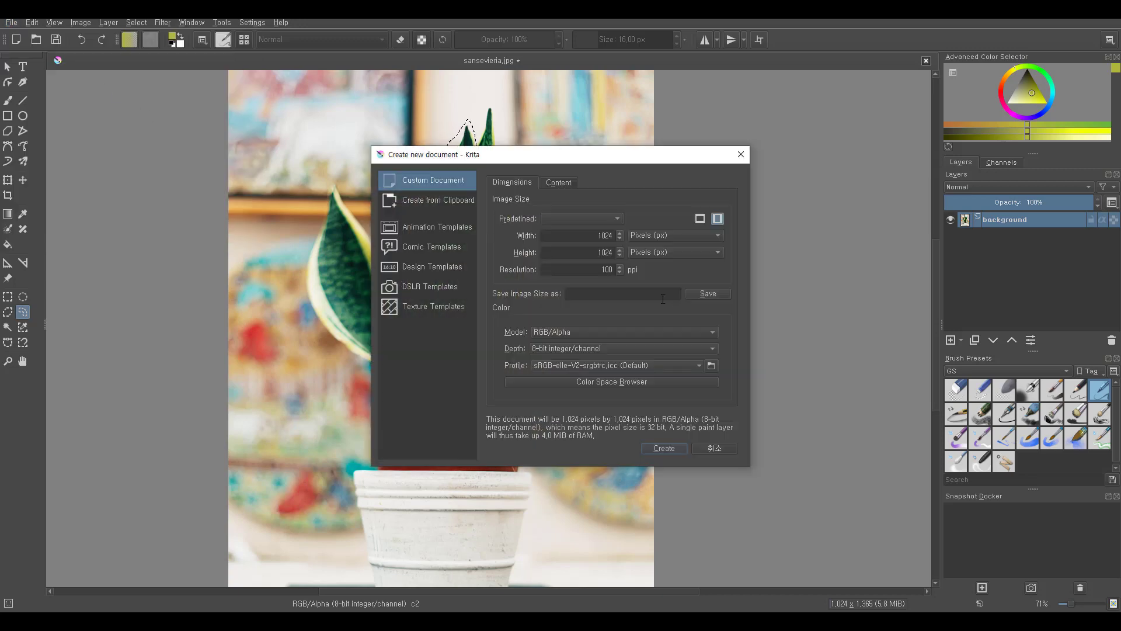
click(663, 448)
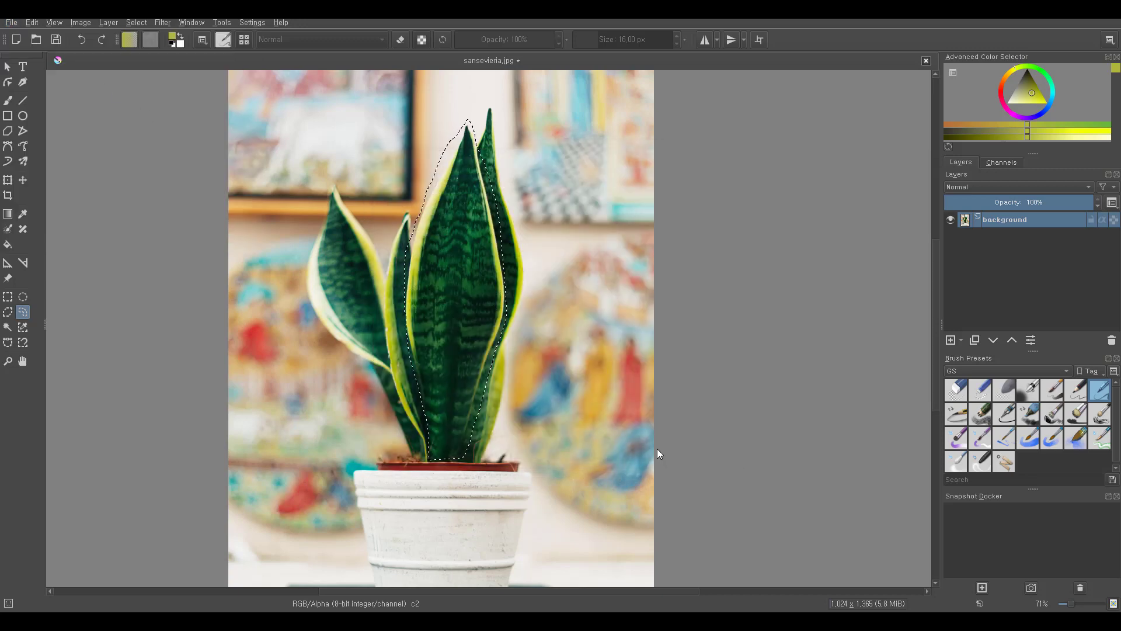
key(ctrl+v)
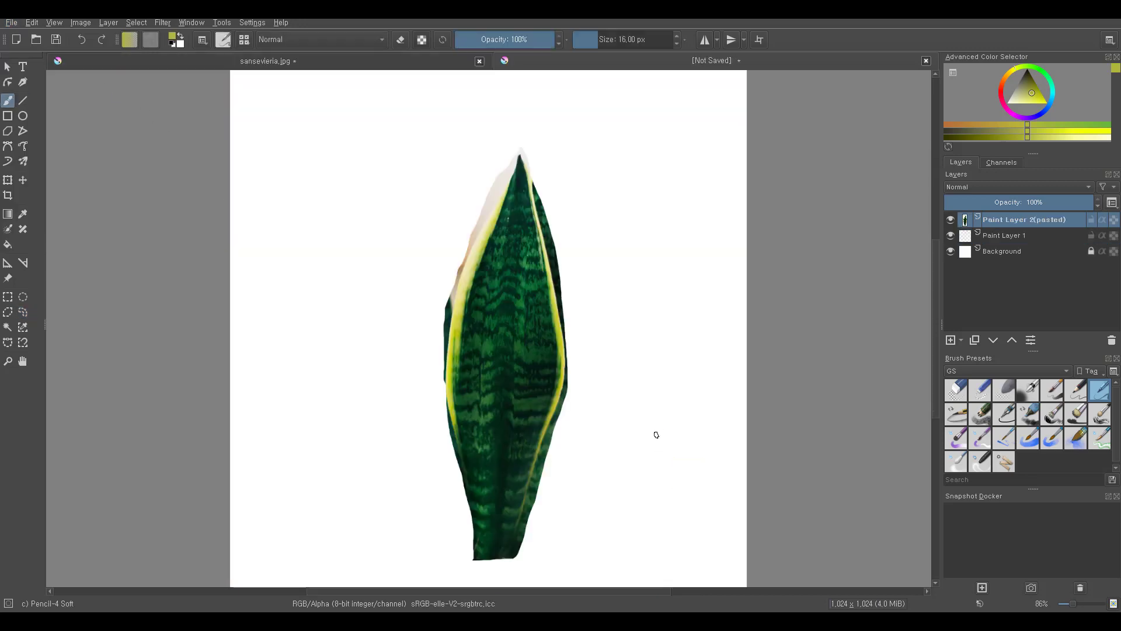
With the Eraser Soft brush, clean the dark and pale fringes around the leaf's upper edges and tip
right_click(564, 250)
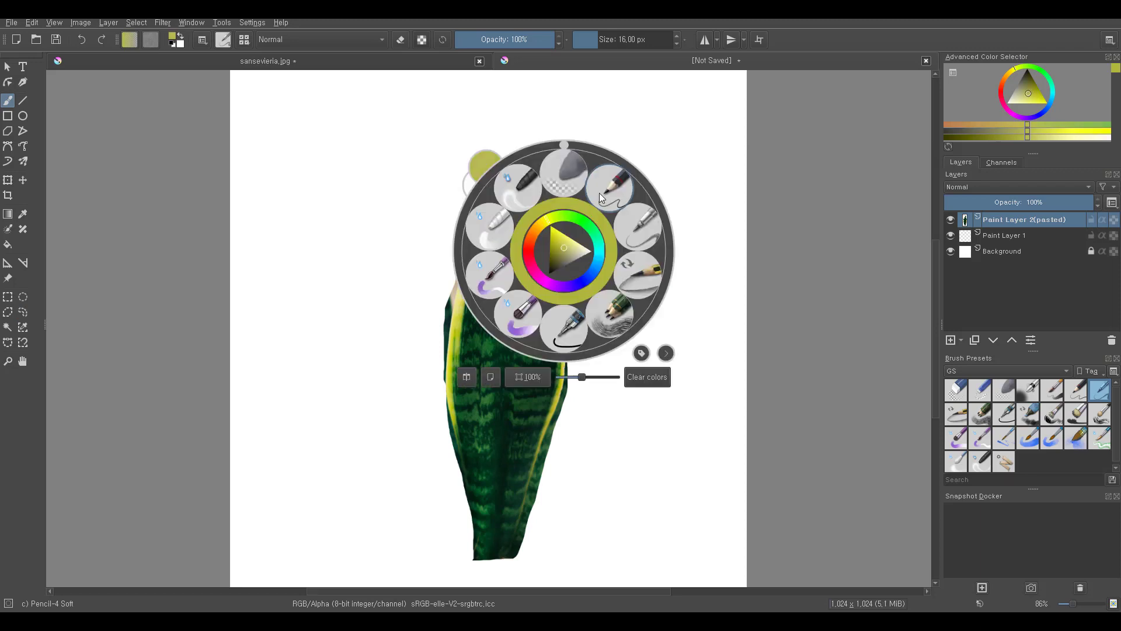
click(577, 179)
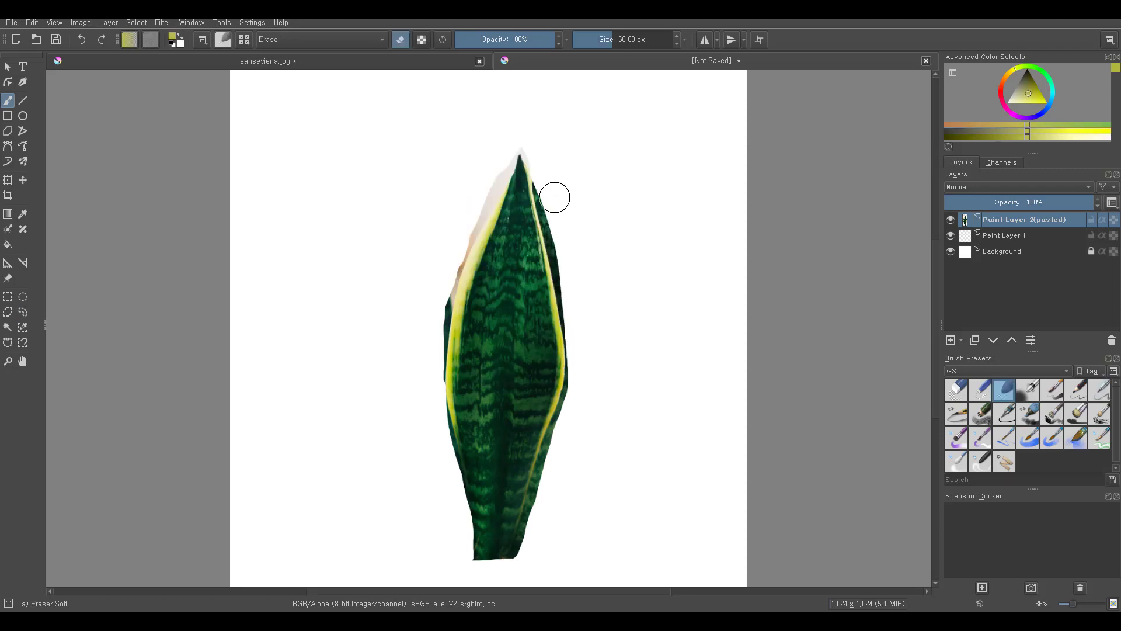
drag(547, 186, 570, 263)
drag(553, 188, 571, 281)
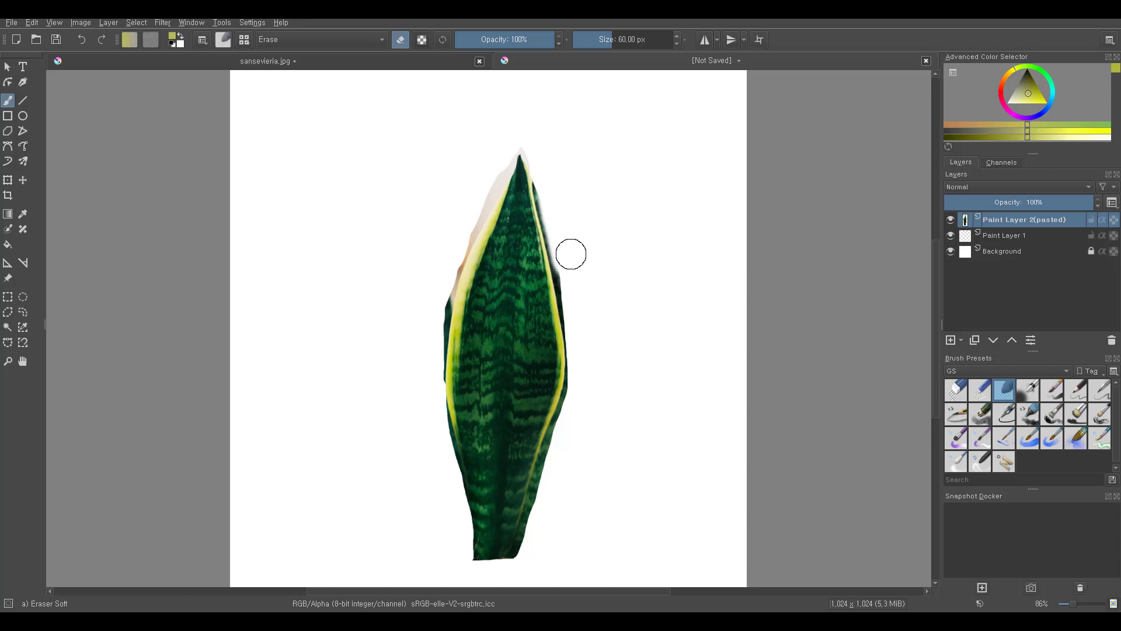
mouse_move(516, 156)
mouse_down()
mouse_move(462, 236)
mouse_move(446, 332)
mouse_up()
drag(561, 307, 538, 180)
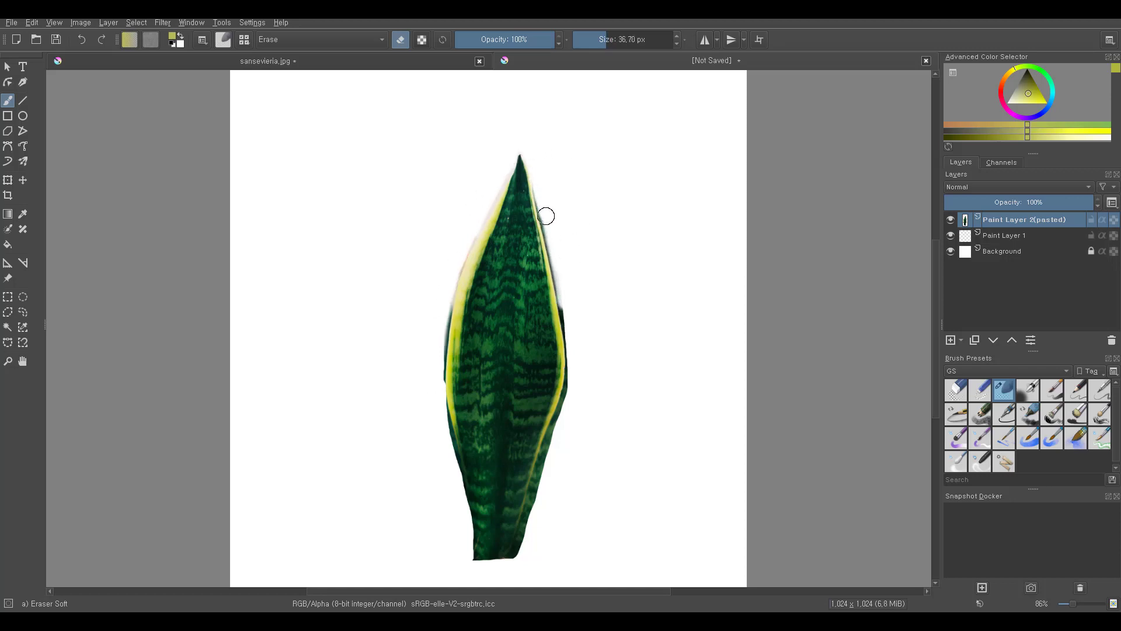
Erase the remaining background fringe along the leaf's lower edges down to its base
mouse_move(574, 334)
mouse_down()
mouse_move(528, 555)
mouse_move(526, 473)
mouse_move(539, 455)
mouse_move(531, 523)
mouse_move(543, 438)
mouse_up()
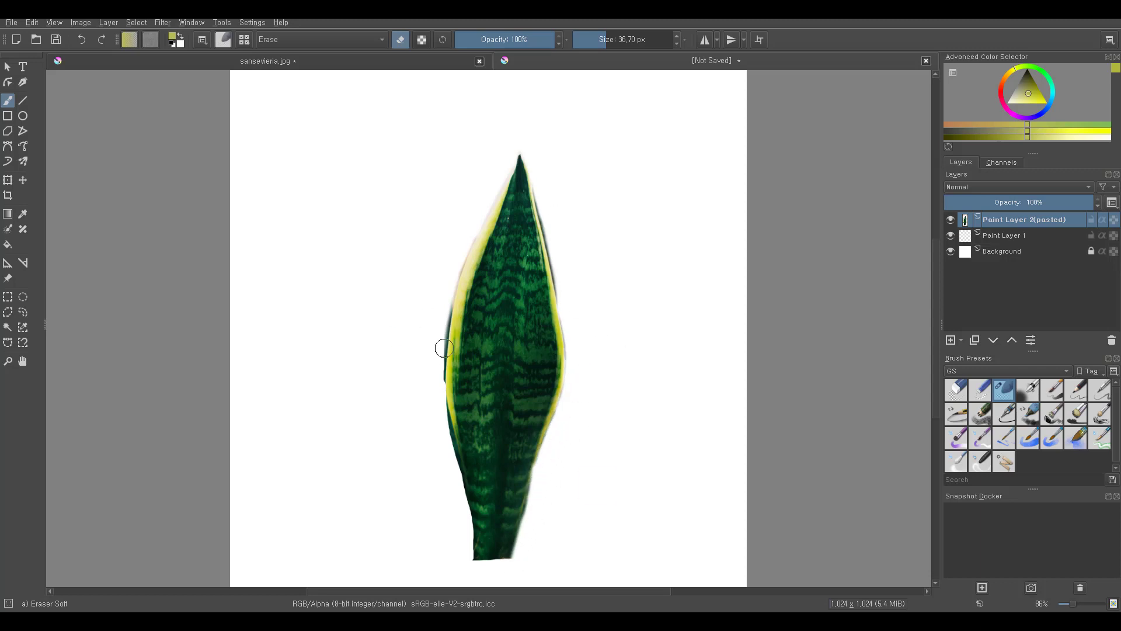
scroll(613, 263, up, 5)
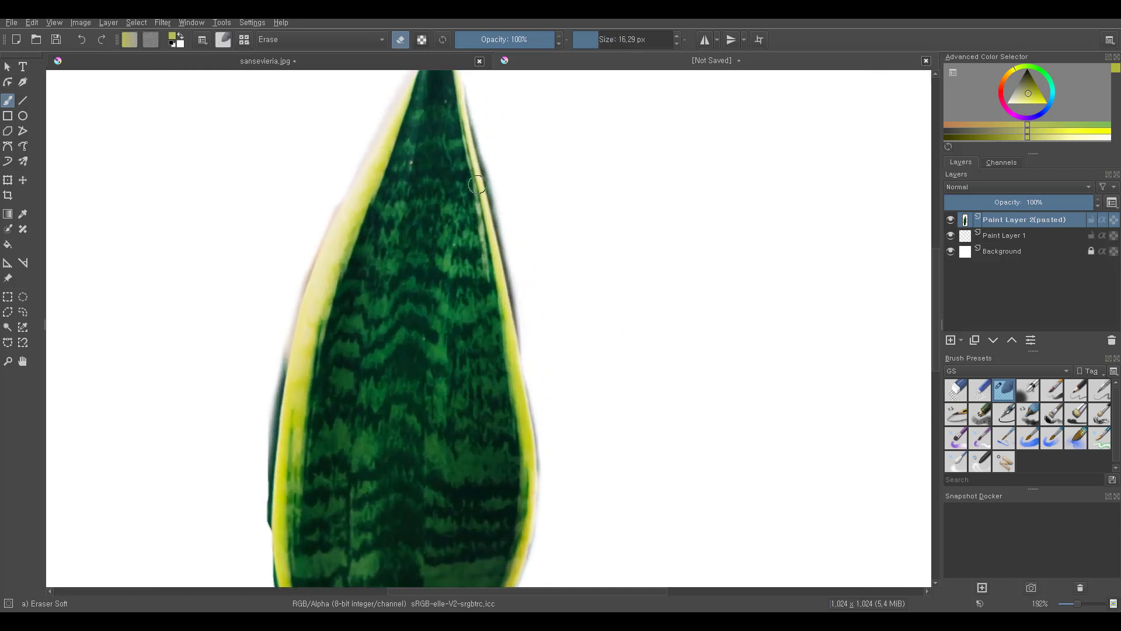
mouse_move(469, 108)
mouse_down()
mouse_move(539, 438)
mouse_move(539, 547)
mouse_up()
scroll(622, 376, down, 5)
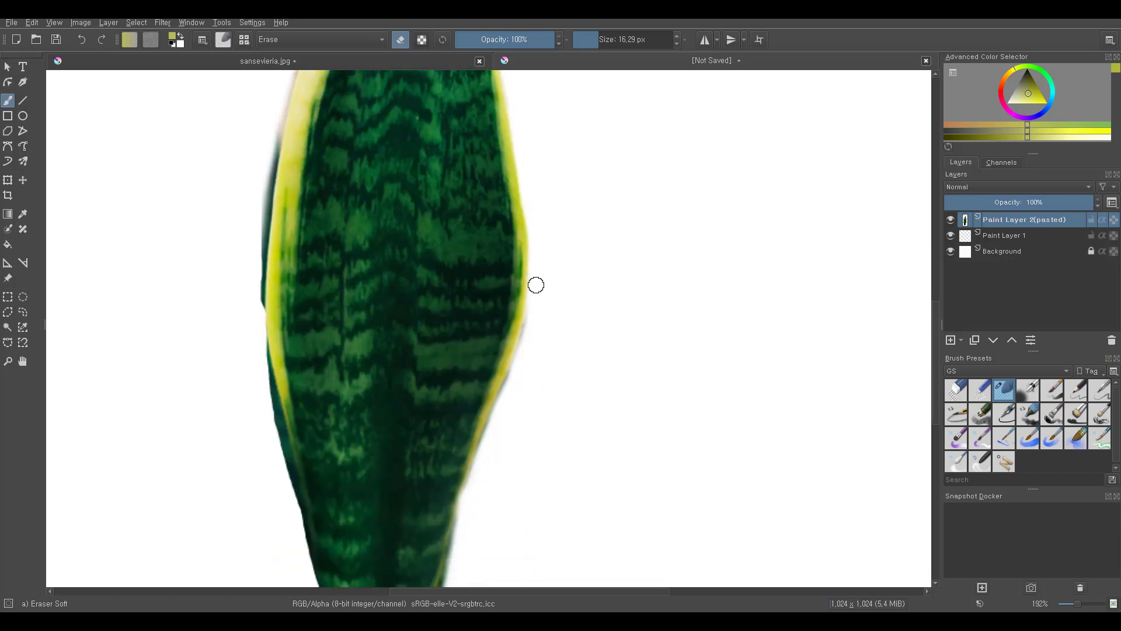
drag(509, 380, 486, 455)
scroll(574, 303, down, 4)
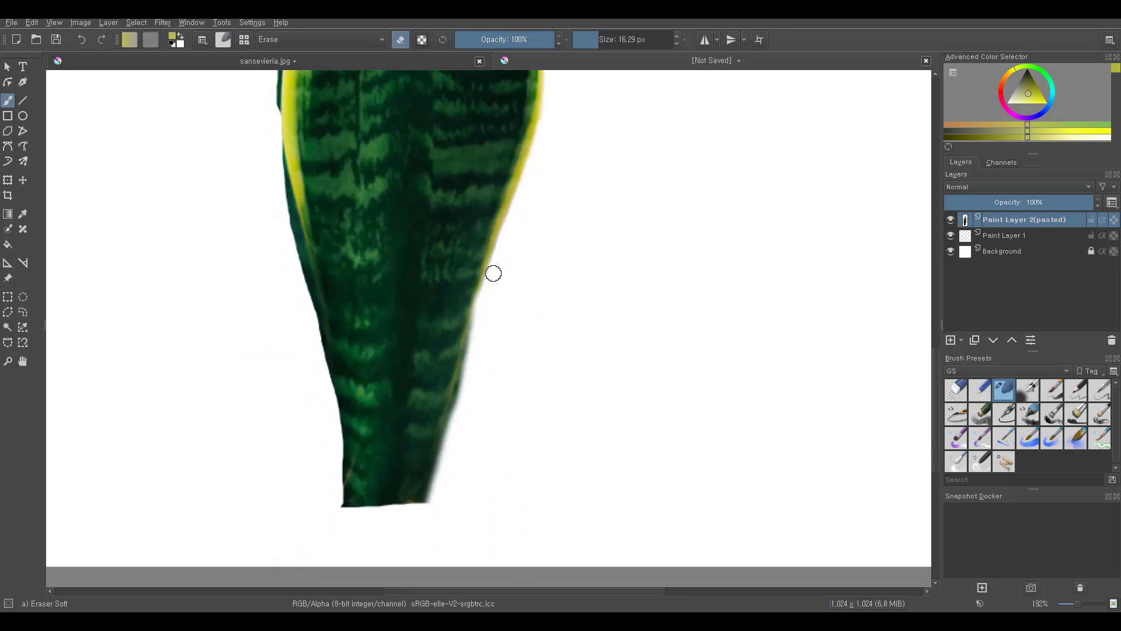
drag(495, 272, 442, 455)
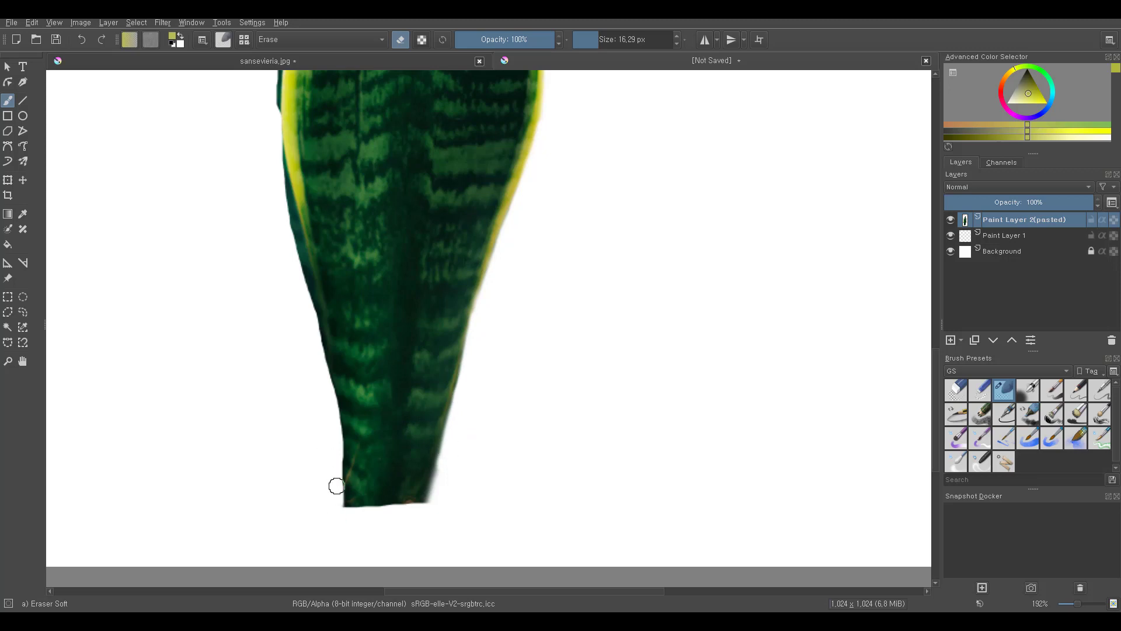
drag(337, 503, 335, 442)
drag(309, 329, 329, 386)
scroll(360, 455, up, 5)
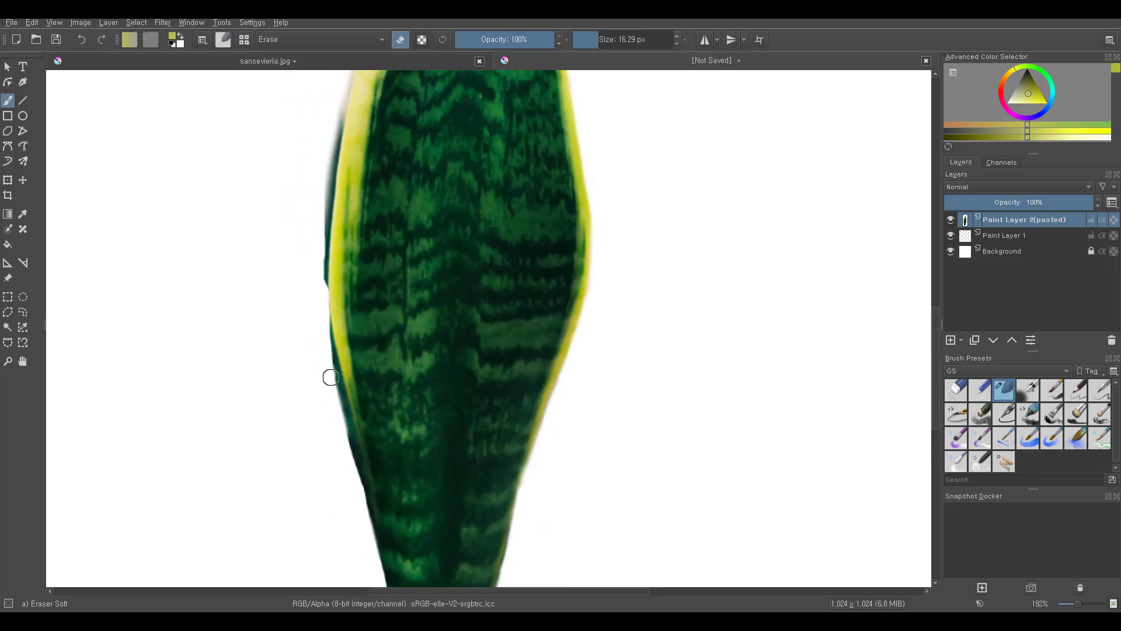
mouse_move(337, 434)
mouse_down()
mouse_move(329, 355)
mouse_move(355, 491)
mouse_up()
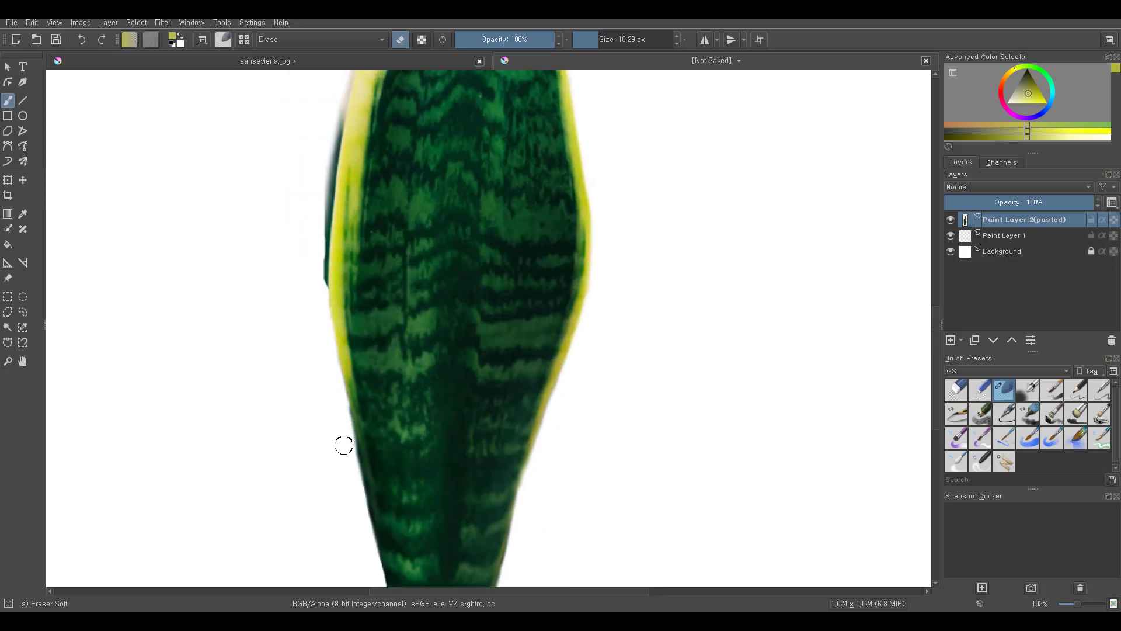
drag(343, 442, 343, 434)
mouse_move(320, 290)
mouse_down()
mouse_move(329, 119)
mouse_move(323, 315)
mouse_up()
scroll(325, 306, down, 5)
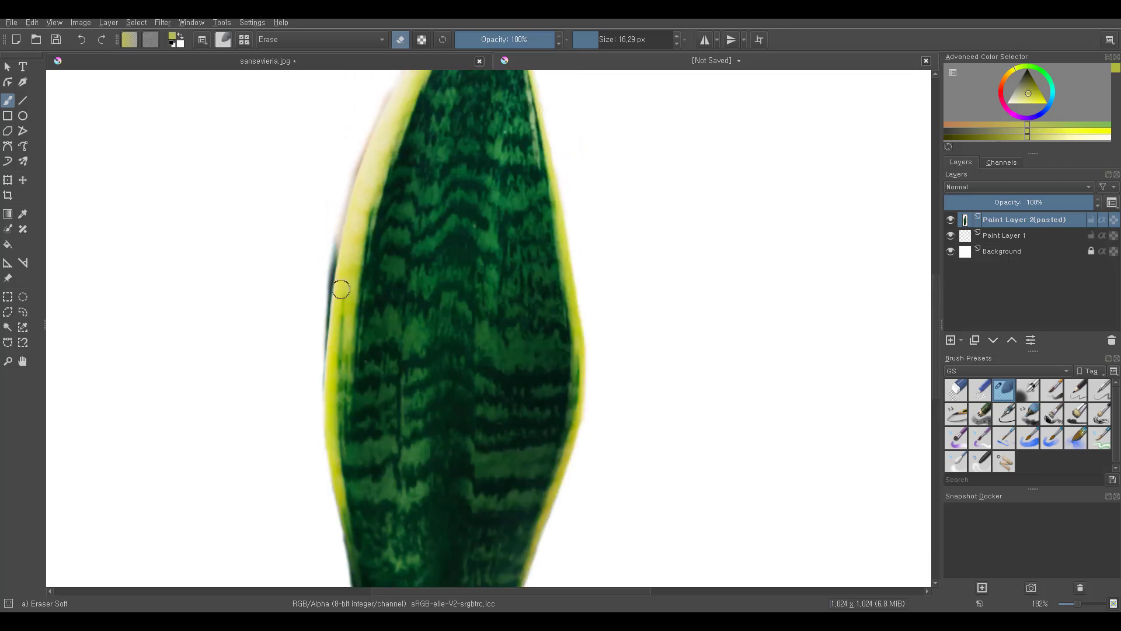
mouse_move(334, 237)
mouse_down()
mouse_move(322, 347)
mouse_move(320, 311)
mouse_up()
drag(346, 255, 346, 173)
scroll(346, 219, up, 3)
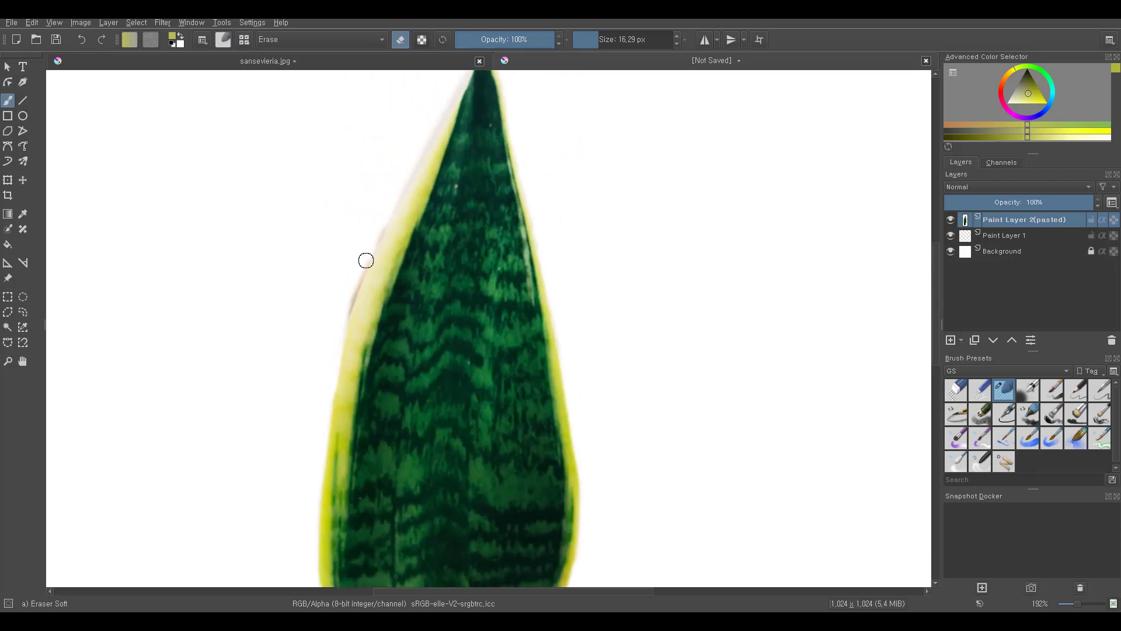
drag(384, 219, 350, 316)
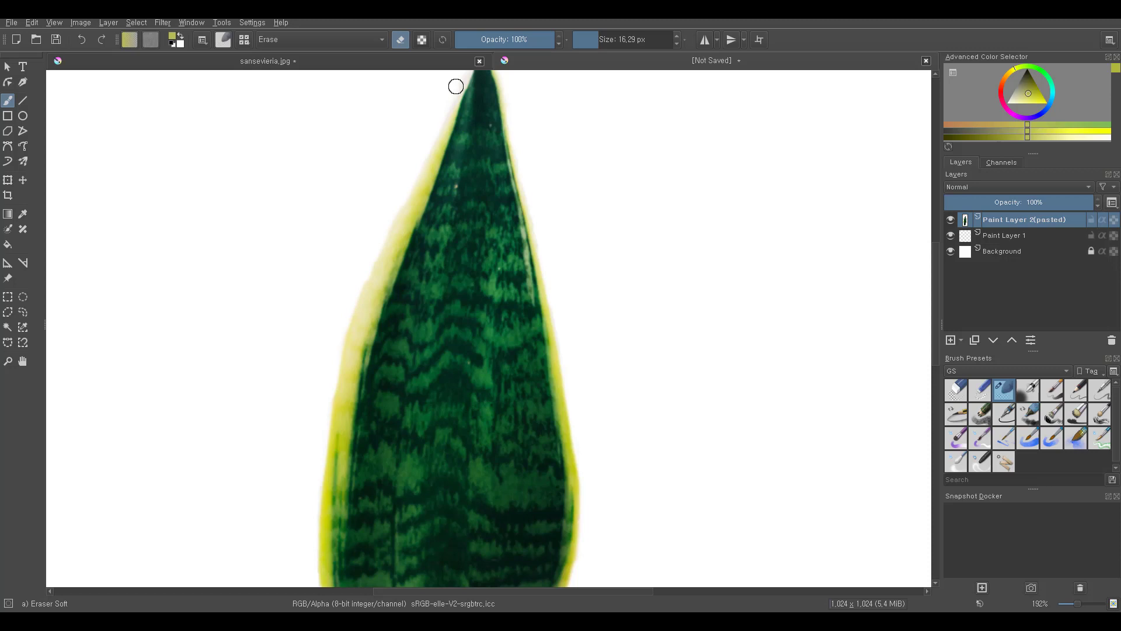
scroll(456, 97, down, 2)
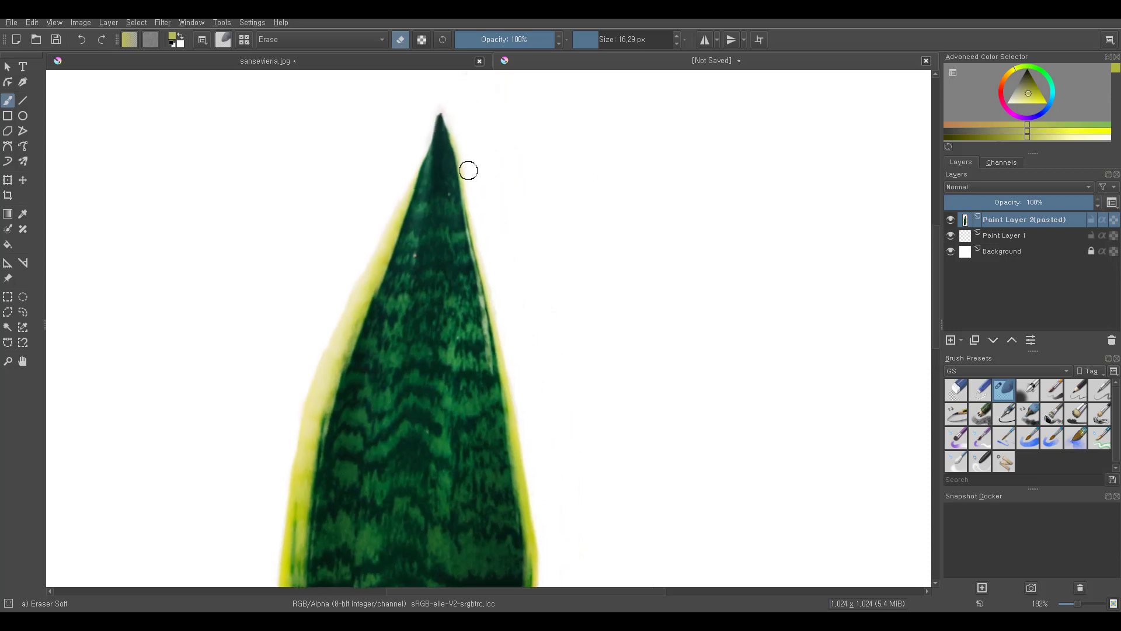
Fill the layer beneath the leaf with black to expose its edges, then return to the leaf layer
click(1008, 235)
key(d)
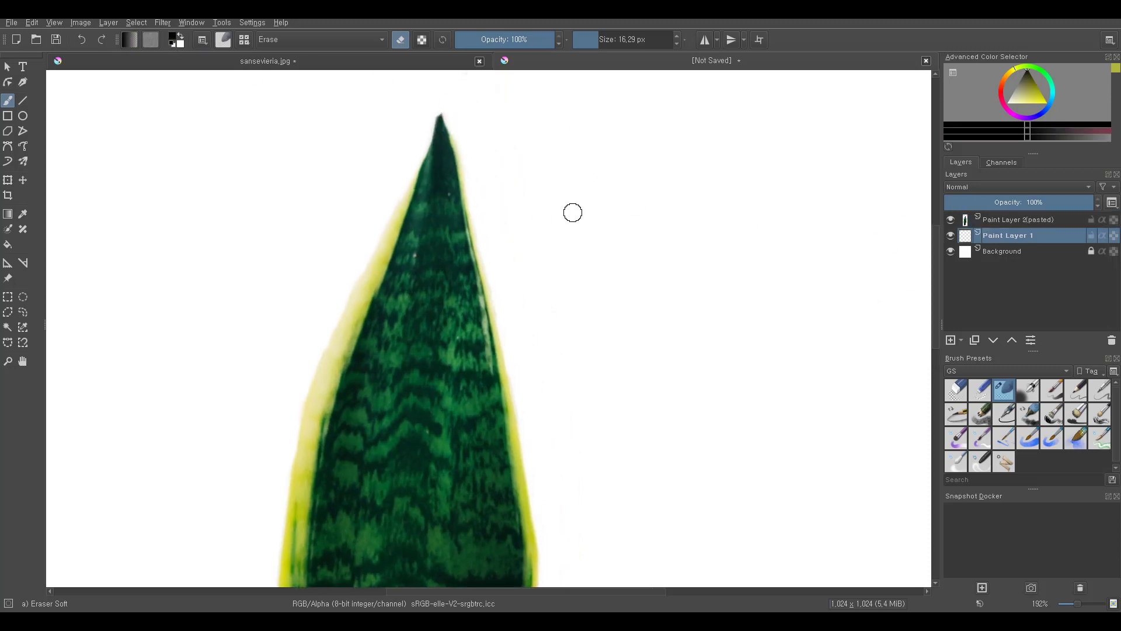
key(e)
key(shift+BackSpace)
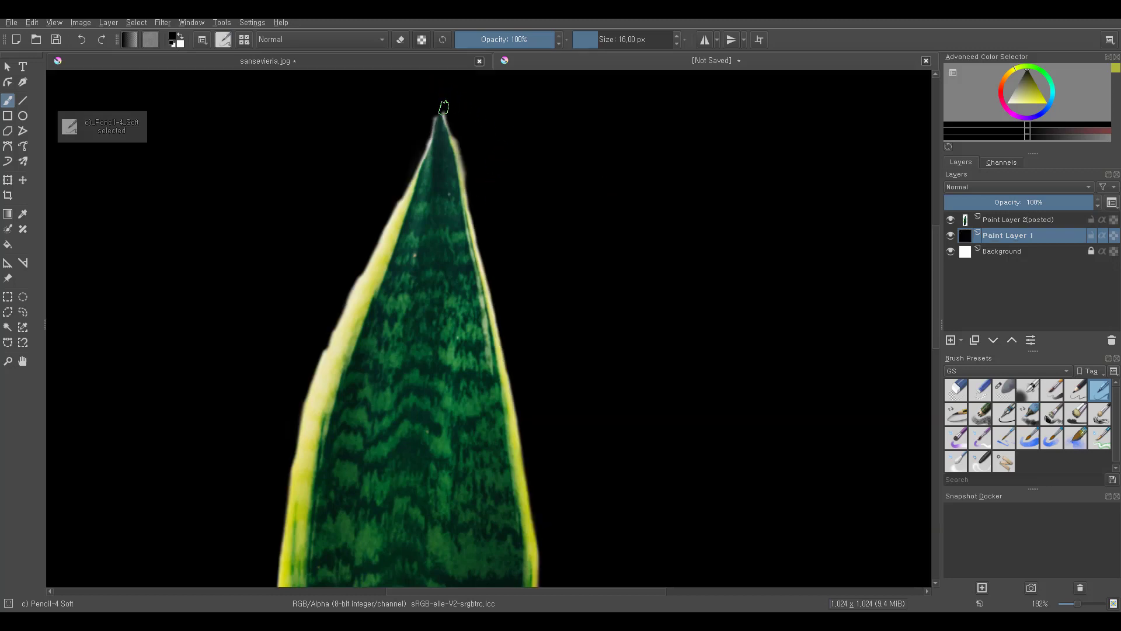
key(e)
Erase white fringe at the tip and paint sampled yellow along the tip and right leaf edge
key(Page_Up)
drag(447, 106, 434, 140)
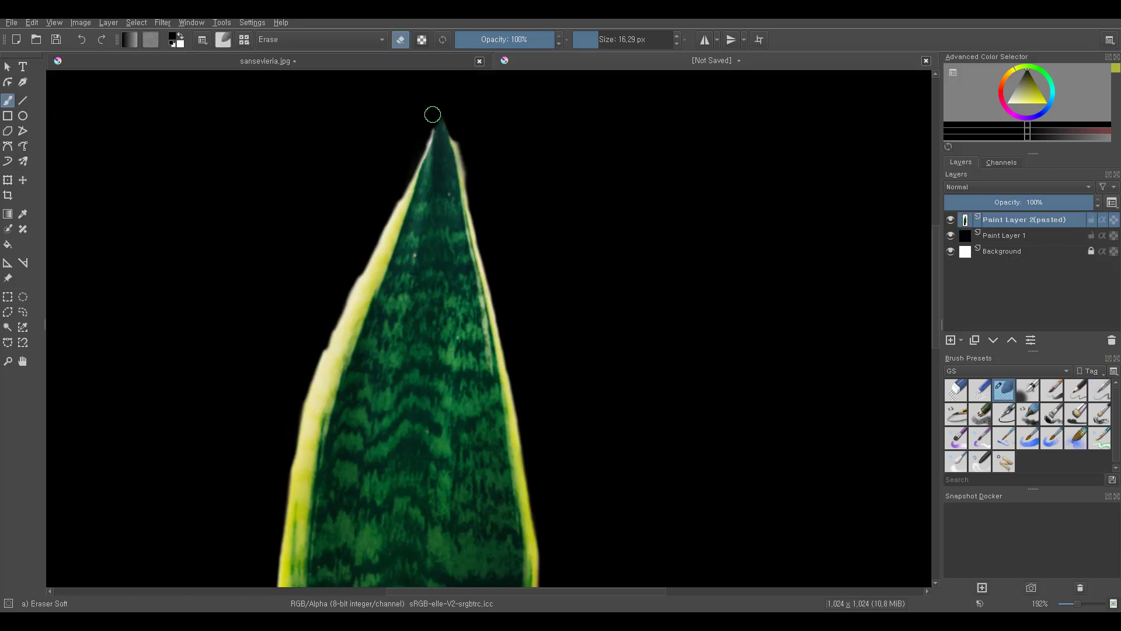
drag(353, 269, 307, 421)
key(e)
ctrl+click(398, 313)
key(bracketleft)
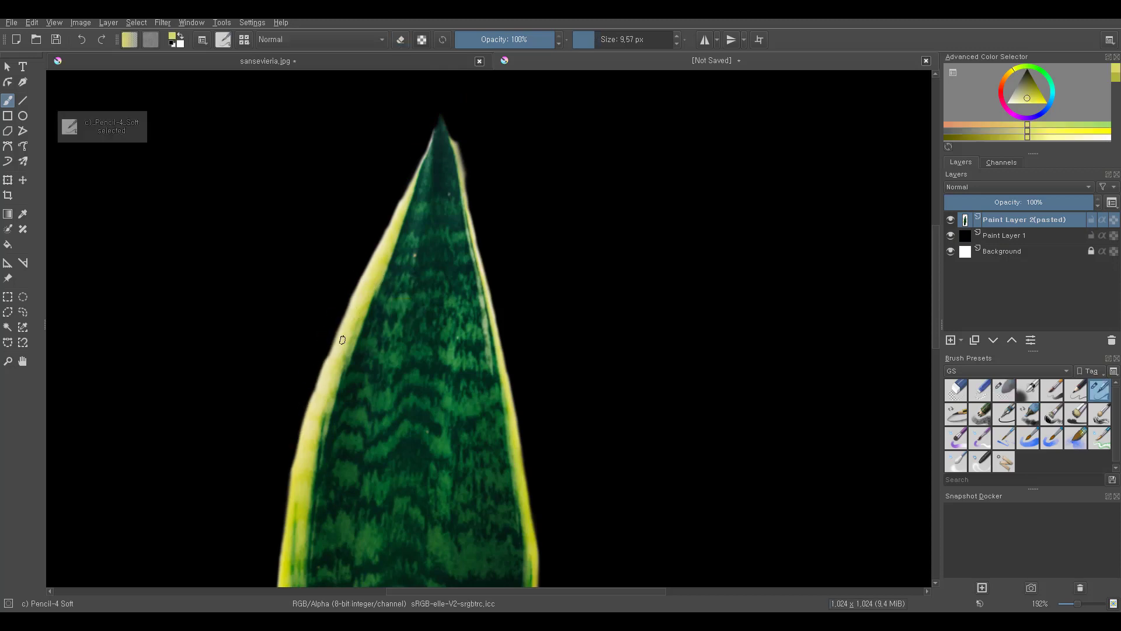
mouse_move(399, 214)
mouse_down()
mouse_move(442, 122)
mouse_move(491, 303)
mouse_up()
key(slash)
drag(473, 166, 472, 254)
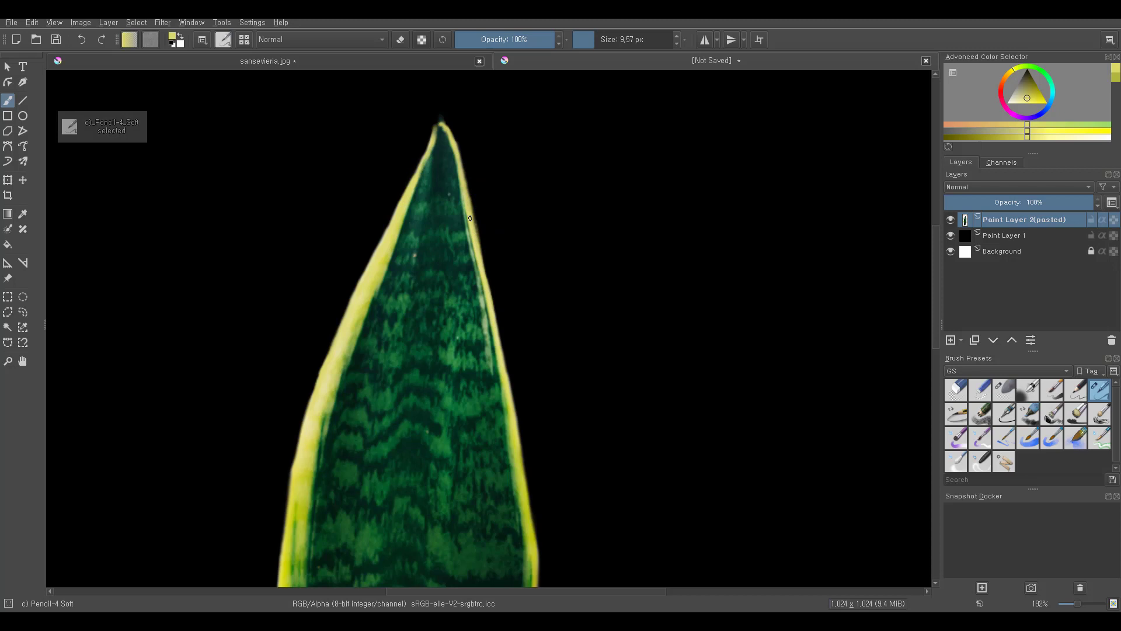
Touch up the lower leaf edges near the base, alternating eraser and pencil brushes
drag(546, 378, 543, 131)
key(e)
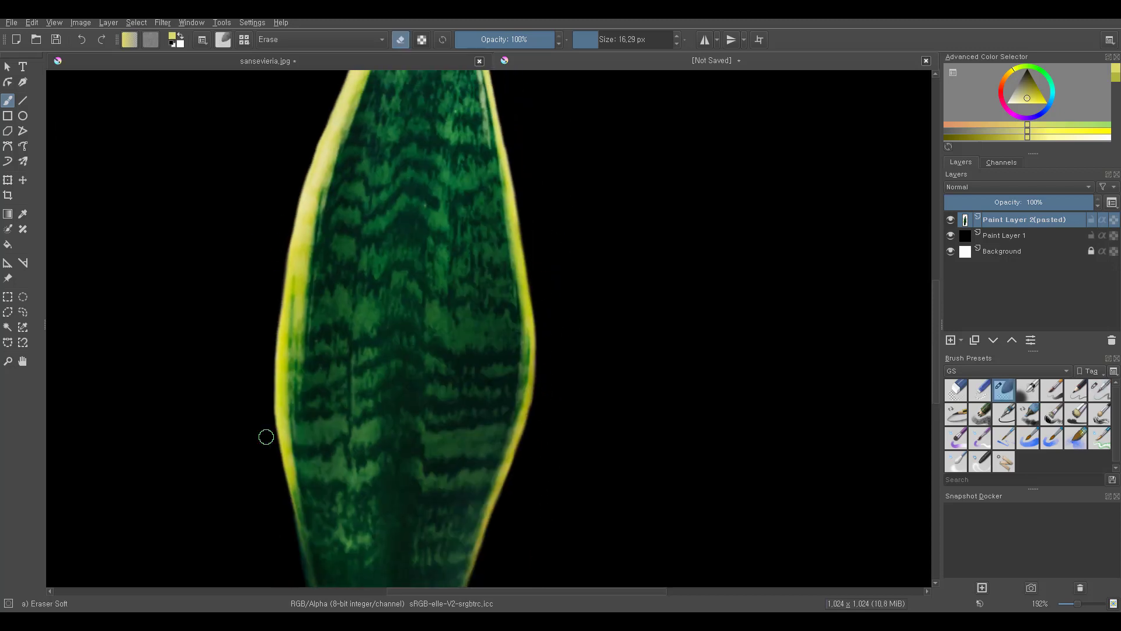
drag(263, 438, 262, 351)
key(slash)
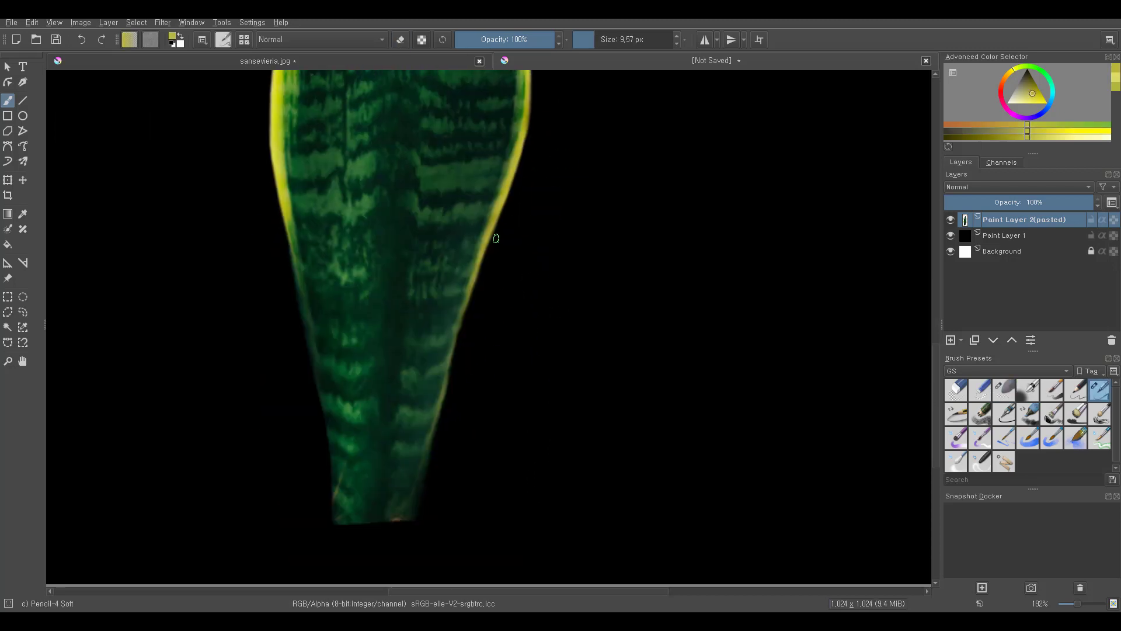
key(slash)
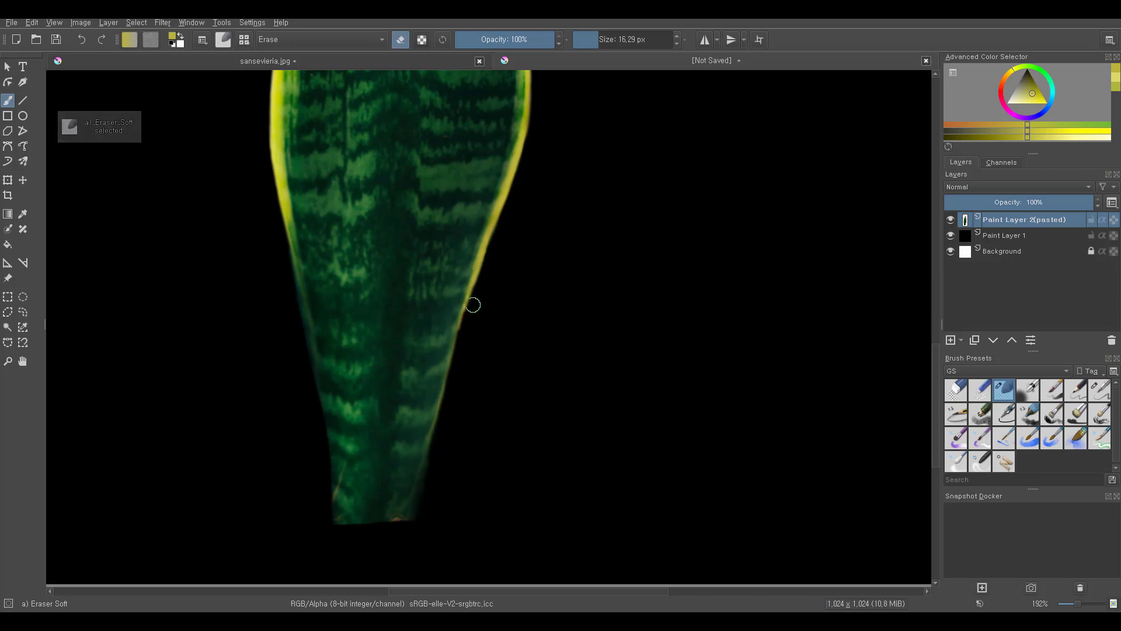
key(slash)
scroll(463, 309, down, 2)
scroll(552, 298, up, 1)
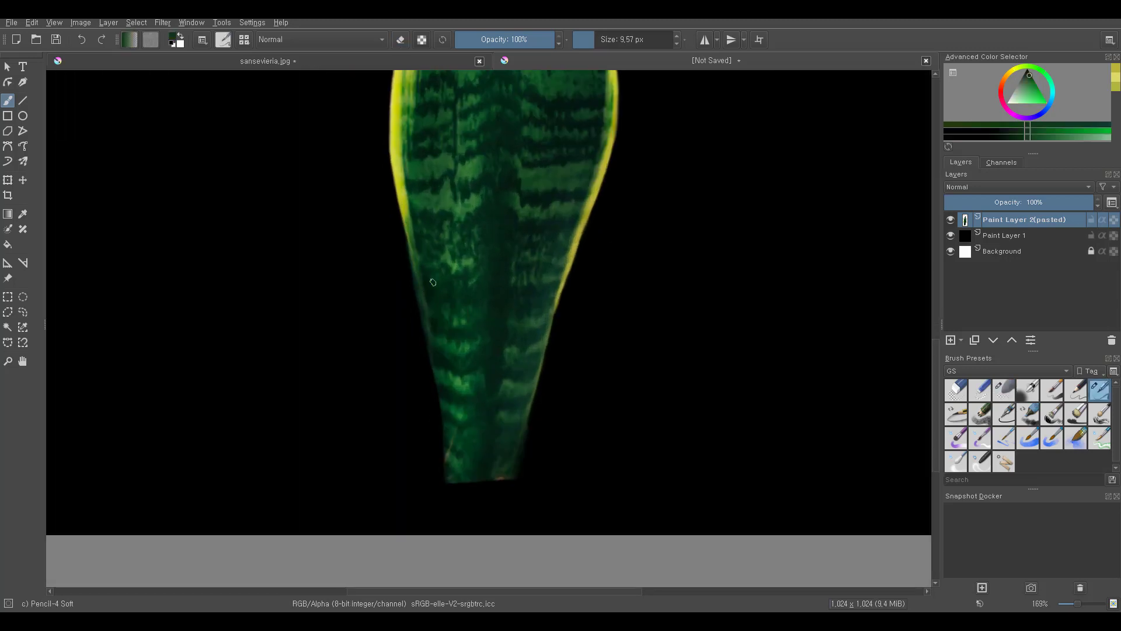
scroll(691, 185, down, 5)
scroll(692, 184, up, 2)
Delete the black fill layer and the white Background layer, leaving the leaf on transparency
click(1016, 235)
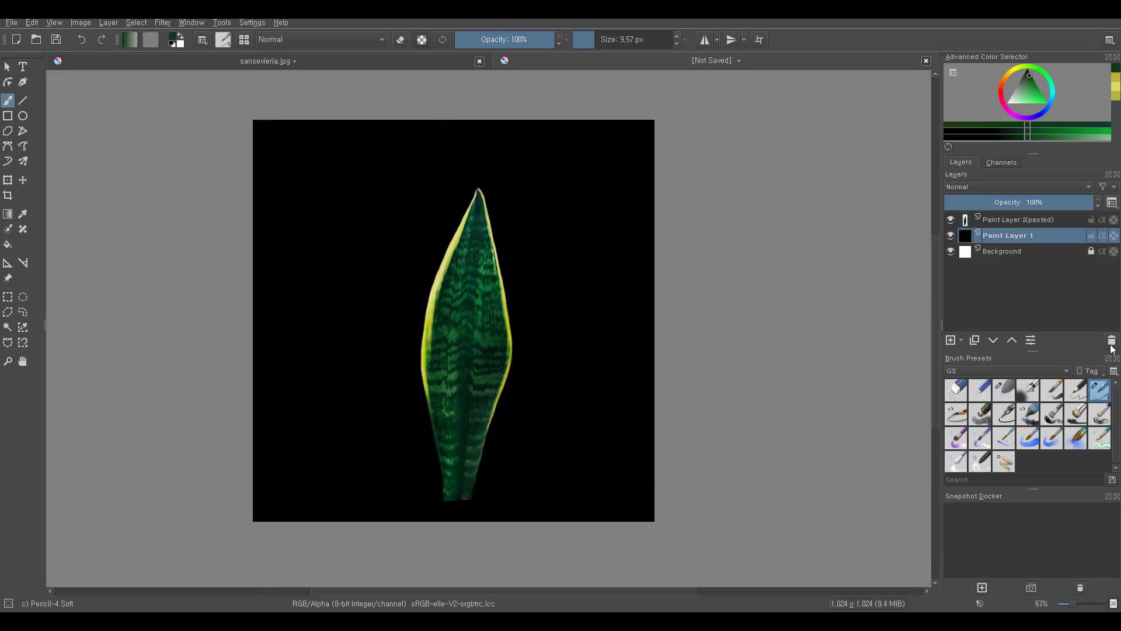
key(Delete)
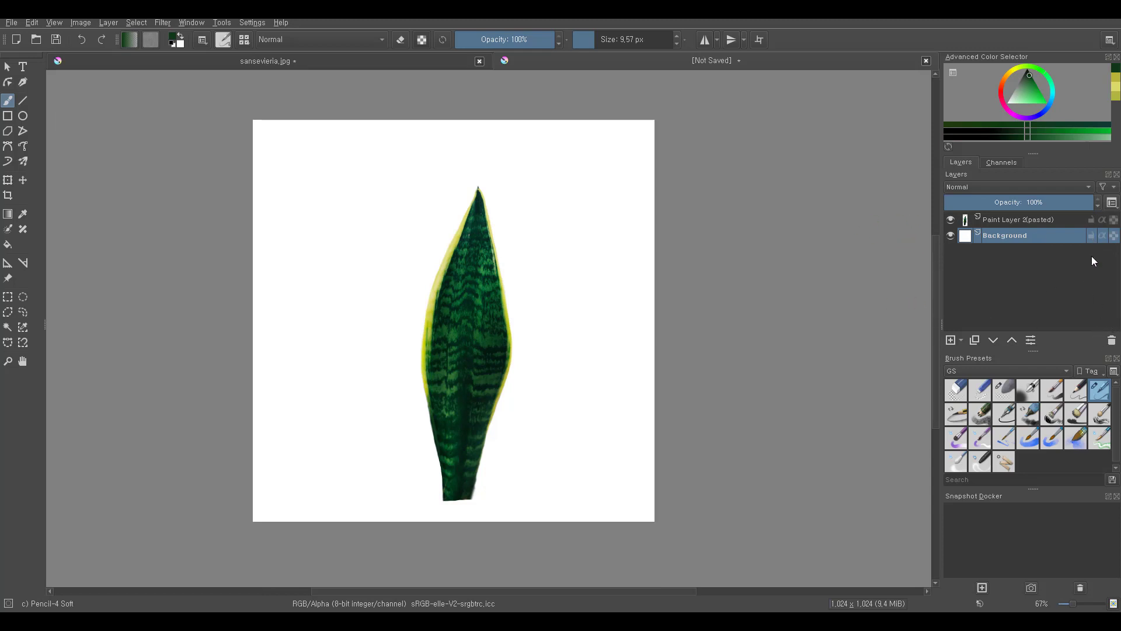
click(1112, 340)
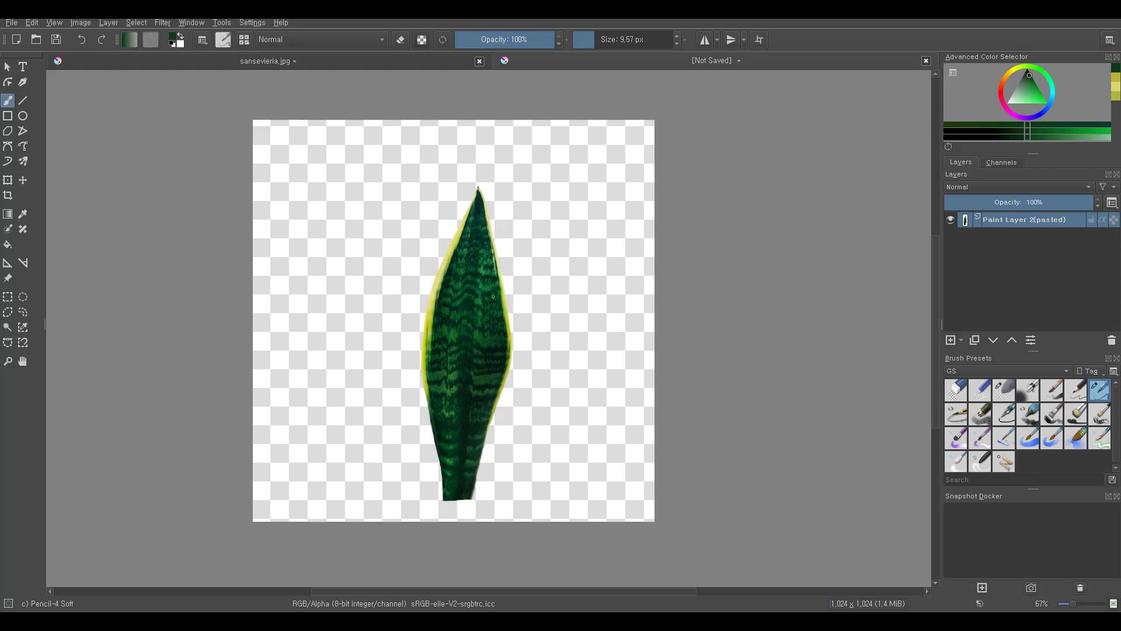
Crop the canvas tightly around the leaf to 278 × 829 pixels
key(c)
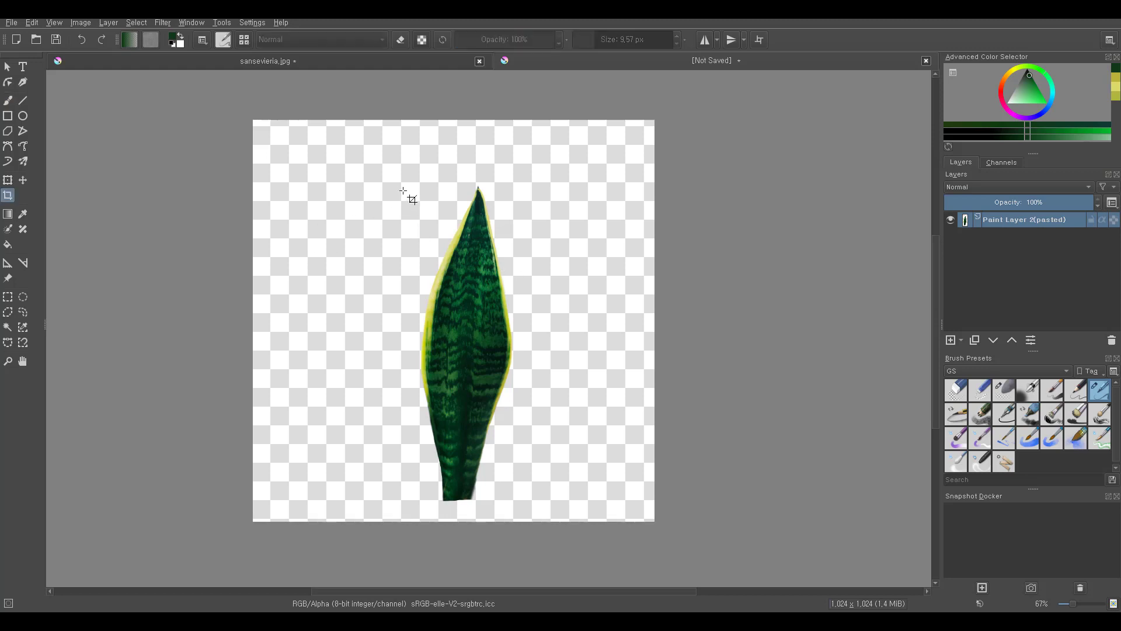
drag(399, 182, 524, 505)
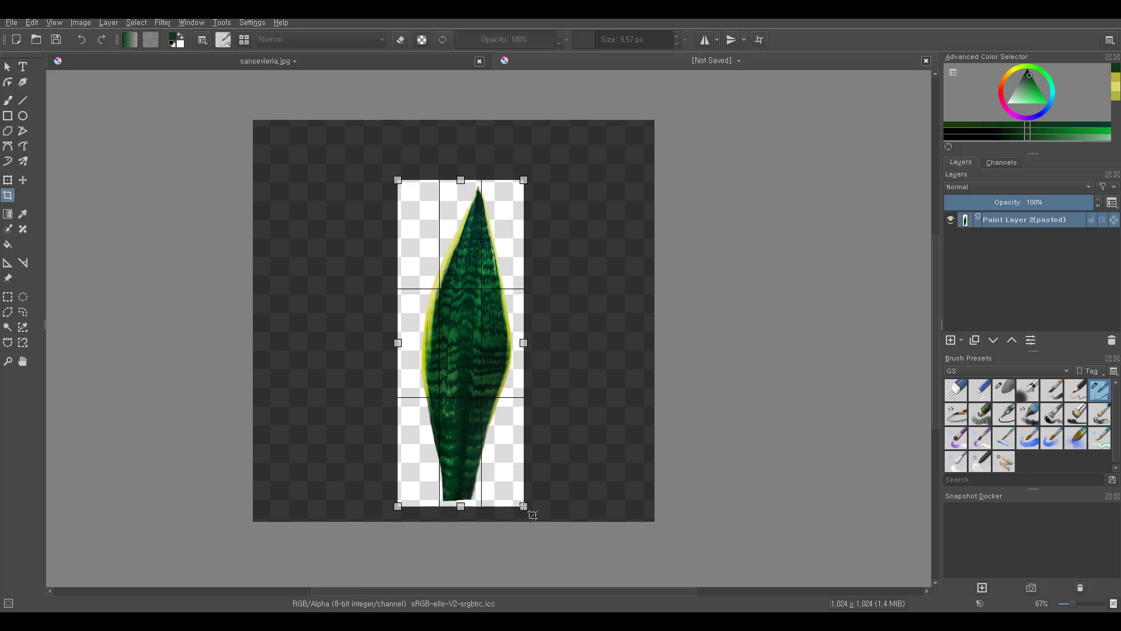
drag(399, 342, 413, 341)
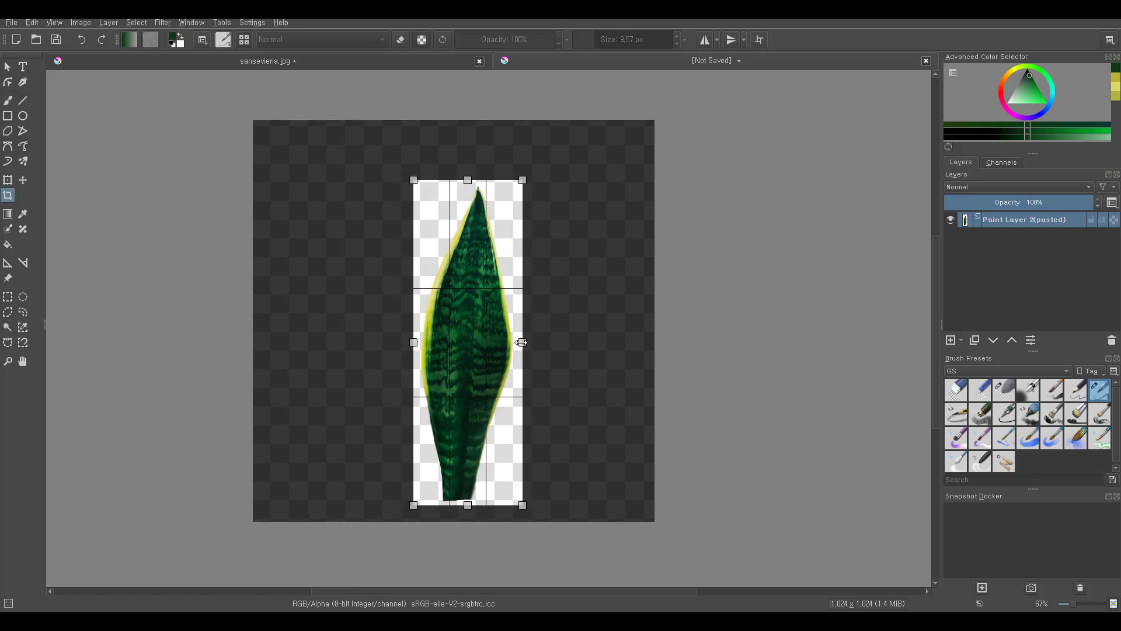
drag(523, 343, 521, 343)
key(Return)
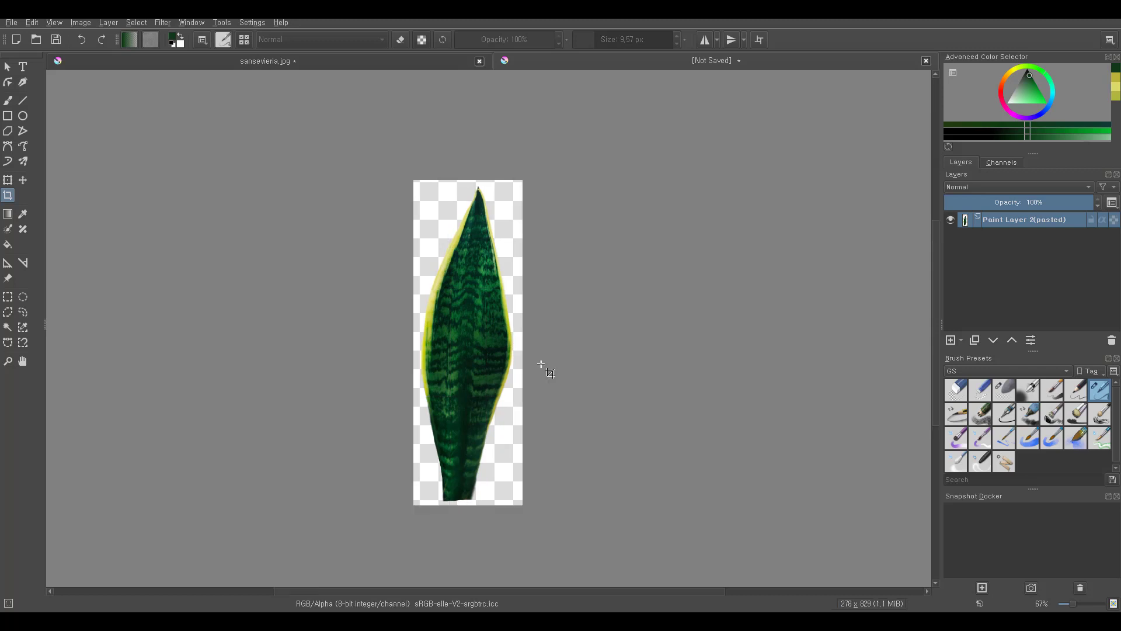
Save the cropped leaf as the PNG file leaf.png, accepting the PNG export options
click(13, 23)
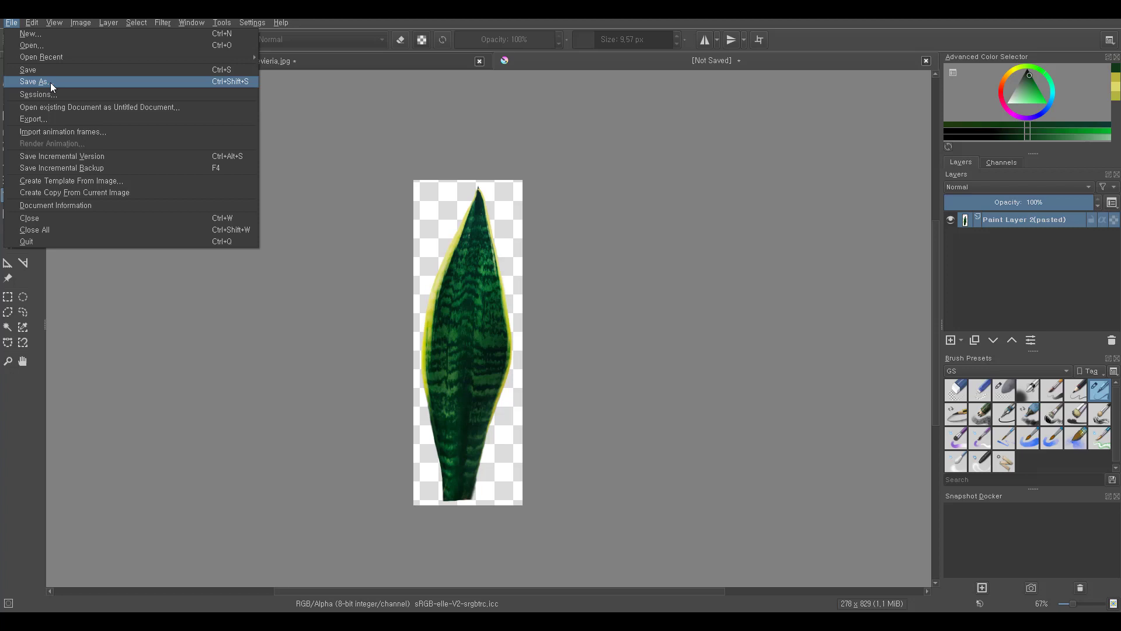
click(33, 81)
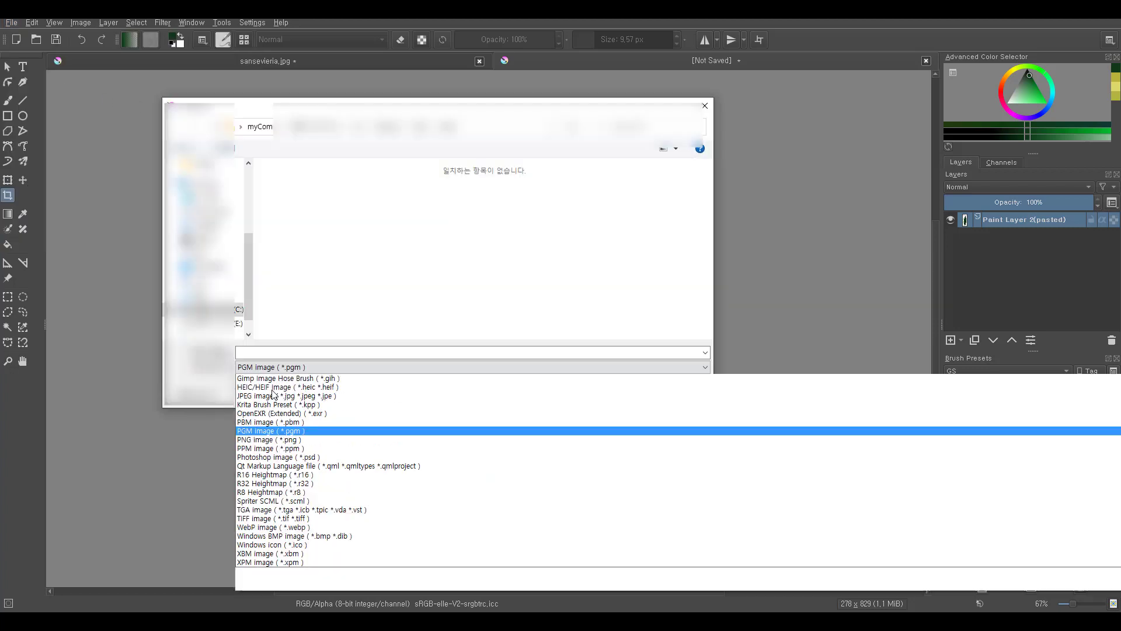
click(473, 353)
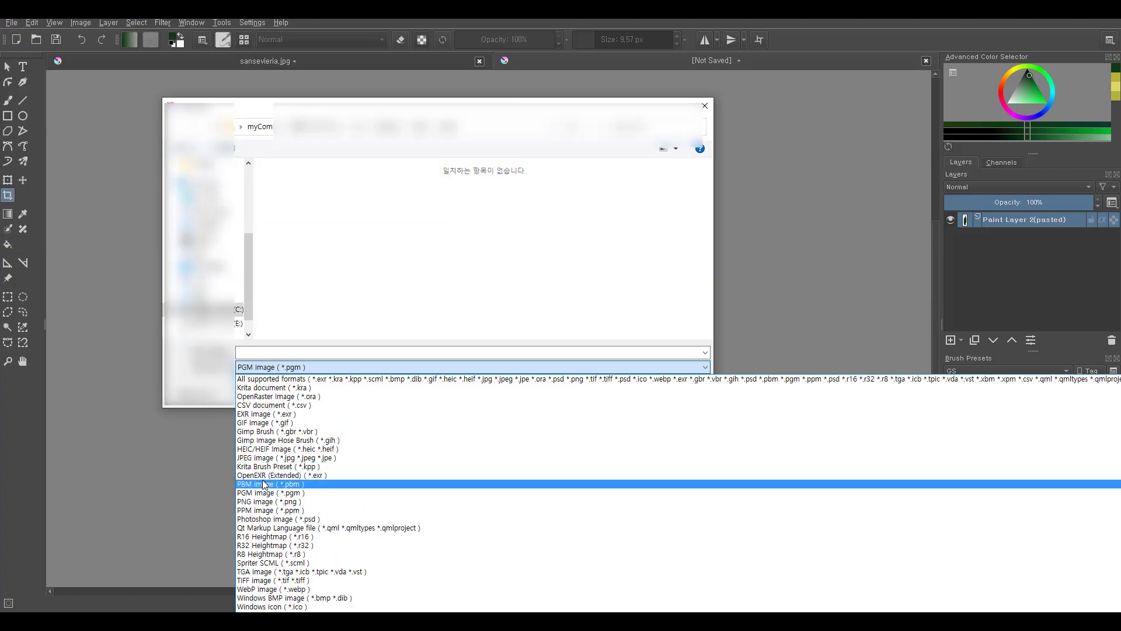
click(264, 502)
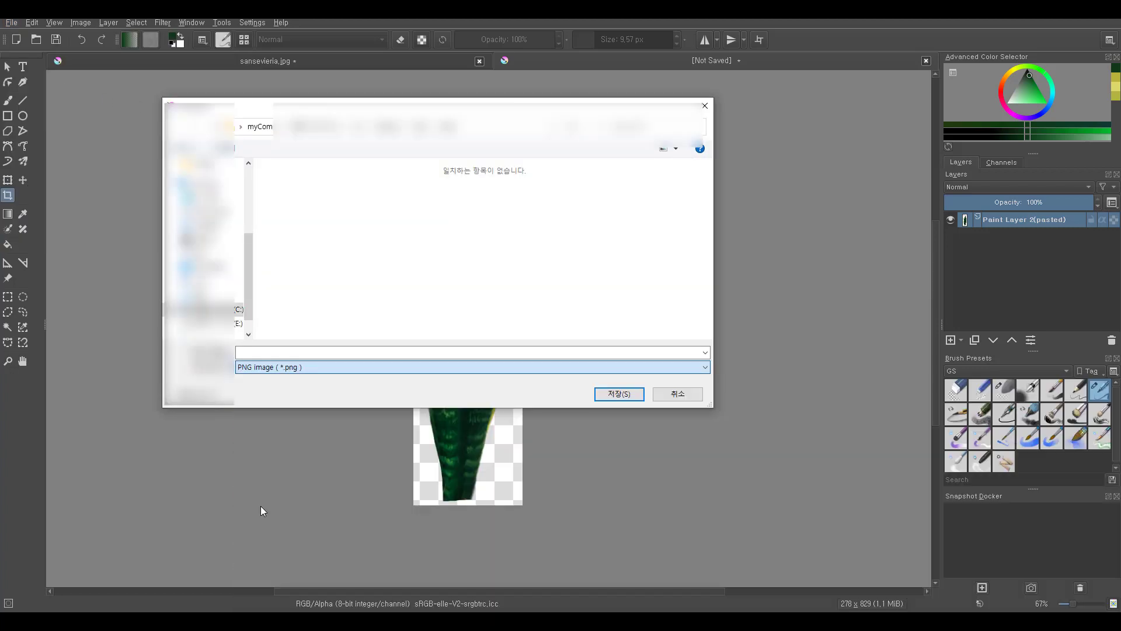
click(335, 350)
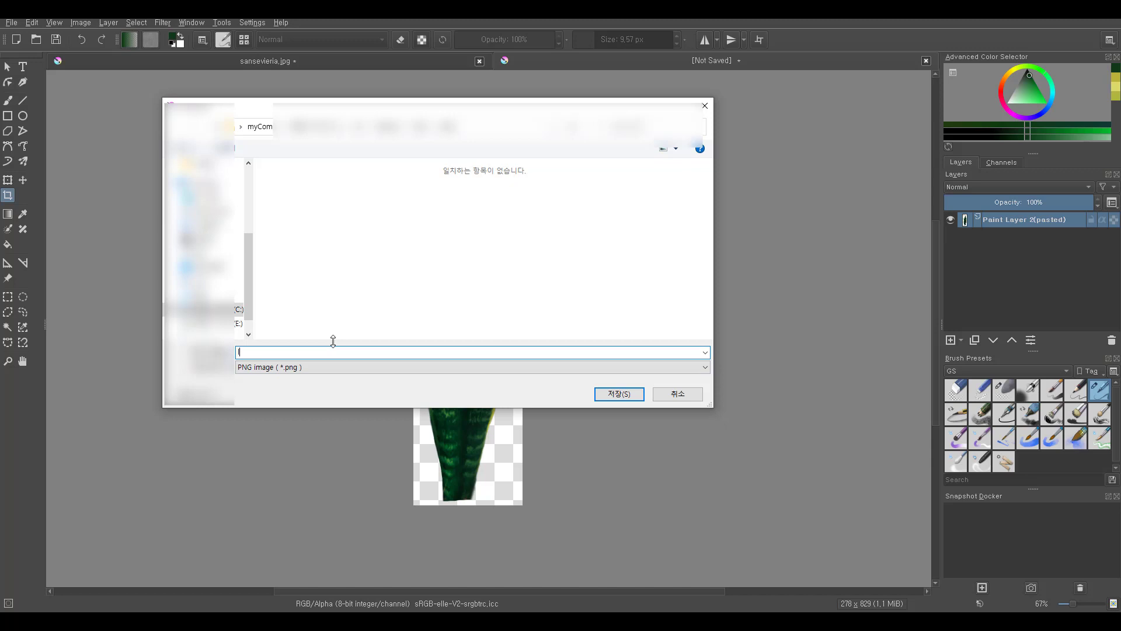
text(leaf)
click(619, 393)
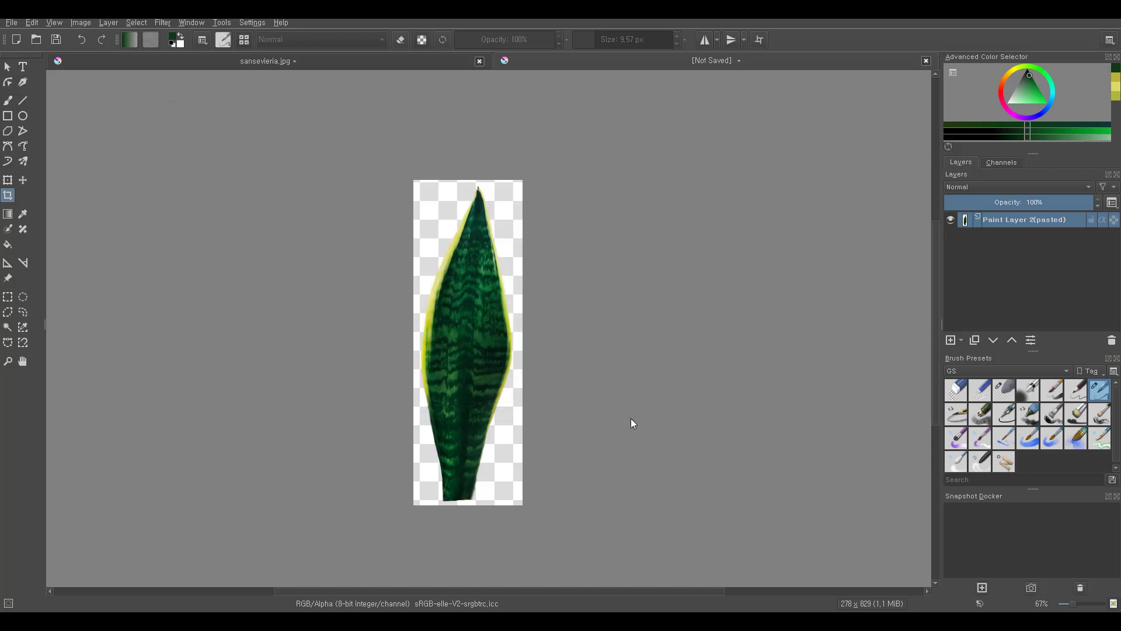
click(741, 452)
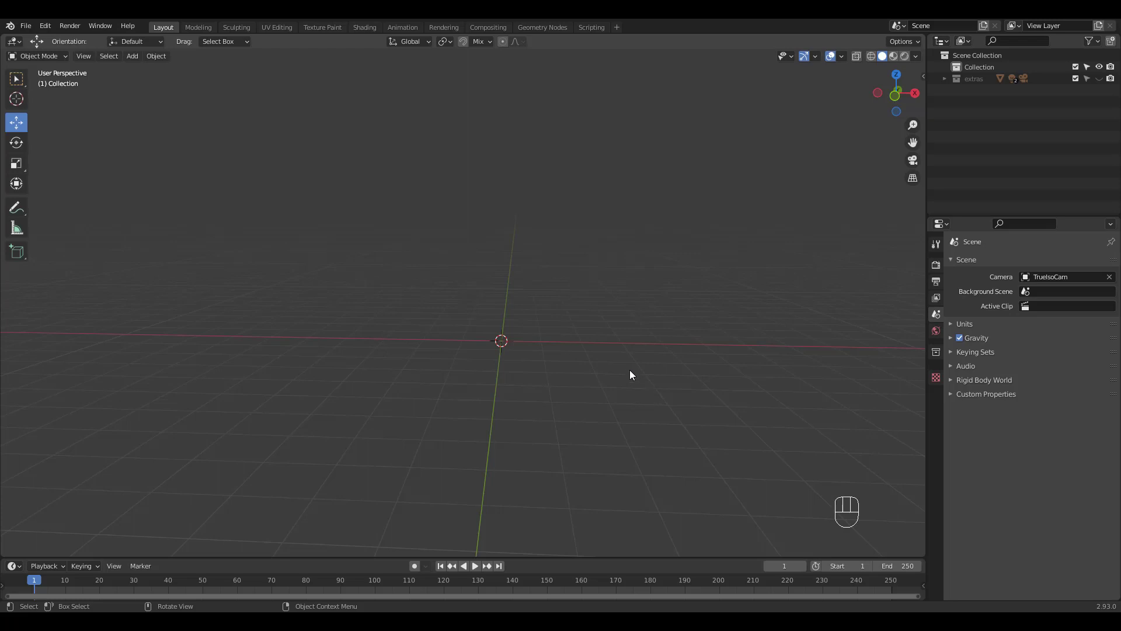
key(shift+a)
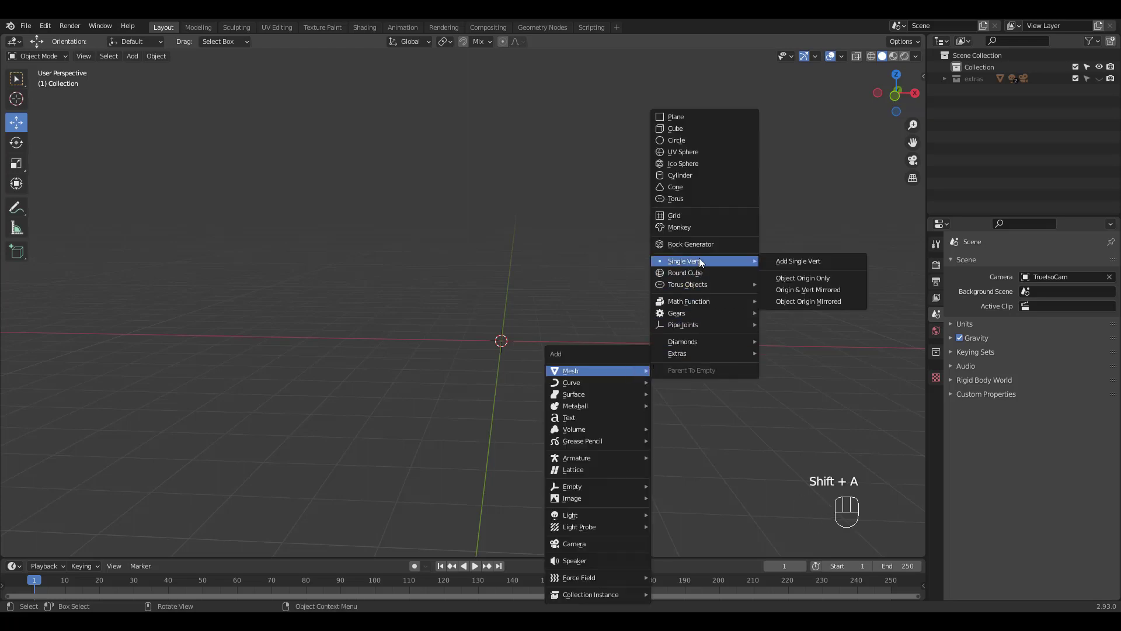
Add a Single Vert, move it right of the origin in front view, and extrude it up into a slanted edge
click(785, 261)
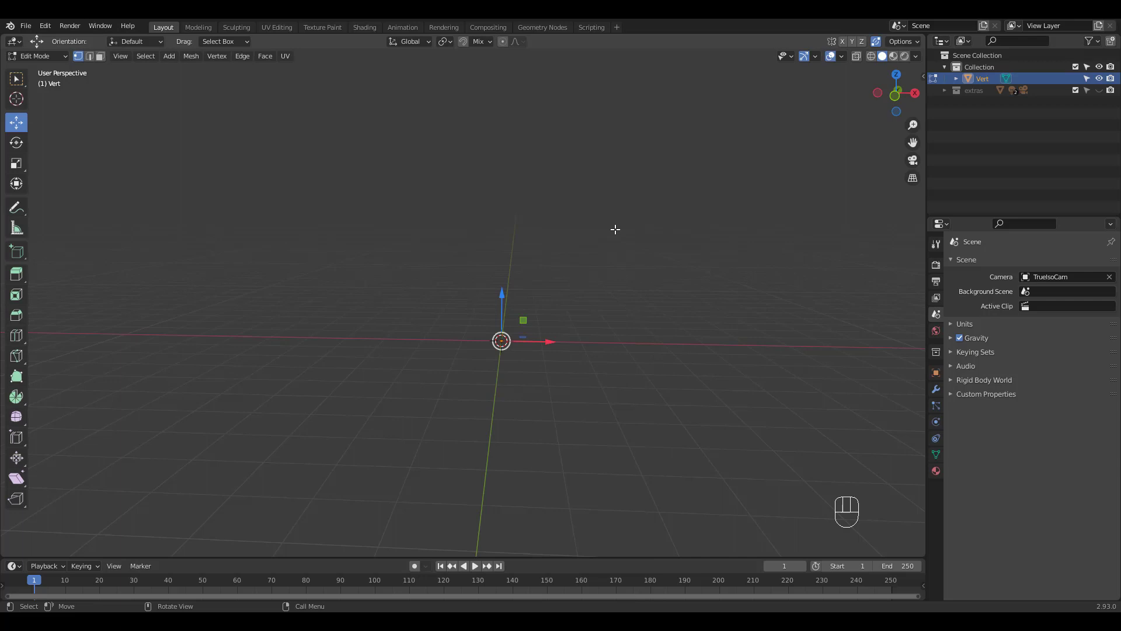
key(KP_1)
drag(548, 342, 640, 343)
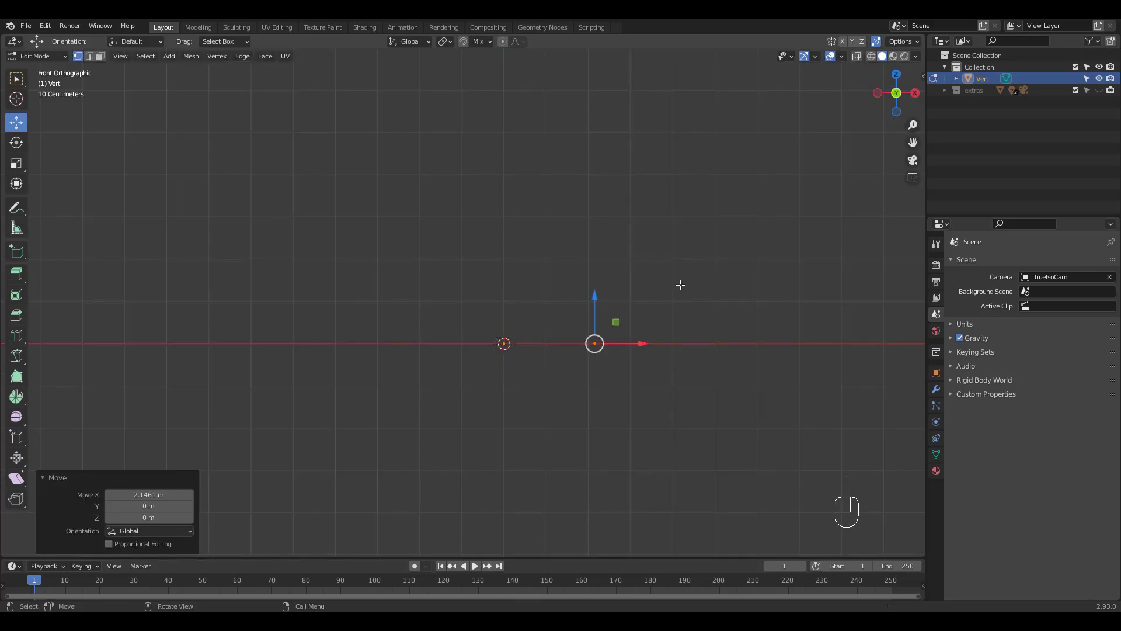
scroll(682, 281, down, 3)
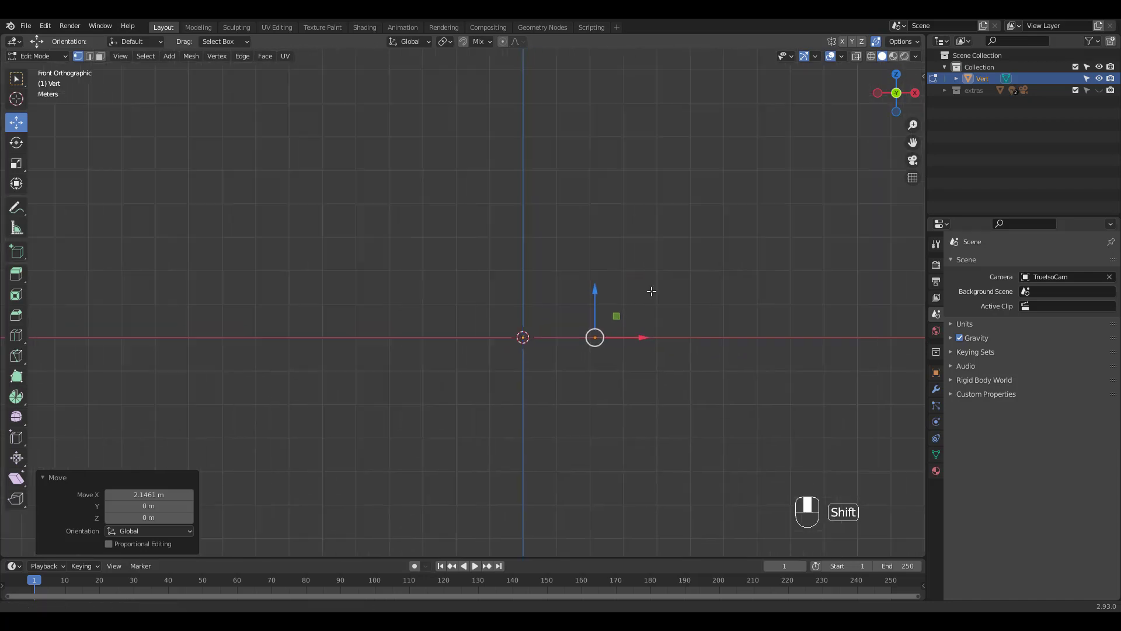
shift+middle_drag(614, 307, 575, 342)
key(e)
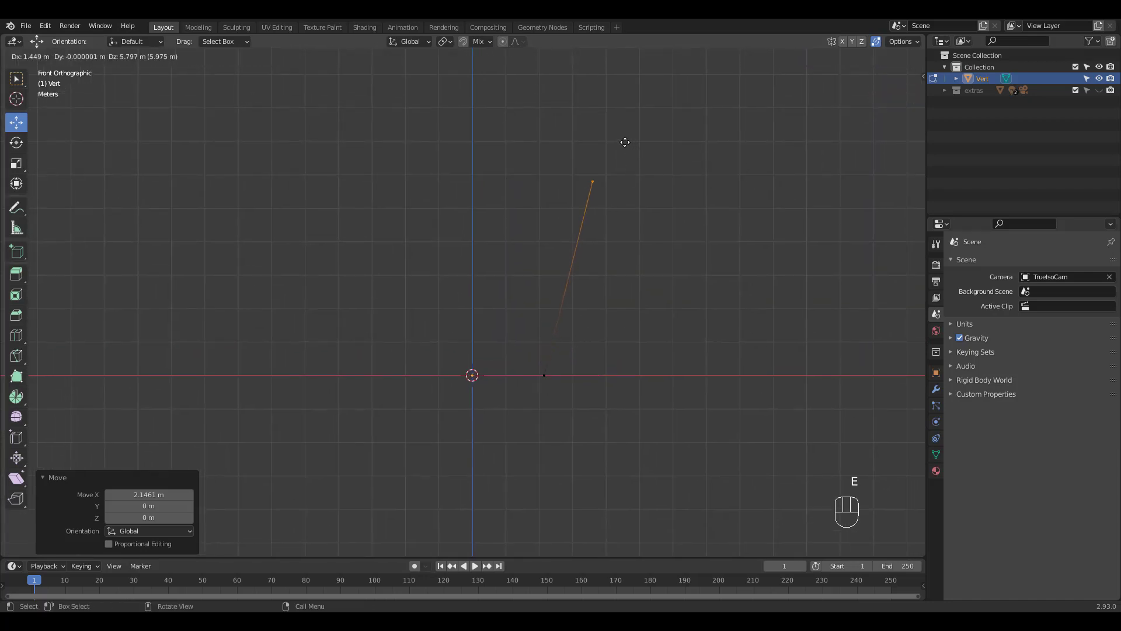
click(622, 154)
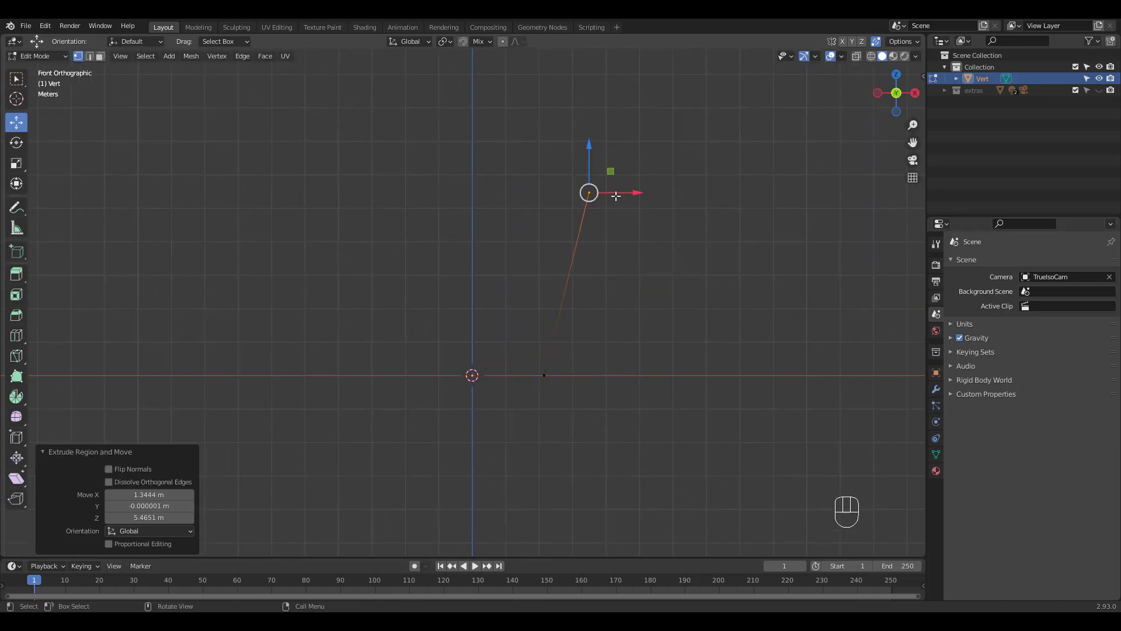
Loop-cut and slide four points into the lower profile edge, nudging one sideways into a notch
key(ctrl+r)
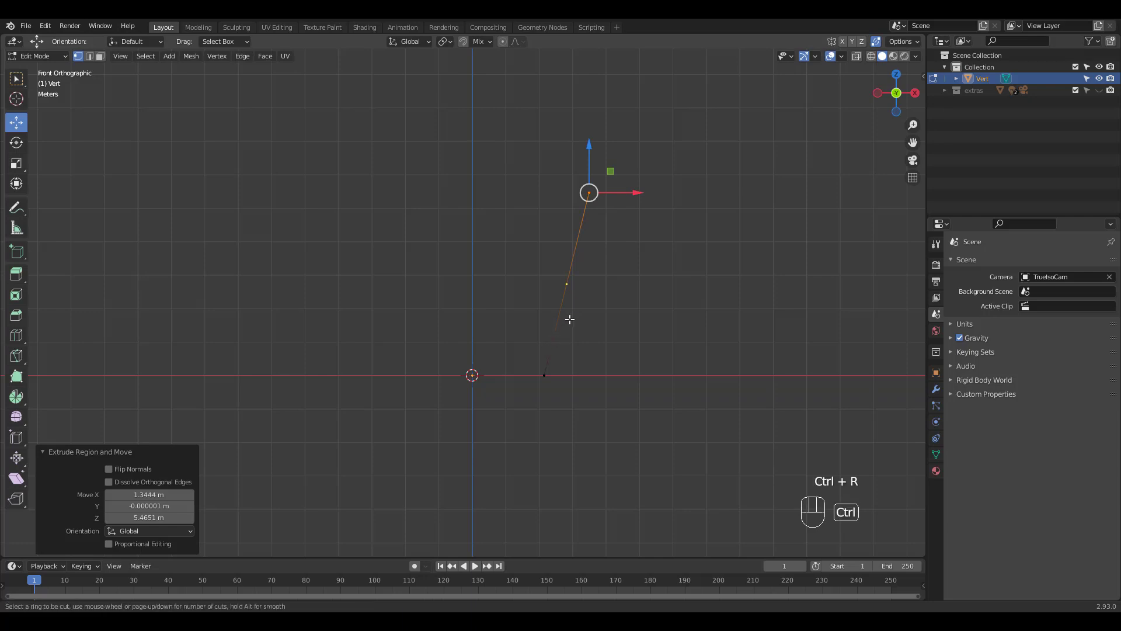
click(566, 289)
key(g)
key(g)
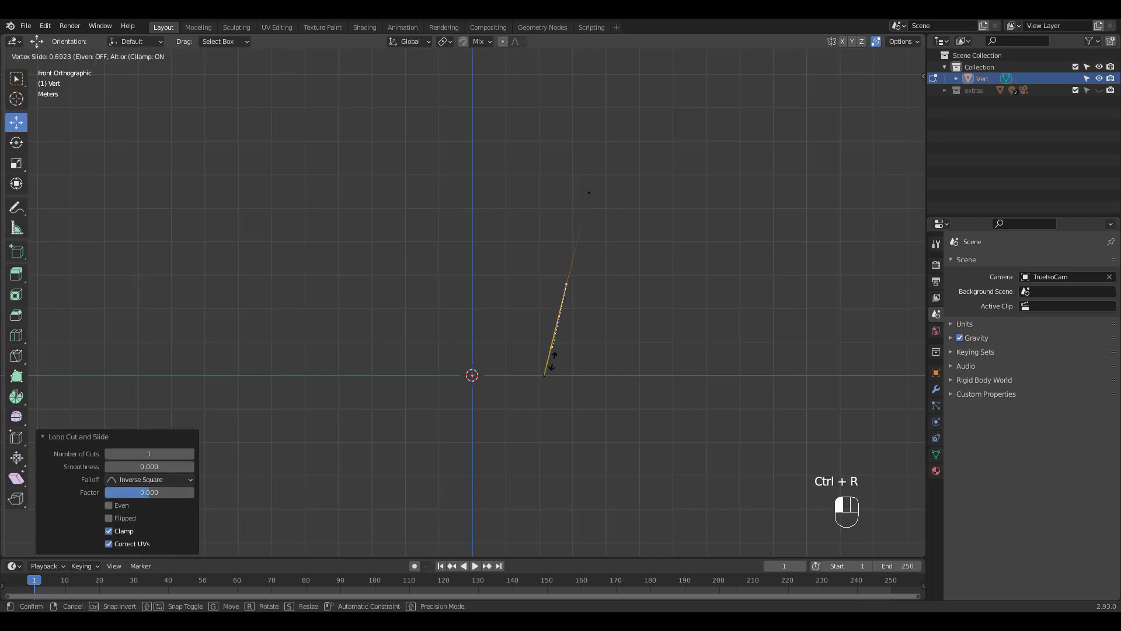
click(557, 324)
key(ctrl+r)
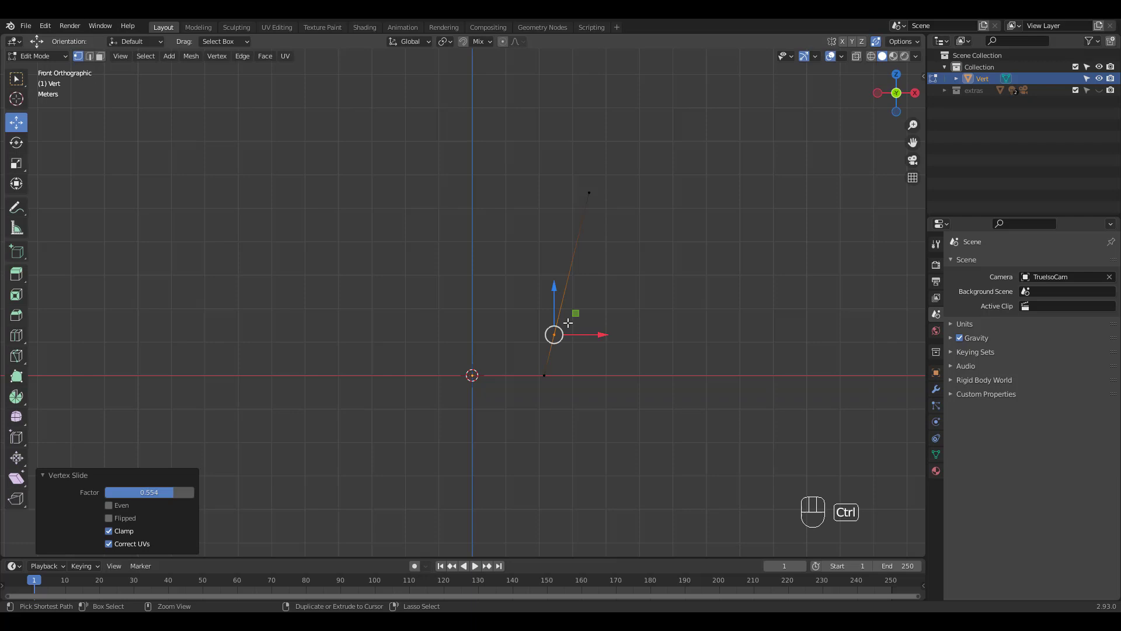
click(570, 313)
key(g)
key(g)
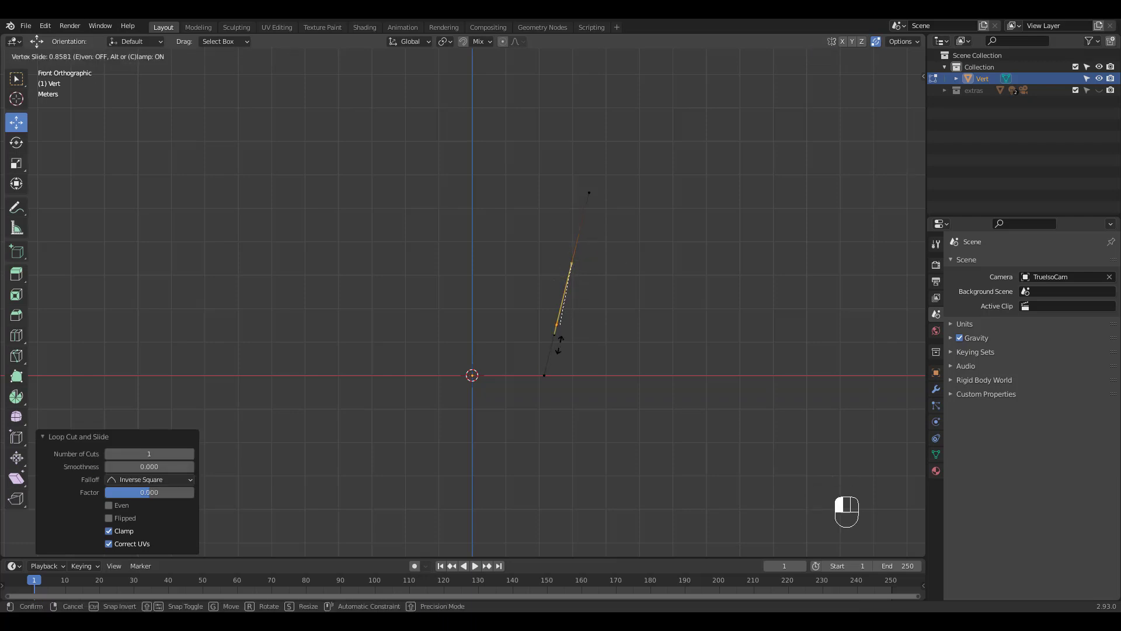
click(558, 340)
scroll(573, 325, up, 3)
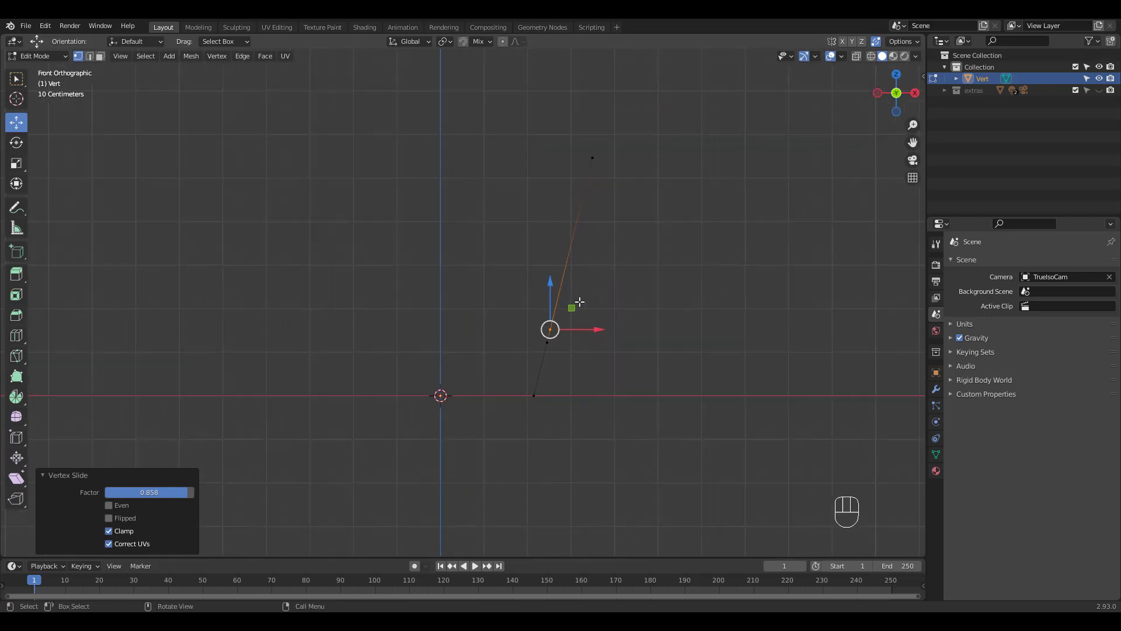
key(ctrl+r)
click(562, 308)
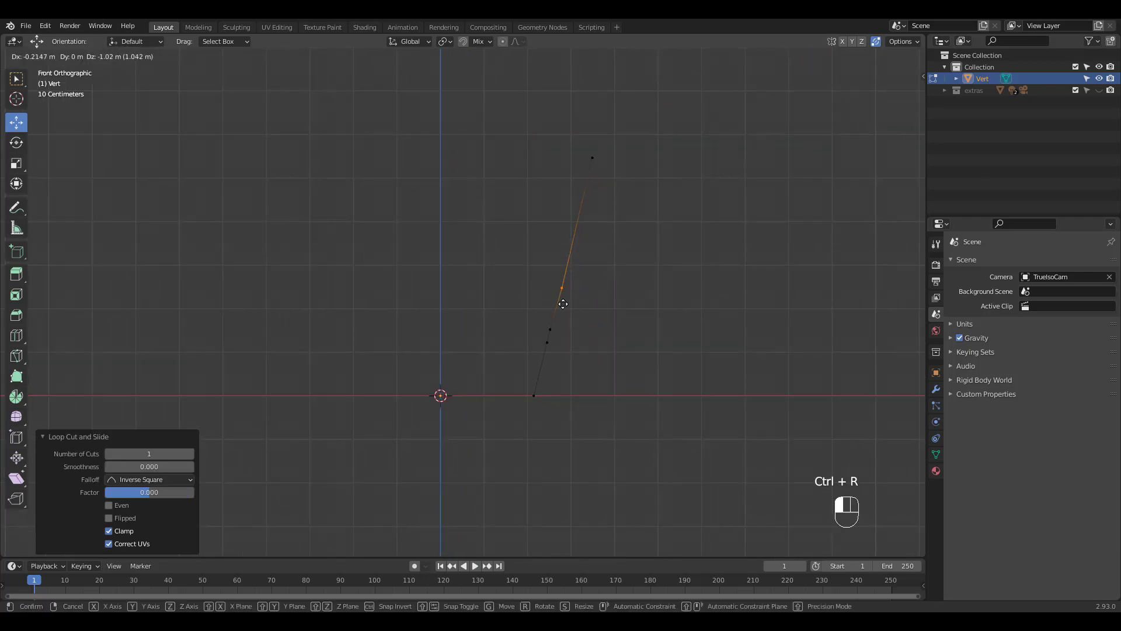
key(g)
click(555, 335)
key(ctrl+r)
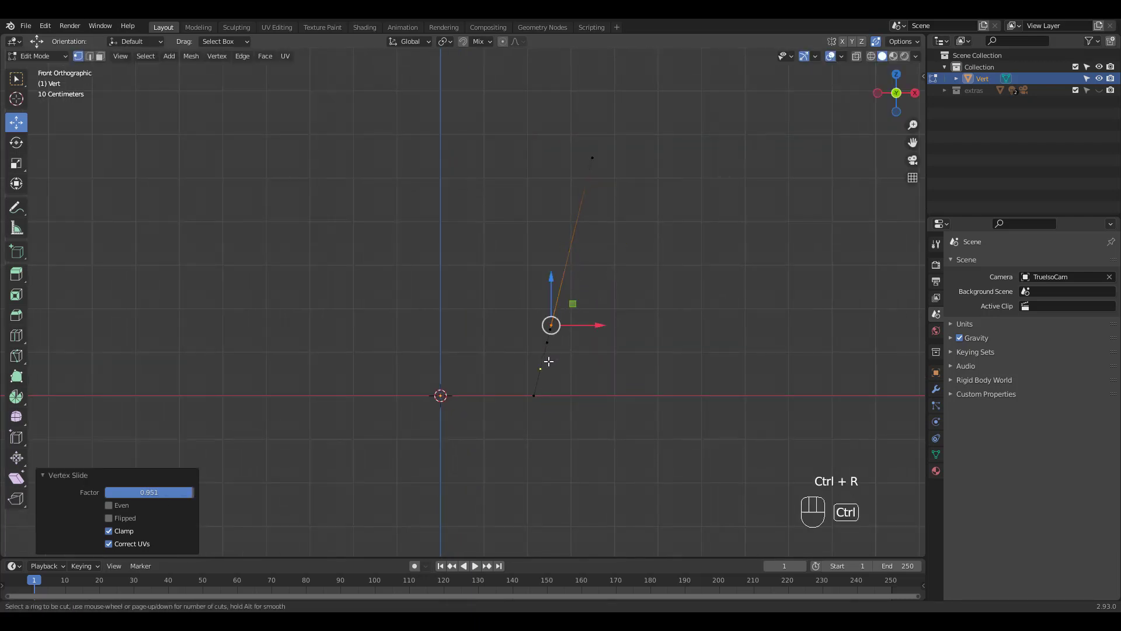
click(548, 364)
key(g)
key(g)
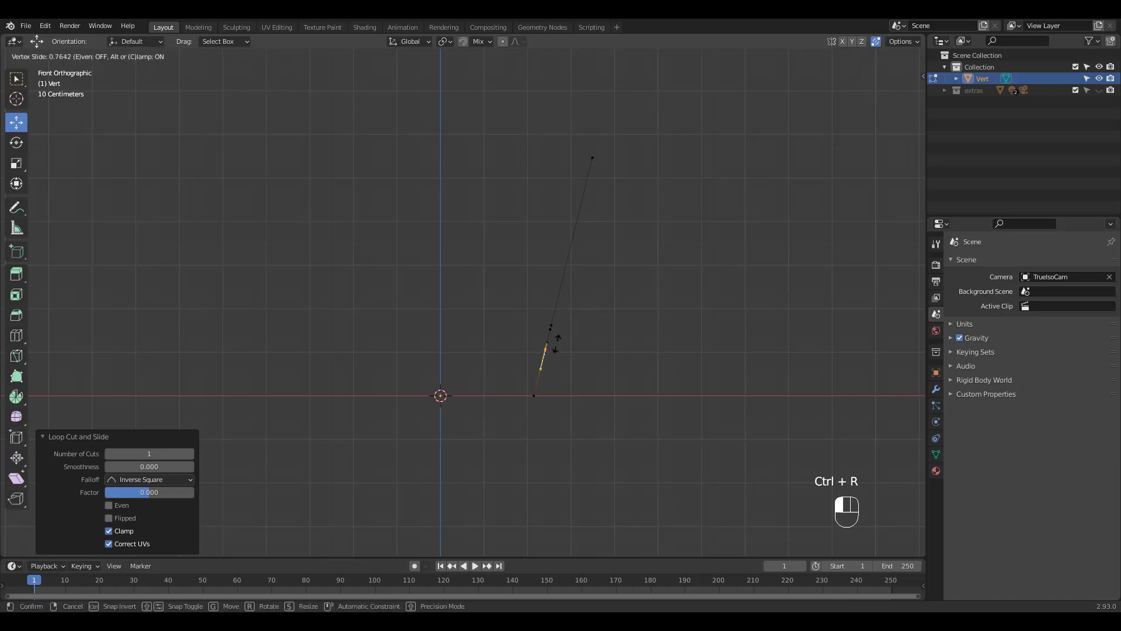
click(555, 335)
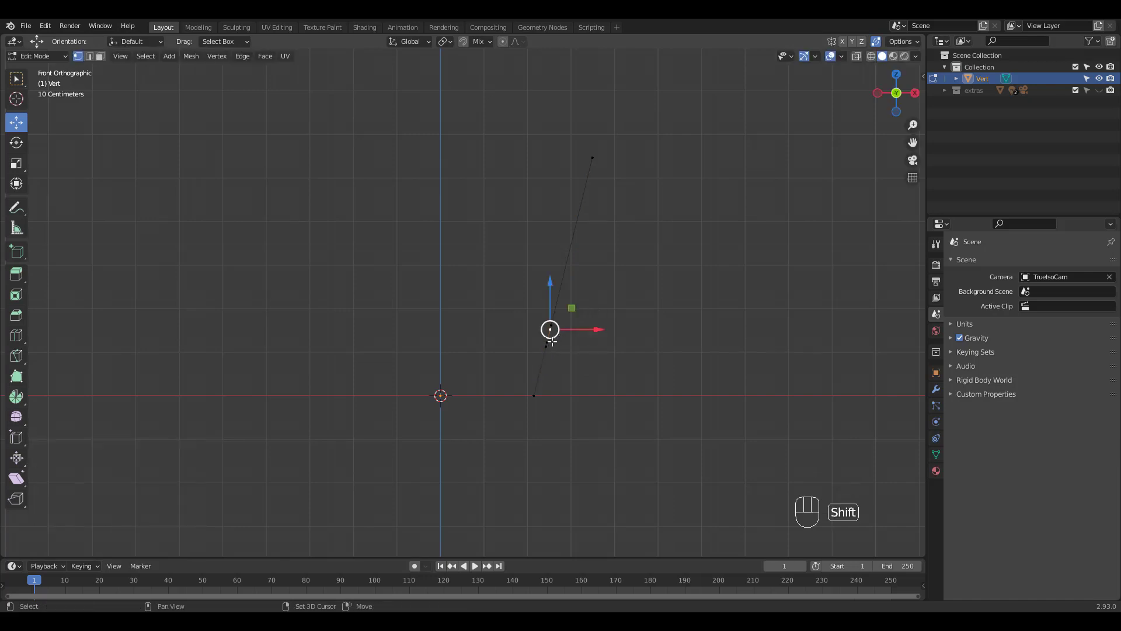
drag(596, 335, 606, 335)
Add four more points along the upper edge and offset two of them along X to form a notch
key(ctrl+r)
click(576, 260)
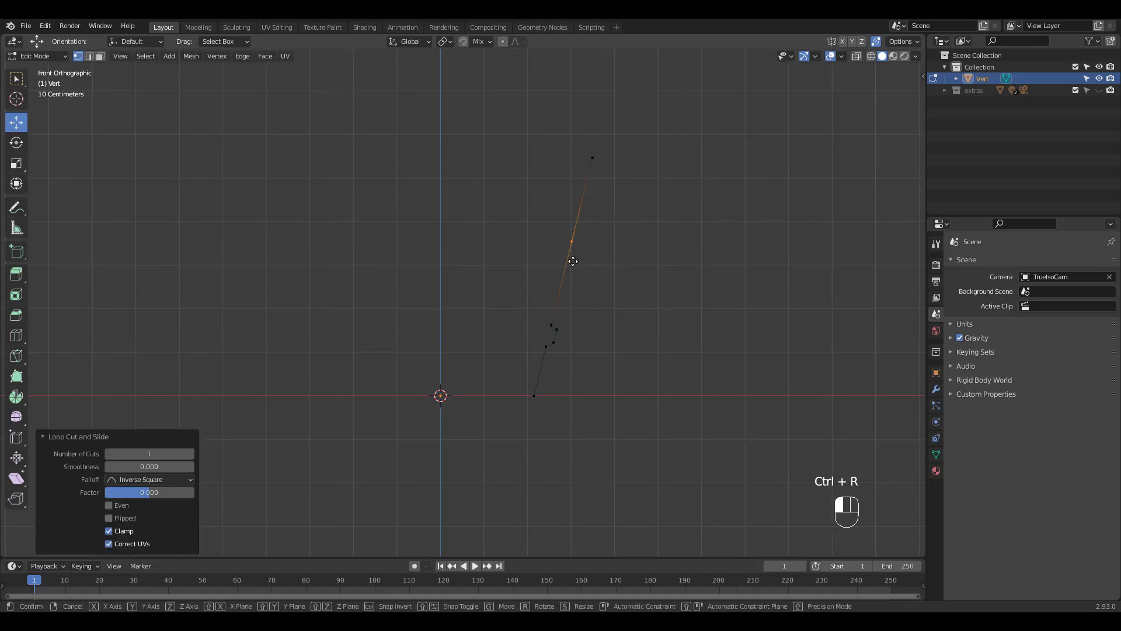
key(shift+v)
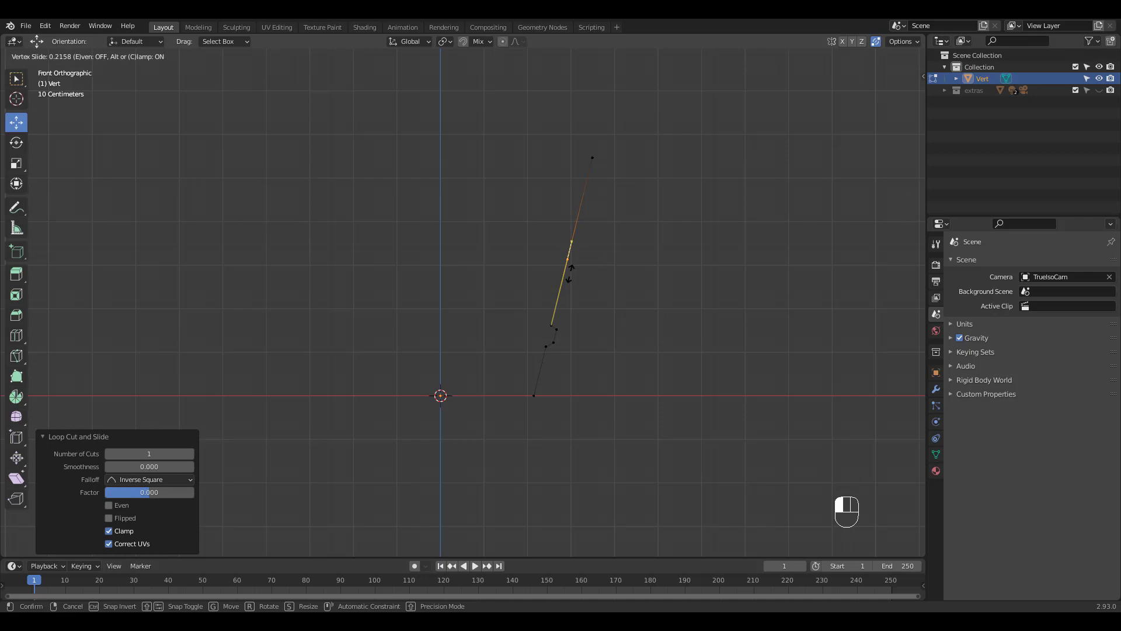
click(574, 259)
key(ctrl+r)
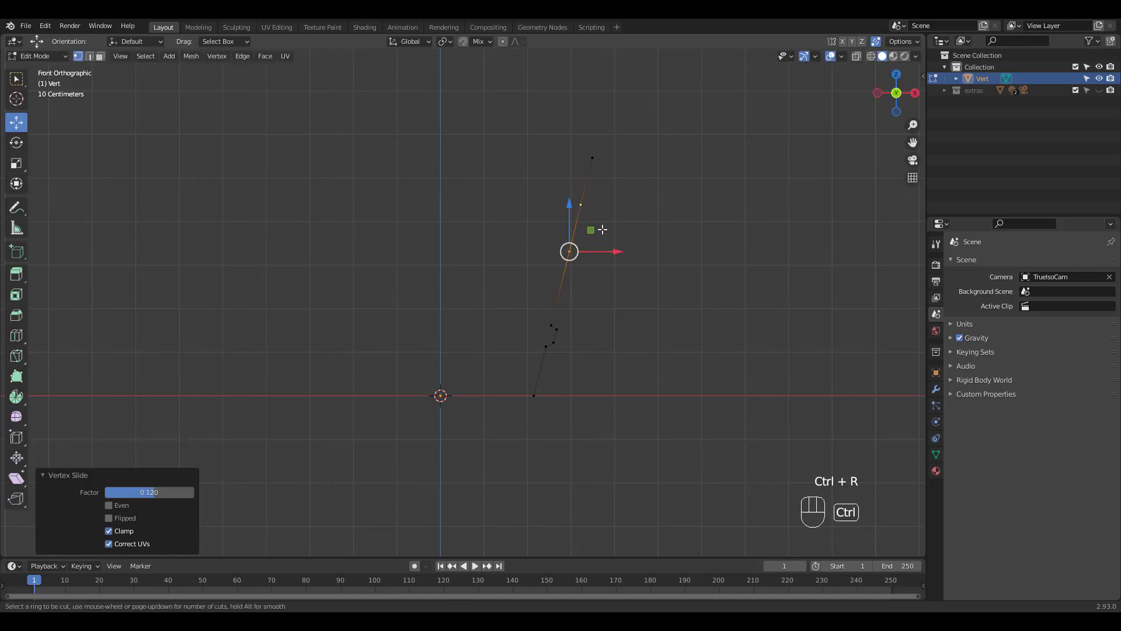
key(shift+v)
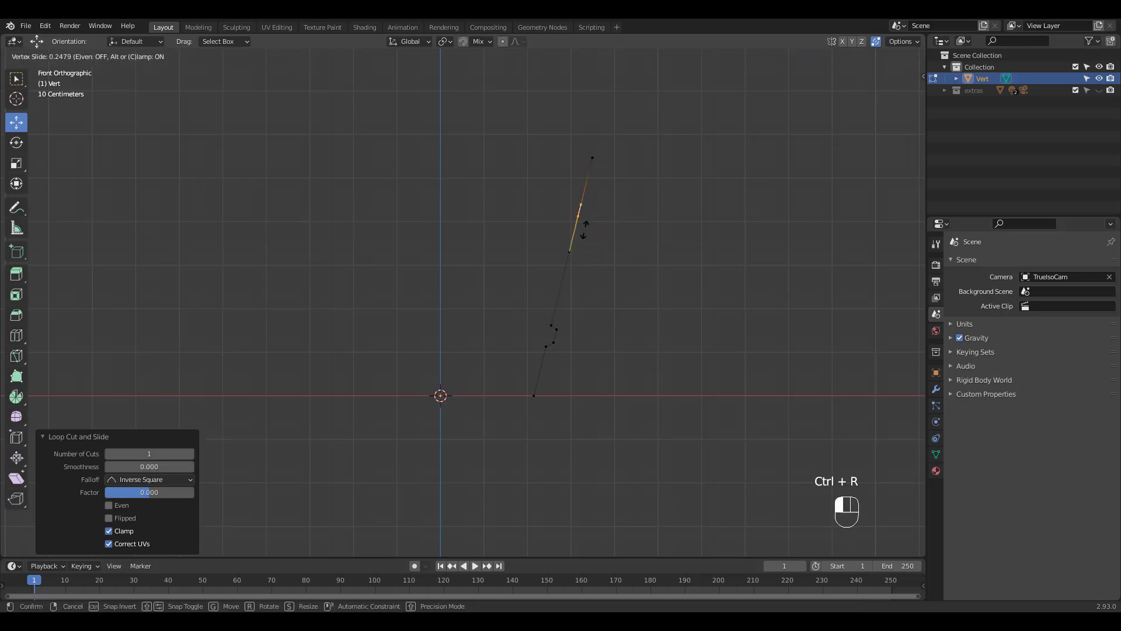
click(585, 229)
key(ctrl+r)
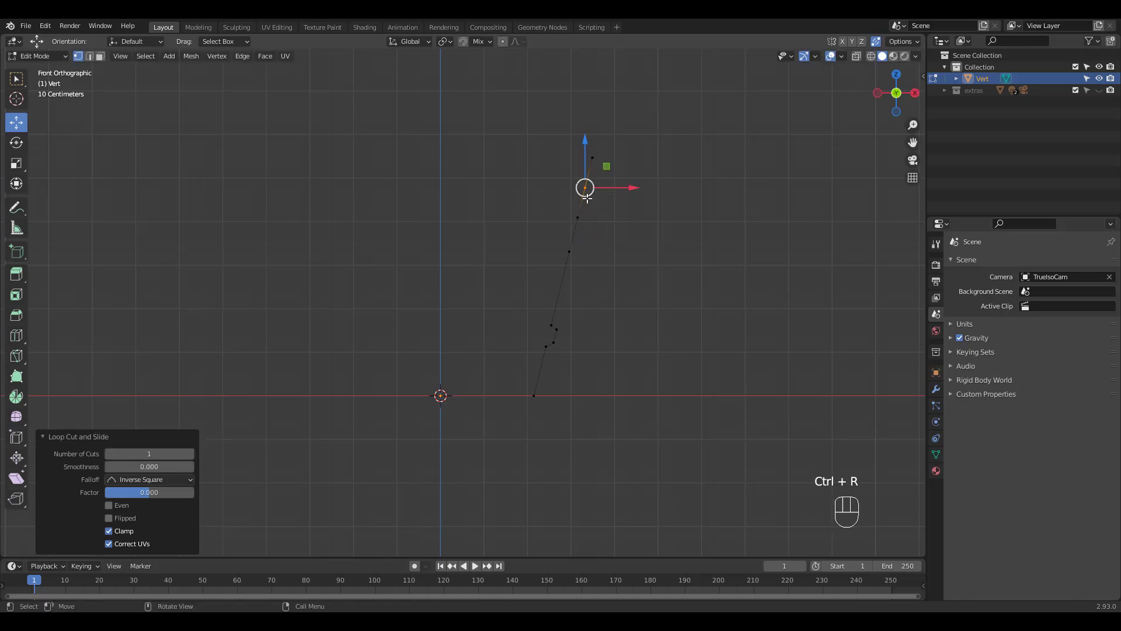
key(g)
key(shift+v)
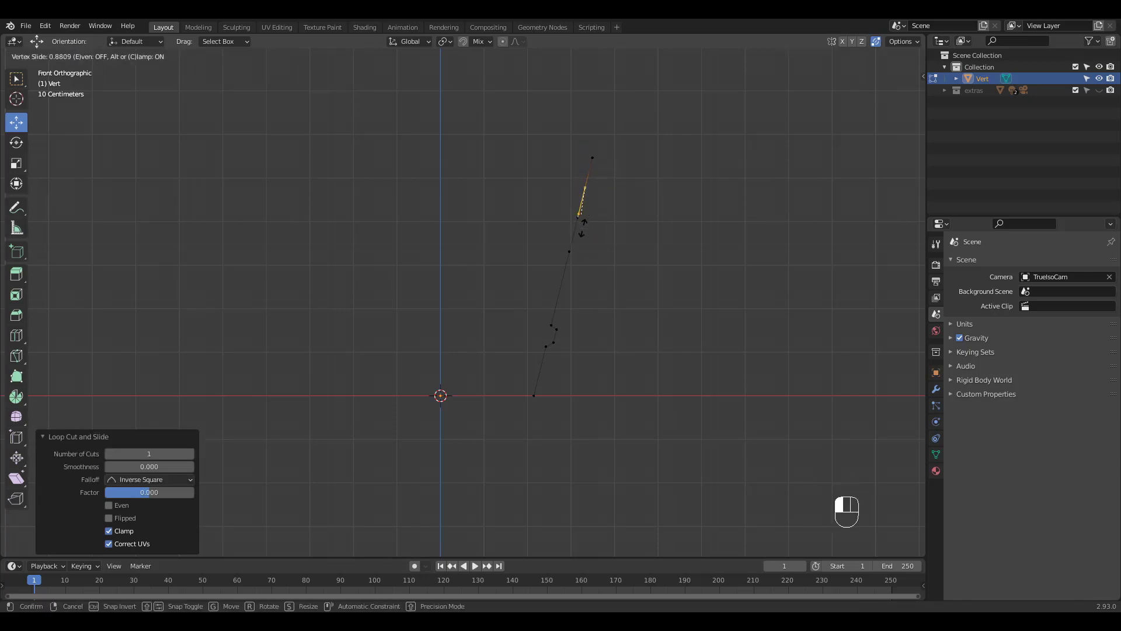
click(582, 223)
key(ctrl+r)
click(565, 289)
key(shift+v)
click(578, 252)
key(shift+v)
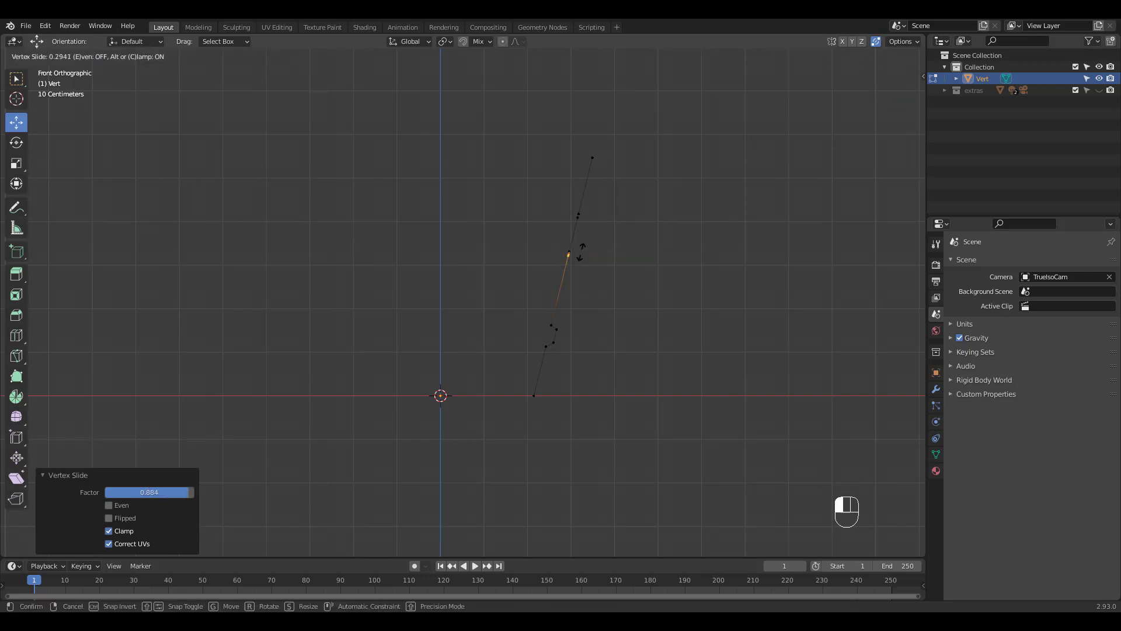
click(597, 228)
shift+click(572, 253)
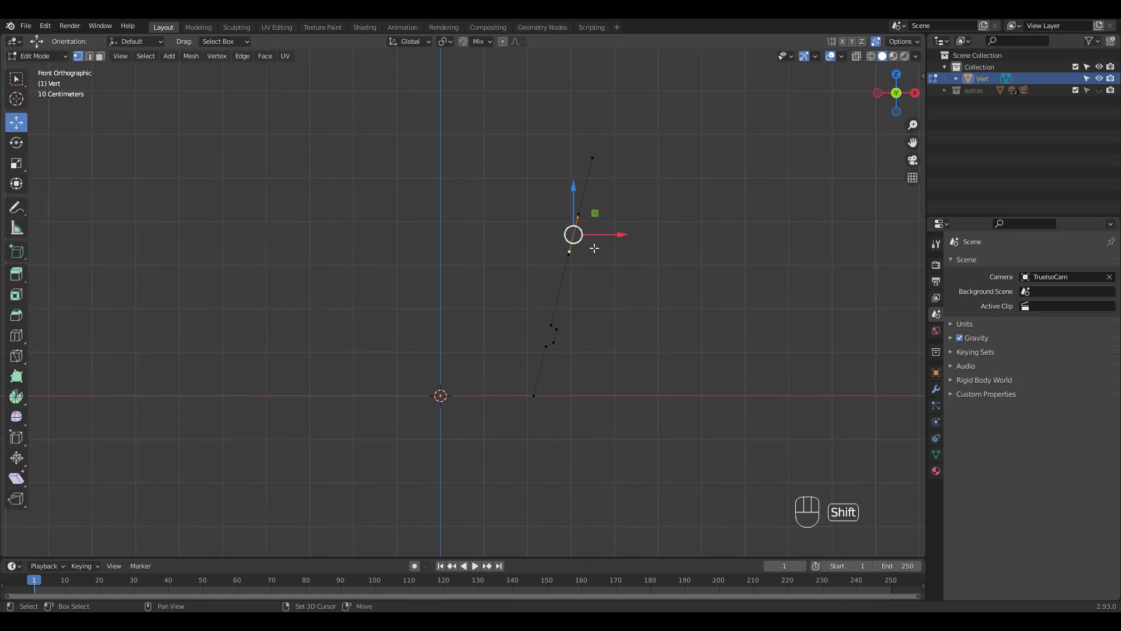
key(g)
key(x)
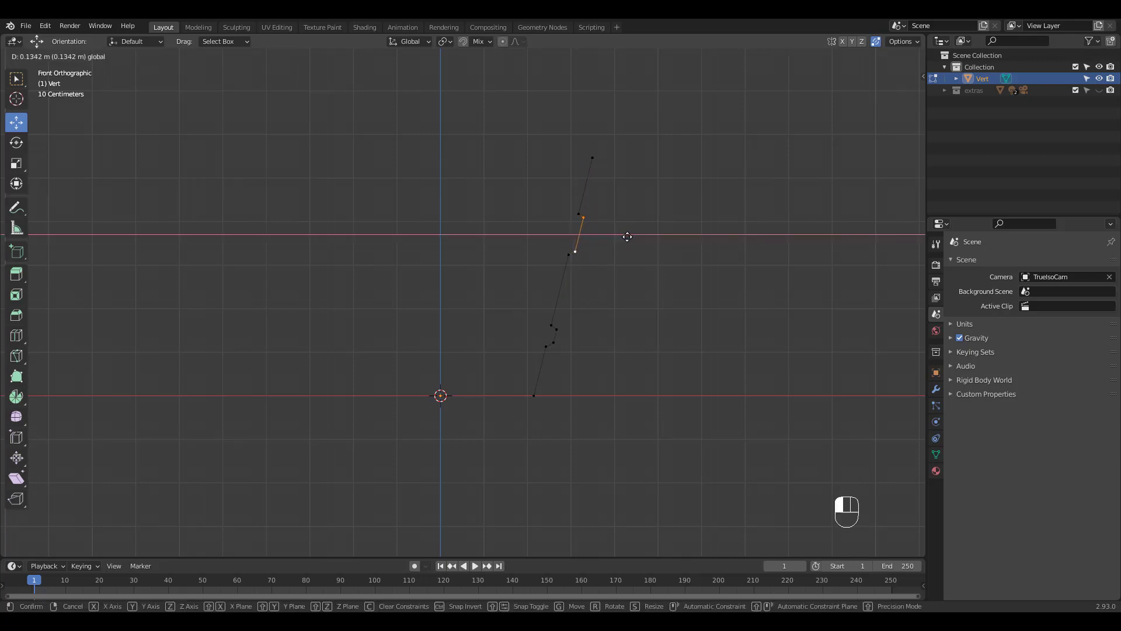
click(627, 236)
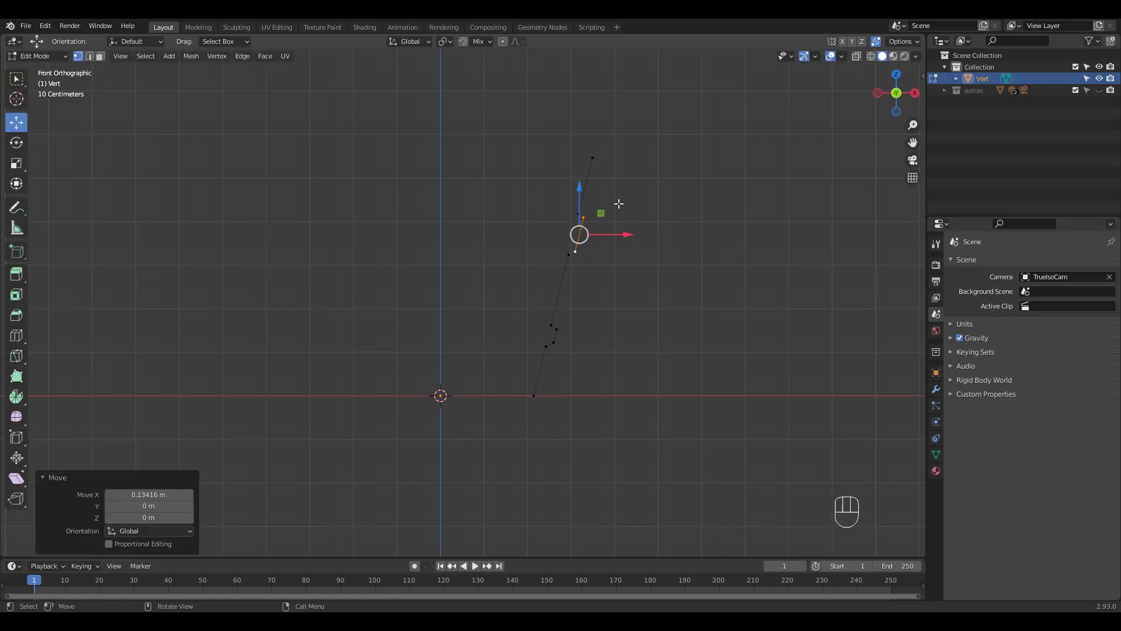
Cut four points near the top of the profile and shift the top one sideways into a notch
key(ctrl+r)
click(585, 185)
key(shift+v)
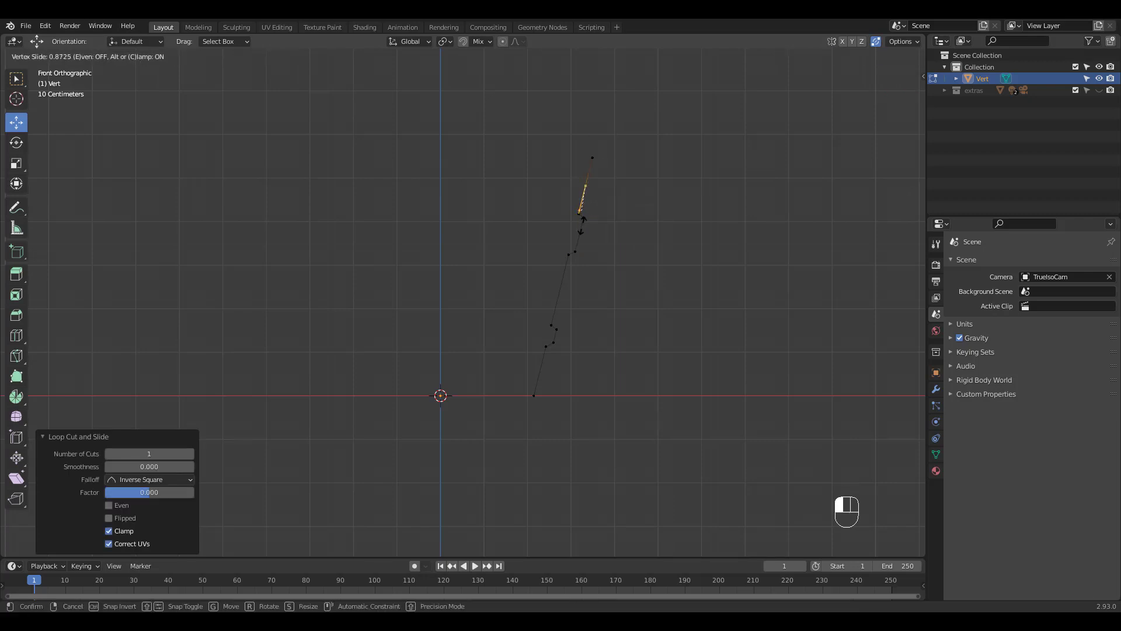
click(582, 220)
key(ctrl+r)
click(585, 188)
key(g)
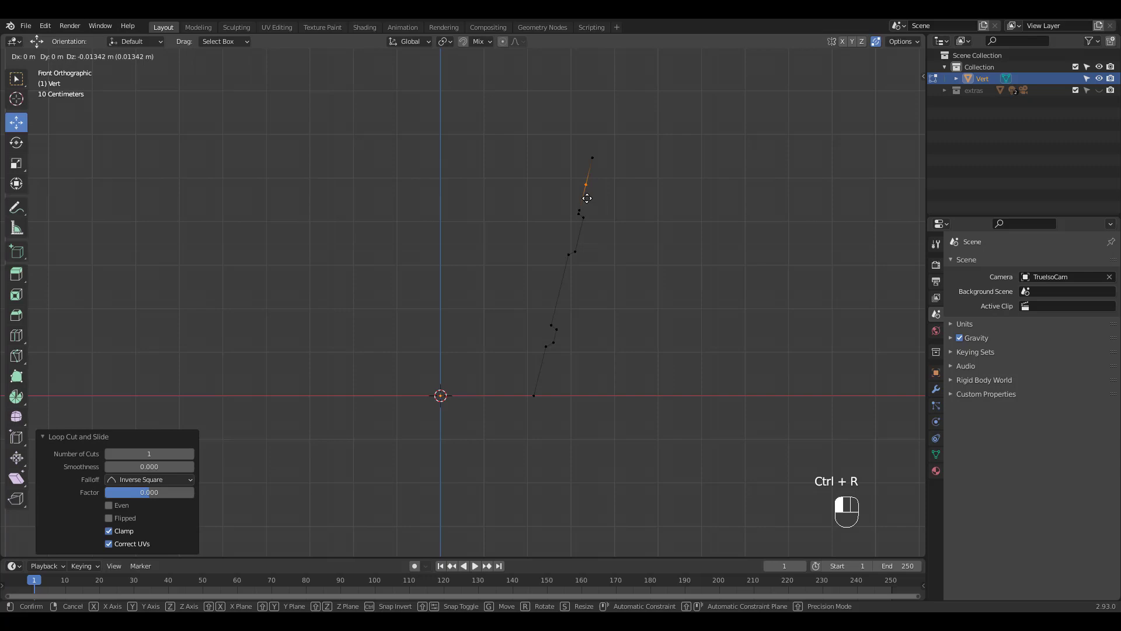
key(g)
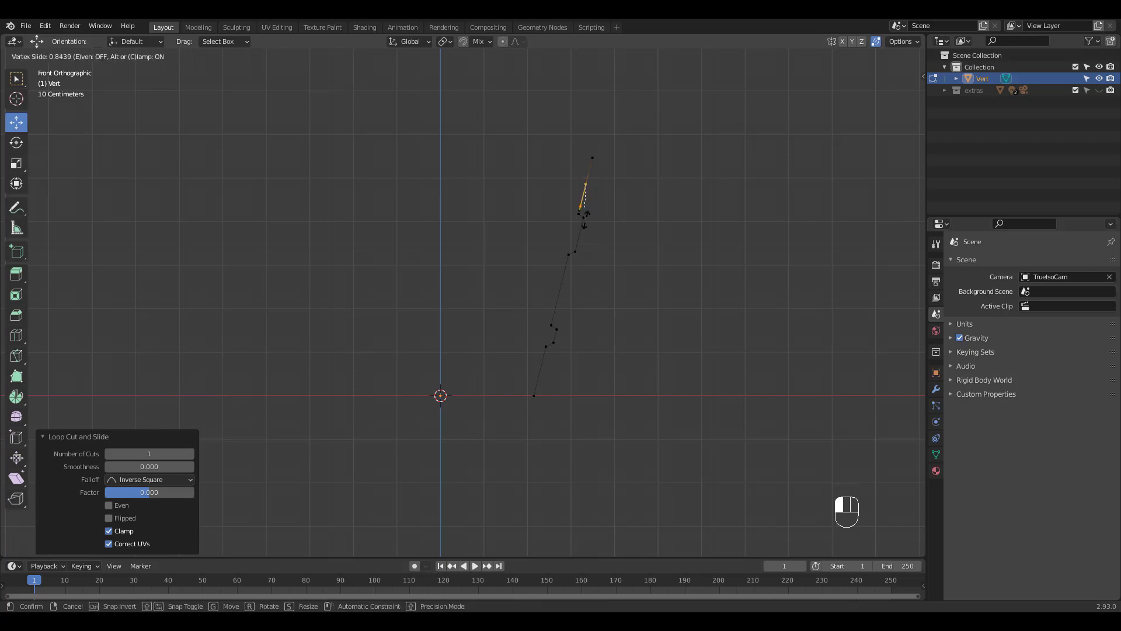
click(585, 213)
key(ctrl+r)
click(588, 186)
key(g)
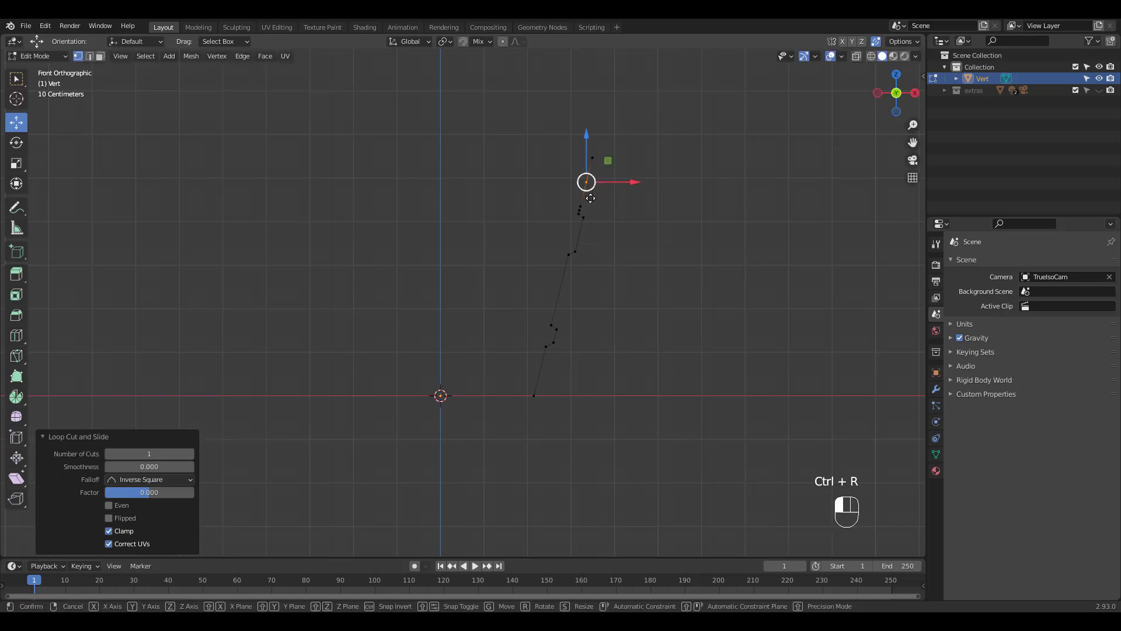
key(g)
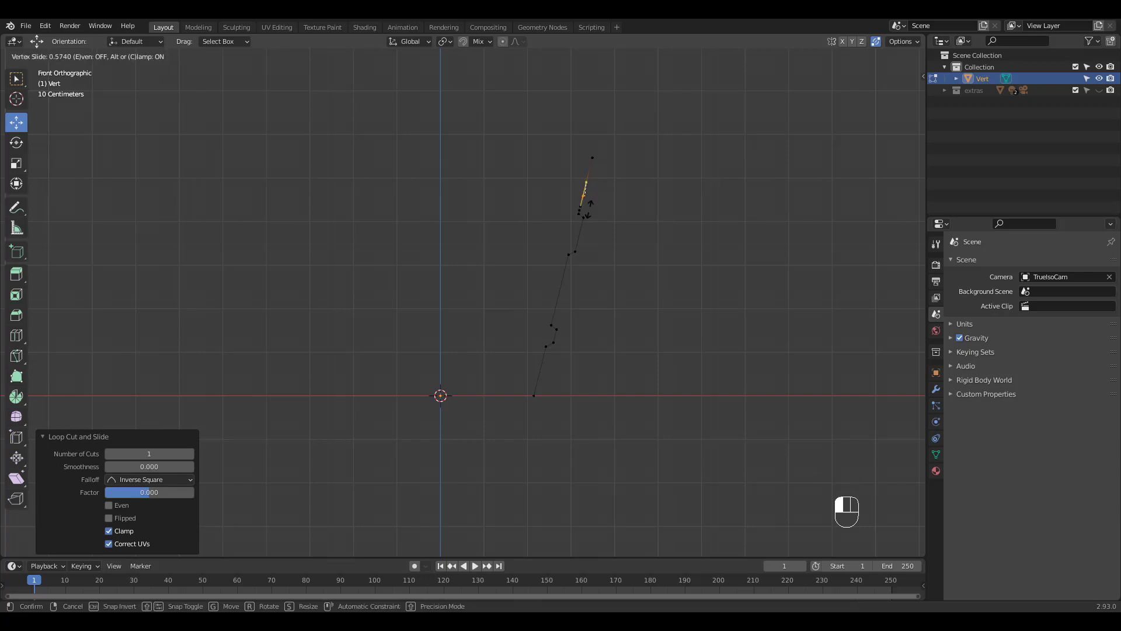
click(587, 204)
key(ctrl+r)
click(589, 185)
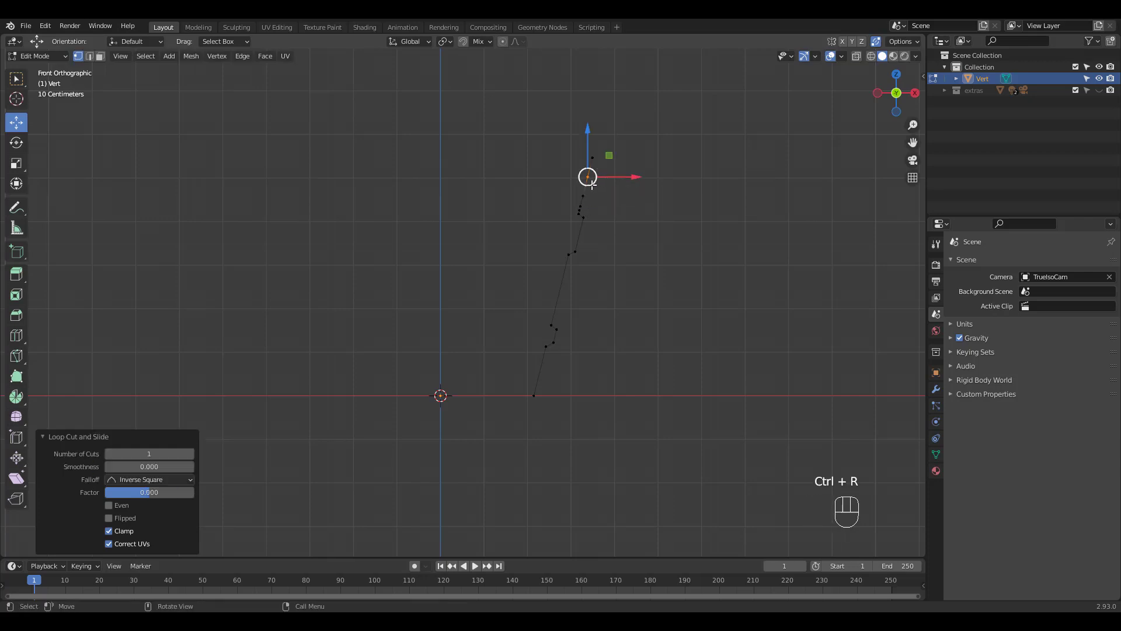
key(g)
key(g)
click(589, 203)
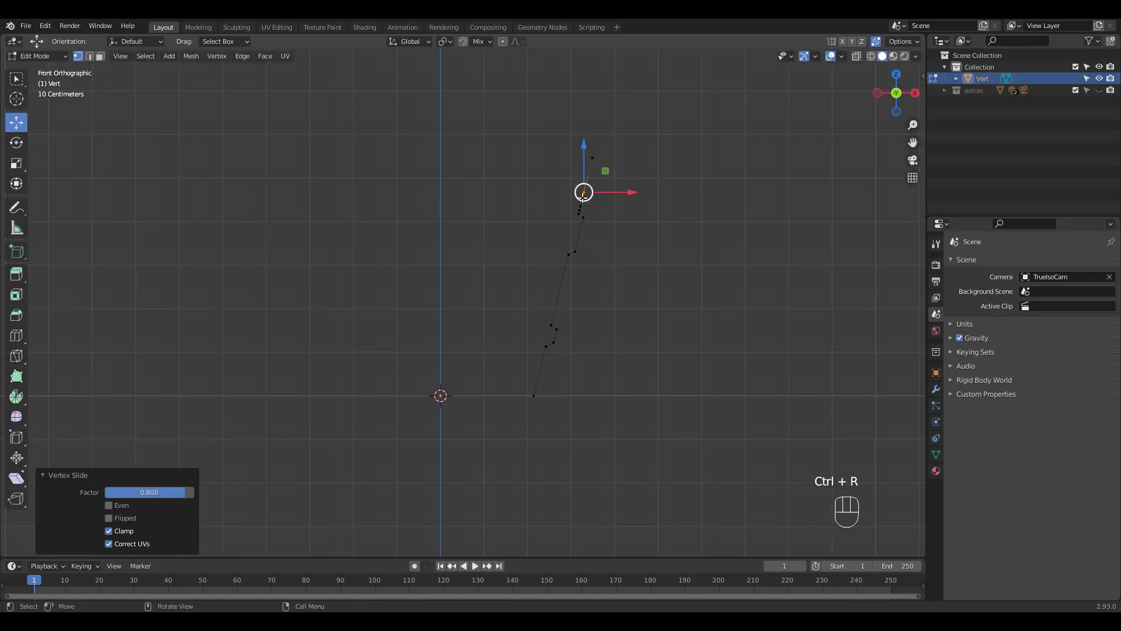
drag(630, 202, 637, 203)
Nudge one lower profile point sideways to form another small notch
click(565, 336)
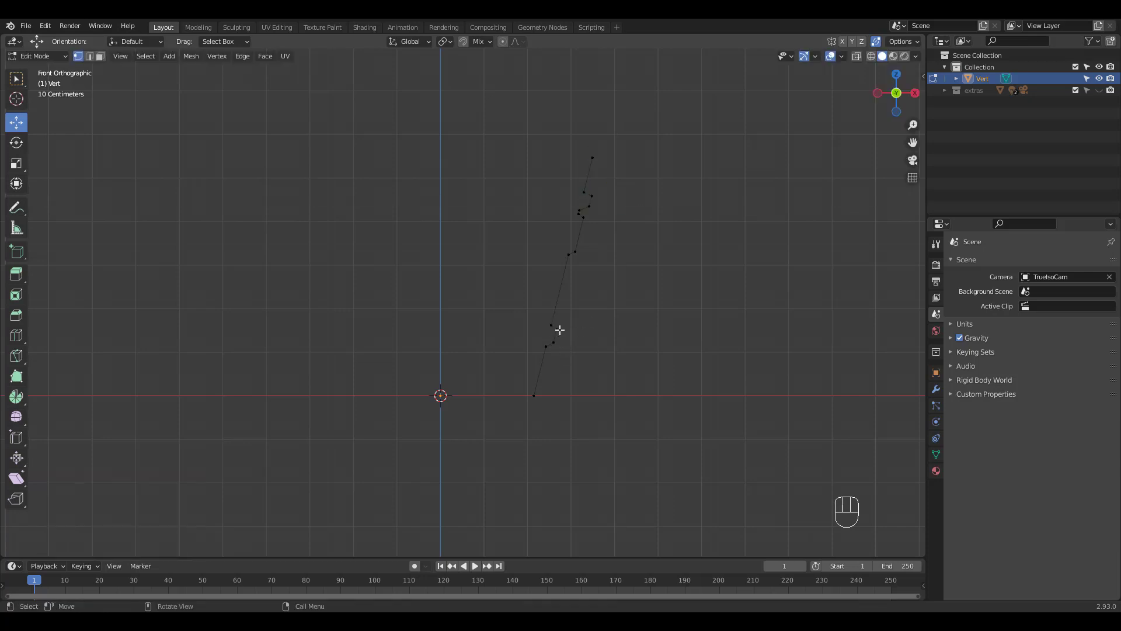
click(557, 336)
drag(602, 336, 613, 336)
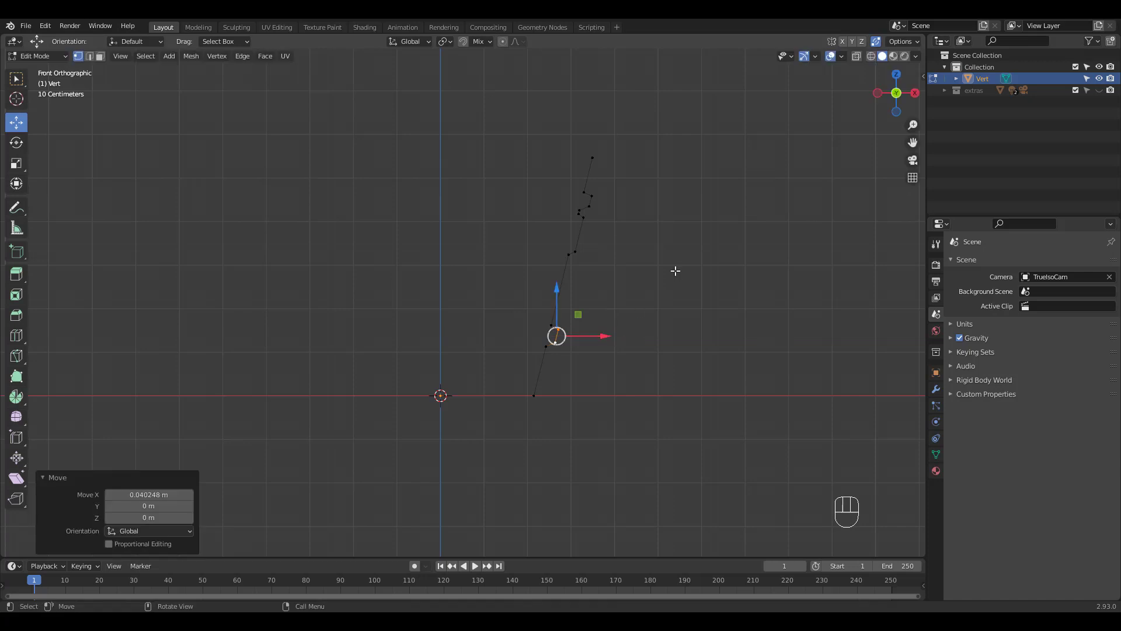
Lathe the profile with a Screw modifier and flip its normals so the ribbed pot faces outward
key(Tab)
click(936, 372)
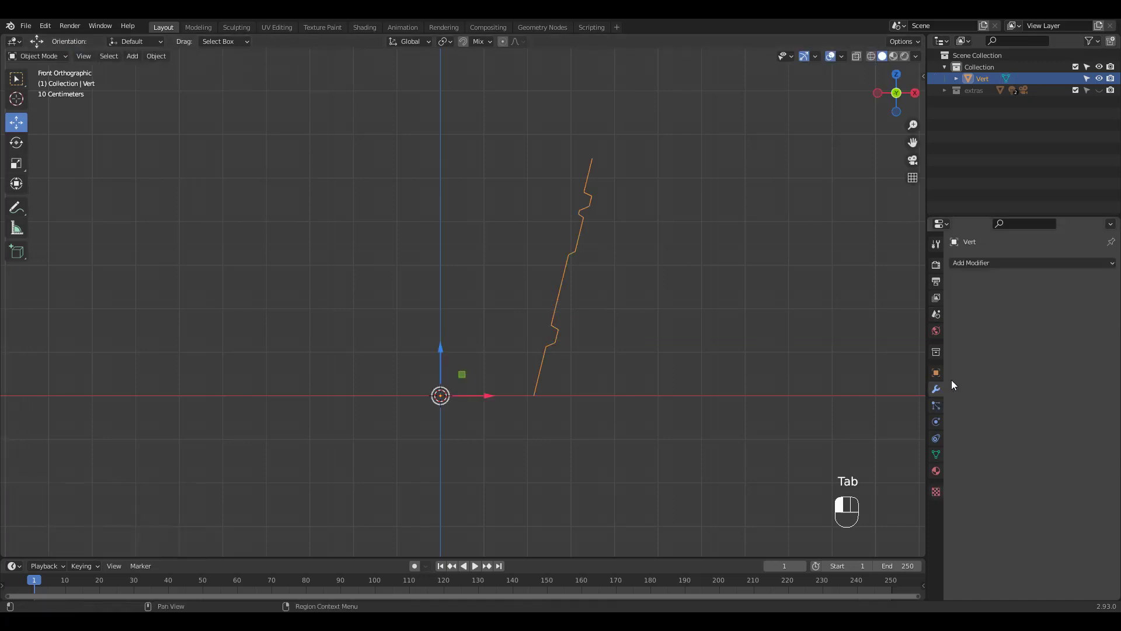
click(1016, 261)
click(885, 438)
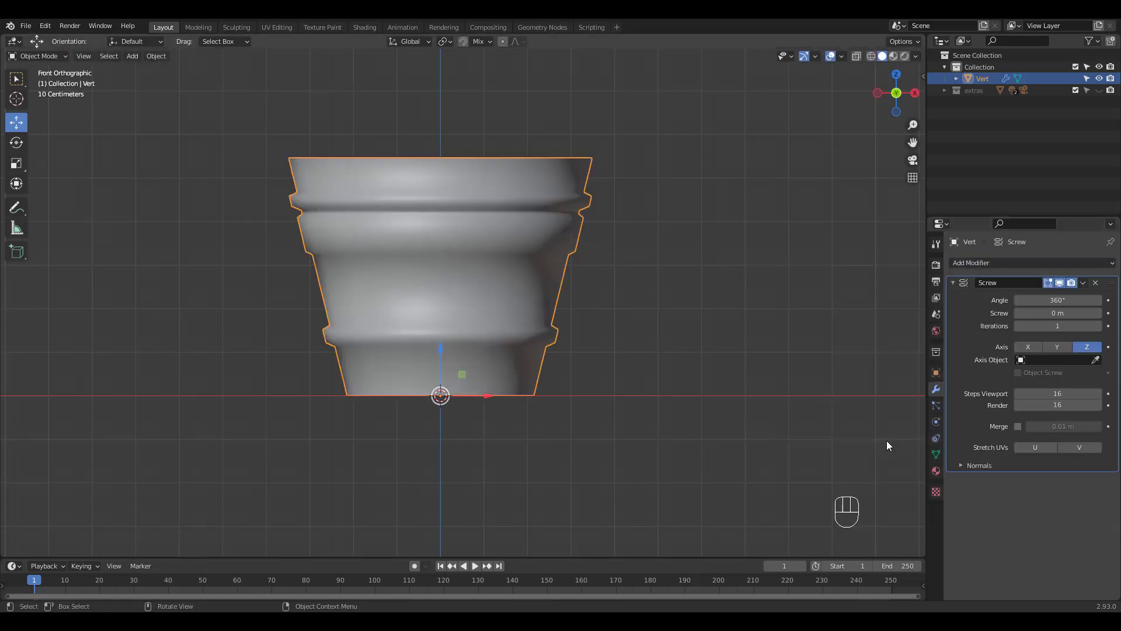
scroll(679, 267, down, 2)
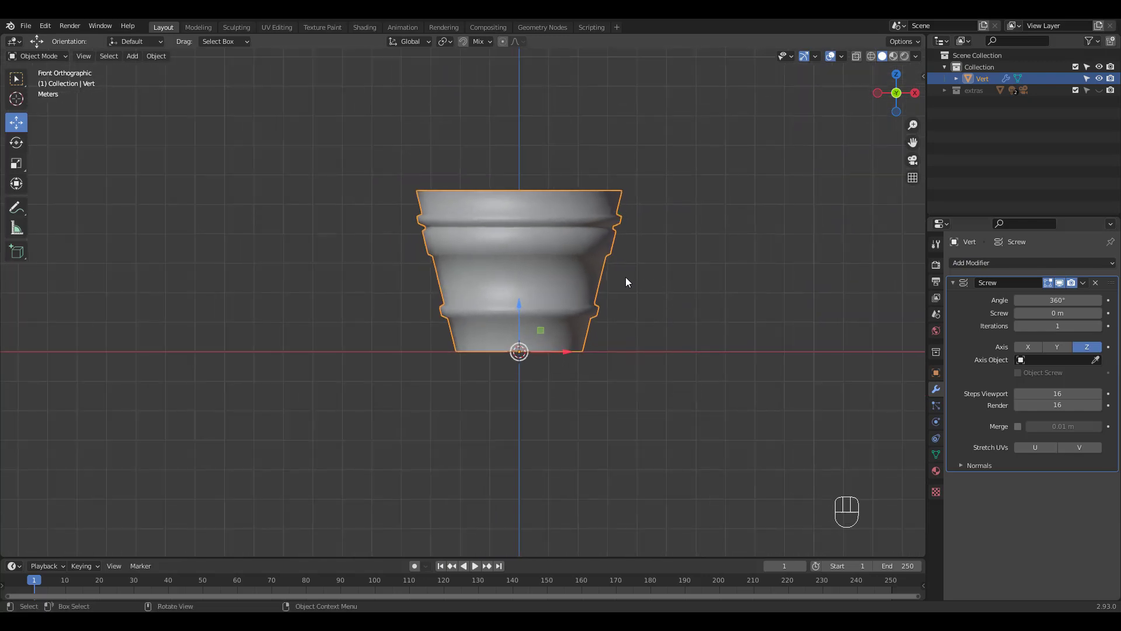
key(F5)
key(F5)
click(977, 465)
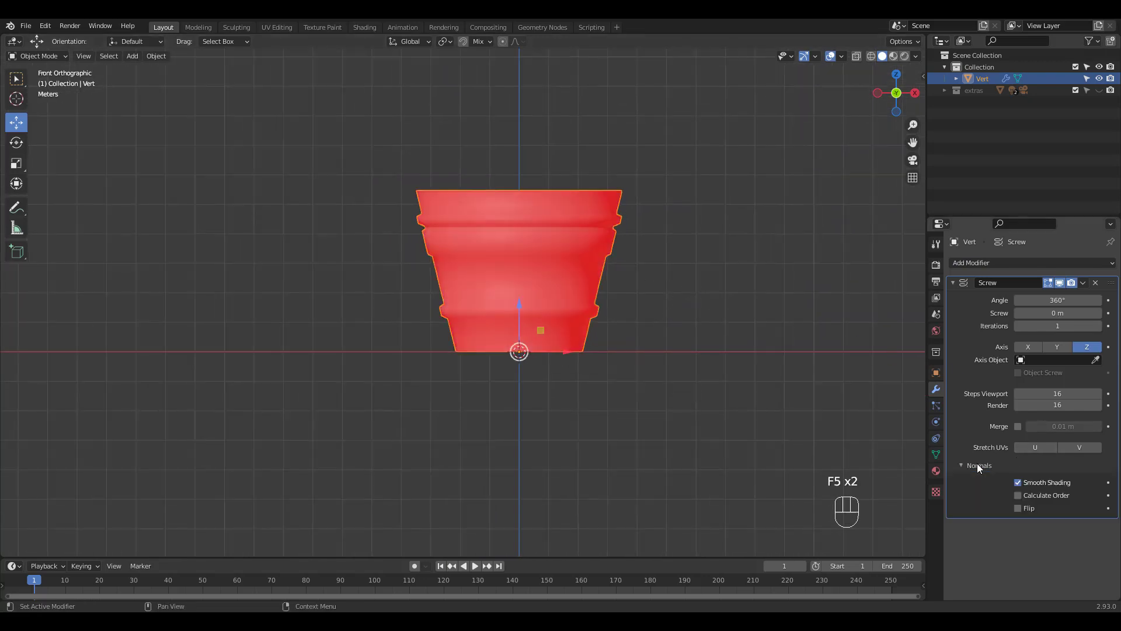
click(1036, 507)
key(F5)
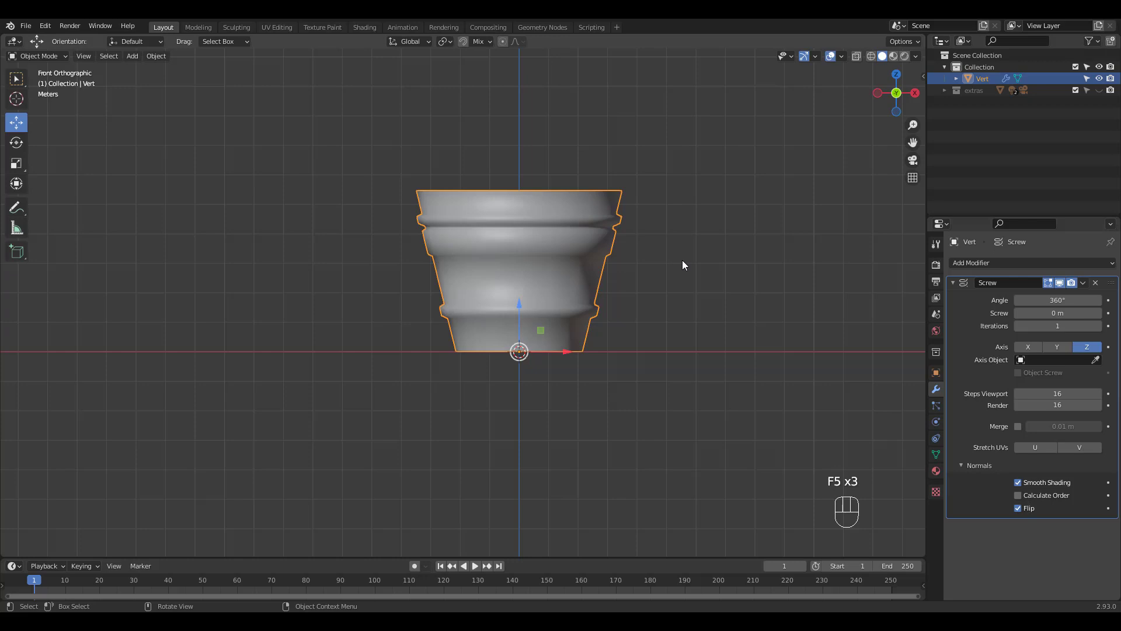
Give the pot a level-2 subdivision and apply its Screw modifier to the mesh
ctrl+middle_drag(695, 234, 707, 212)
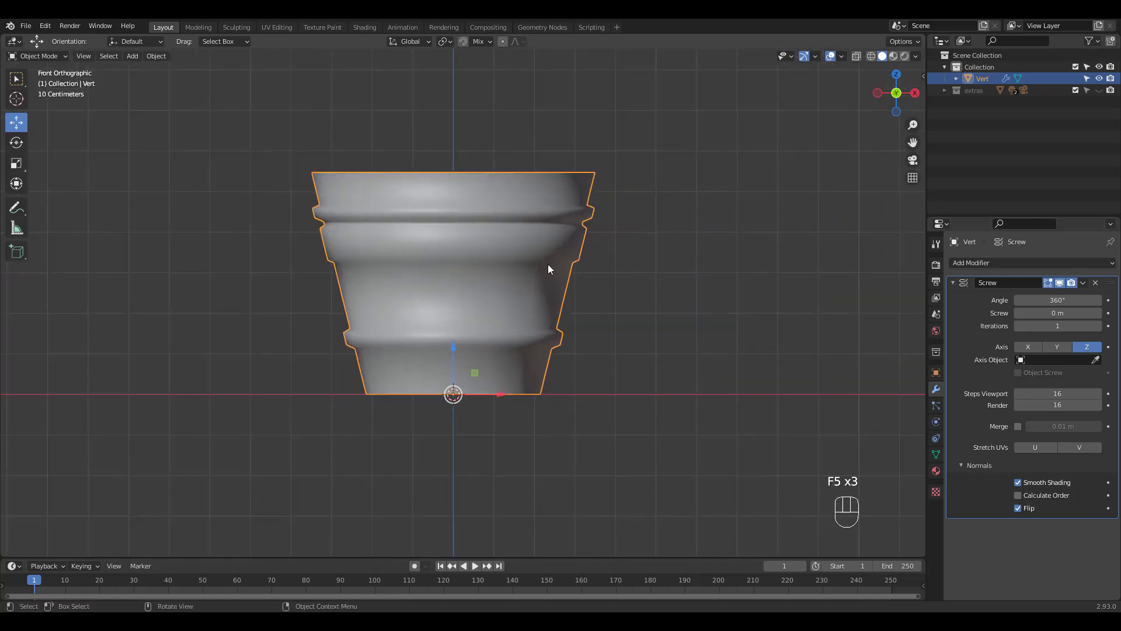
key(ctrl+2)
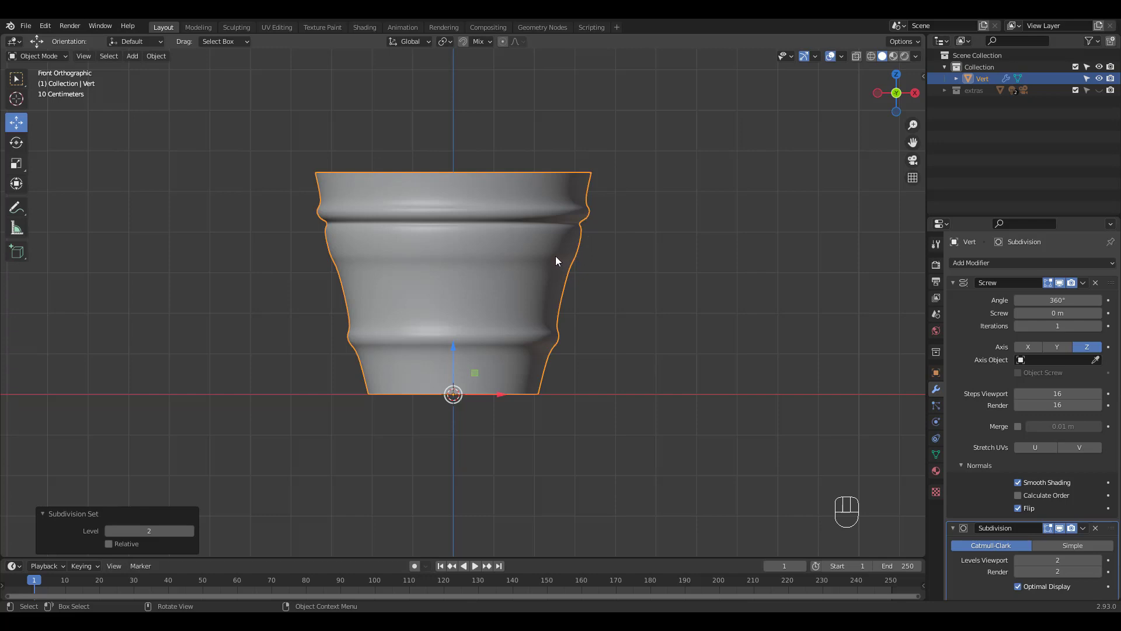
mouse_move(555, 255)
middle_down()
mouse_move(539, 195)
mouse_move(534, 266)
mouse_move(564, 284)
middle_up()
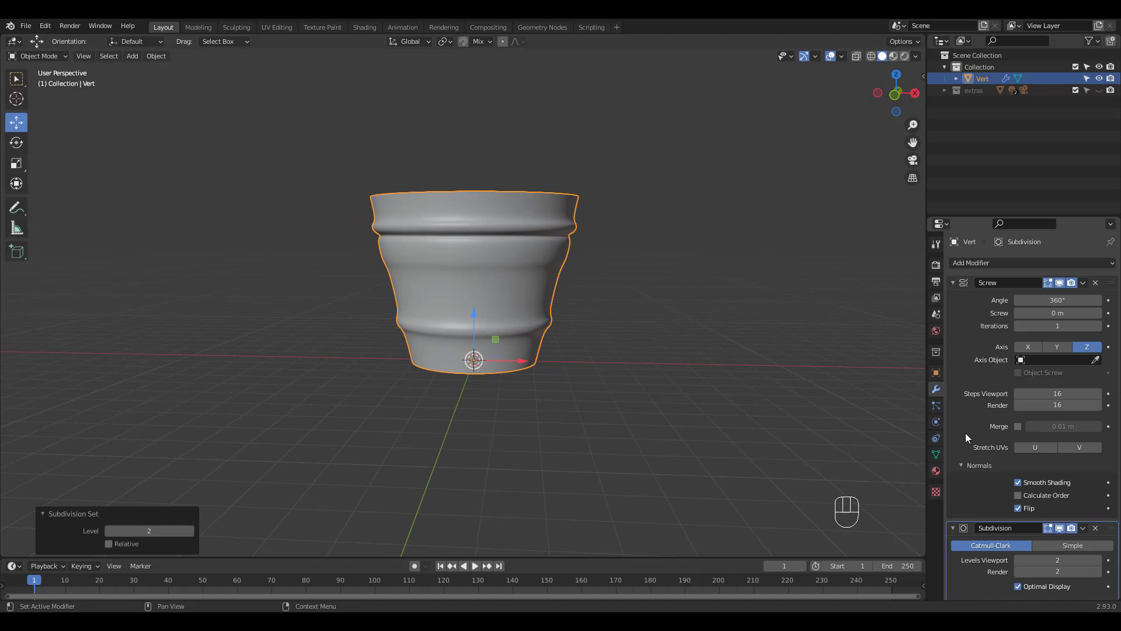
key(ctrl+a)
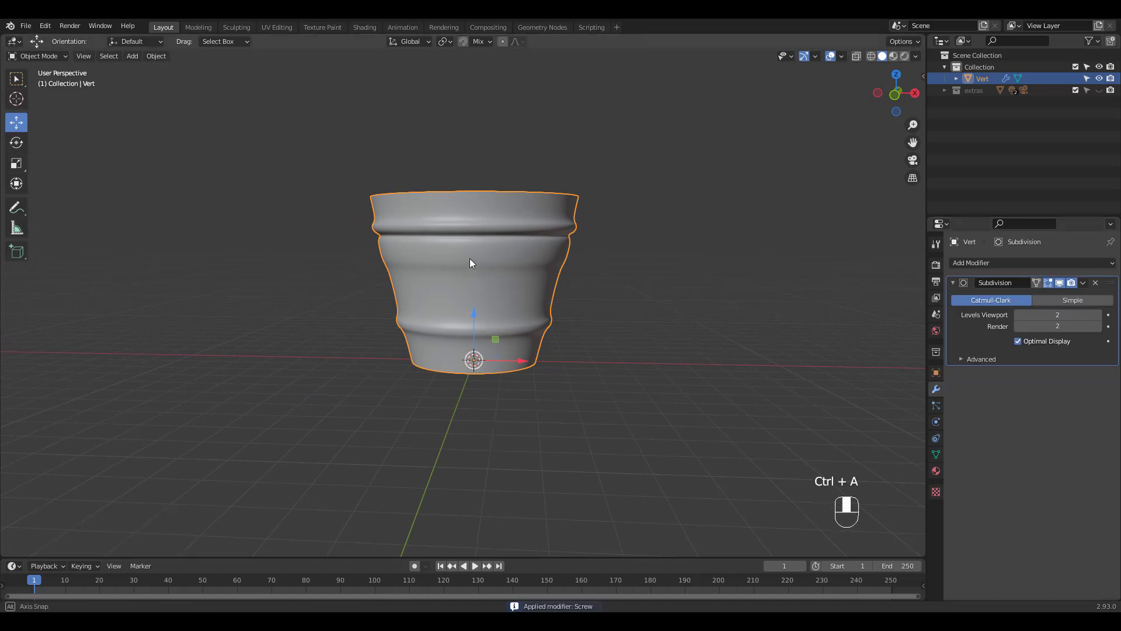
Close the pot's open bottom loop with a face and inset a ring into it
middle_drag(470, 258, 536, 292)
key(Tab)
alt+click(507, 332)
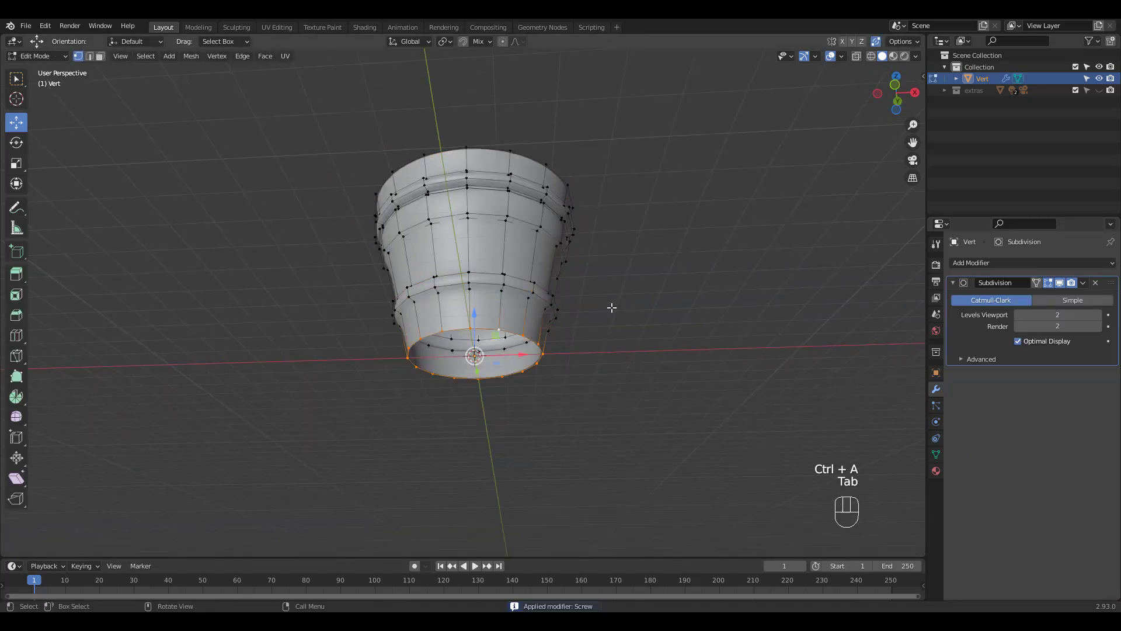
key(f)
key(i)
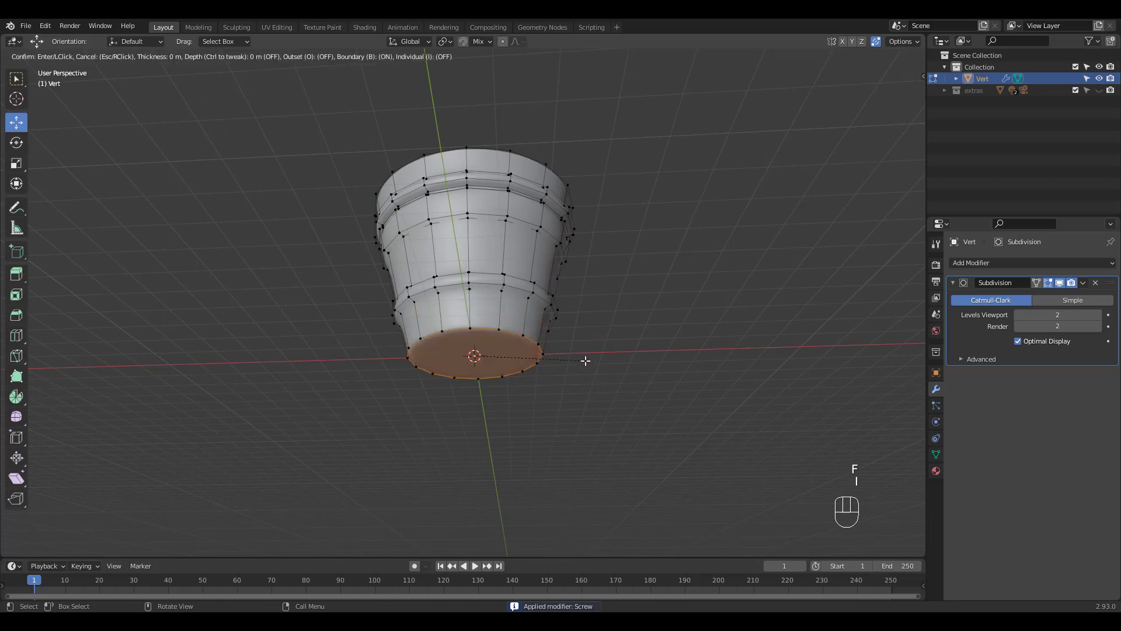
click(582, 363)
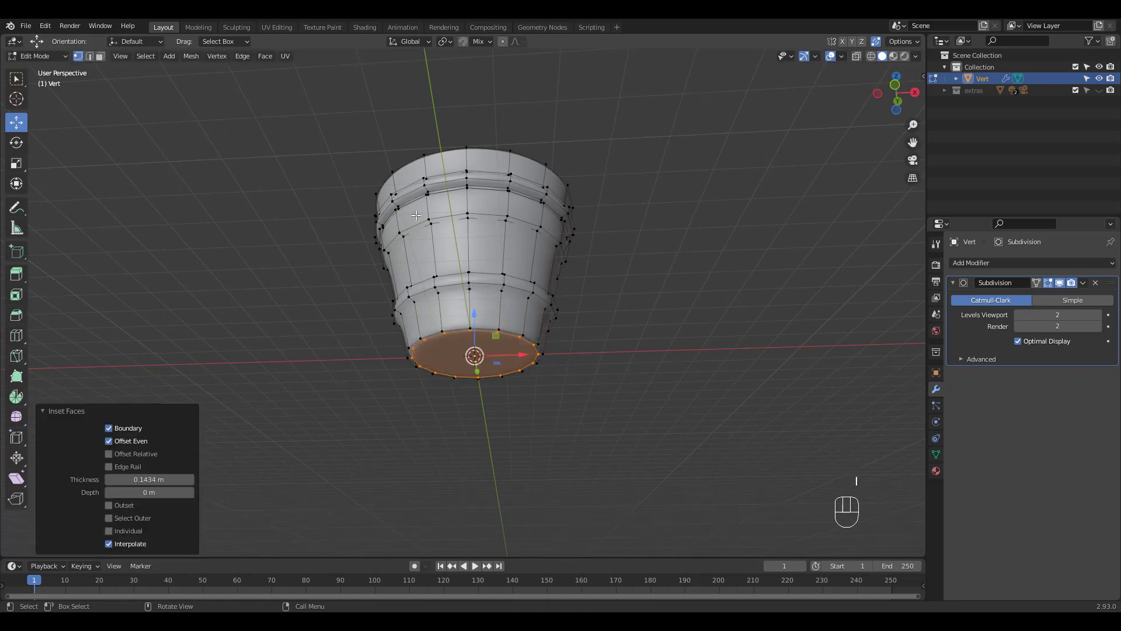
From front view, add edge loops near the pot's bottom, mid-height and bottom ridge
key(KP_1)
key(ctrl+r)
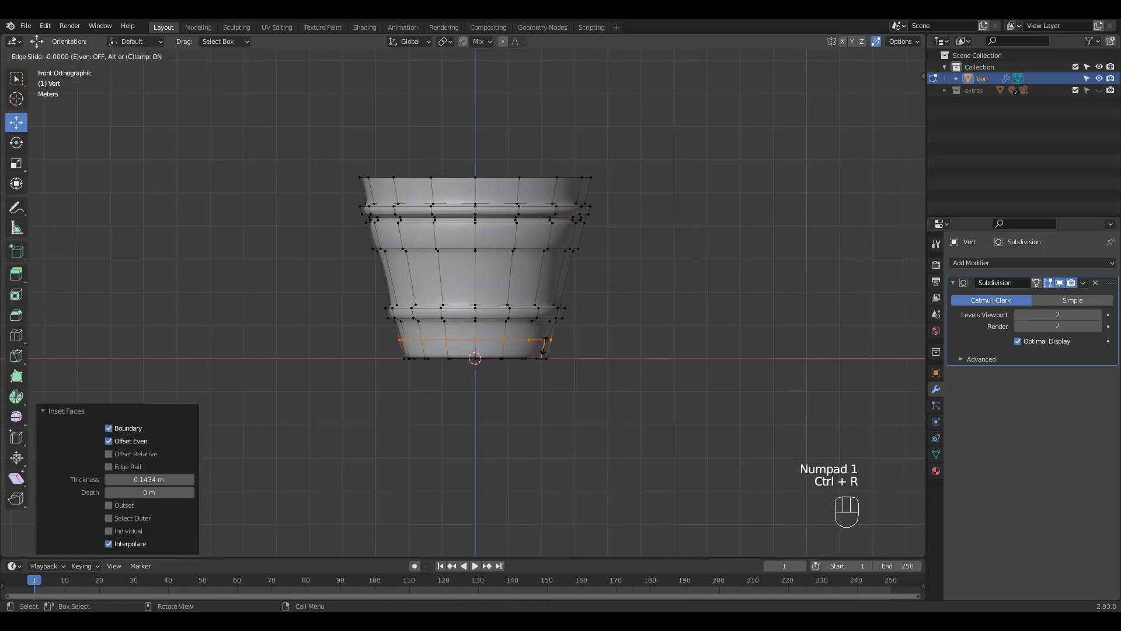
click(544, 361)
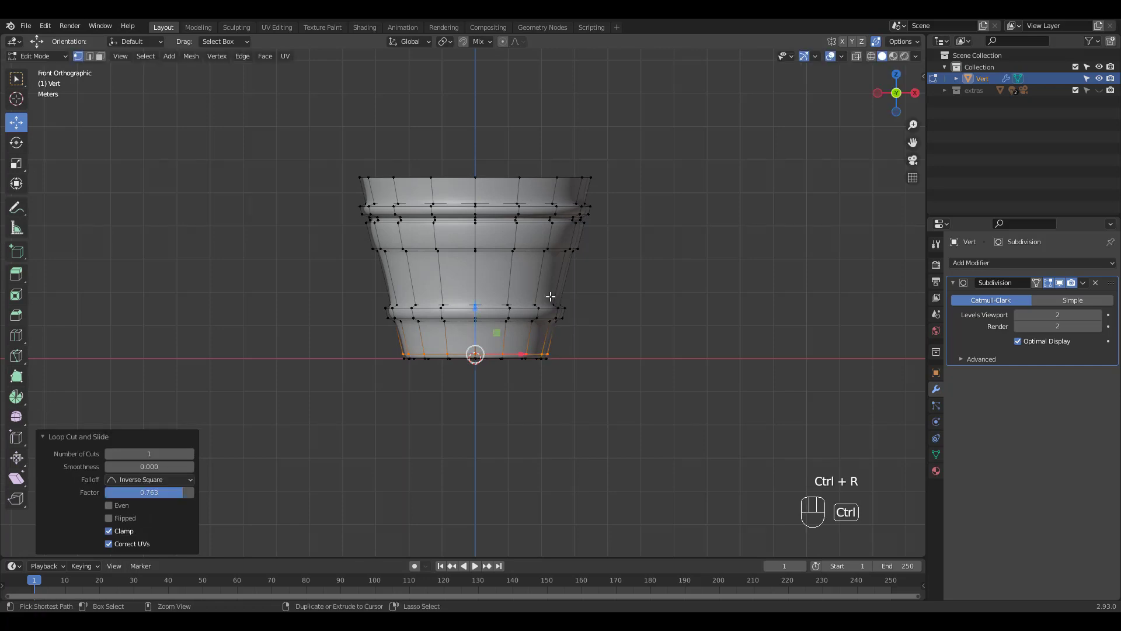
key(ctrl+r)
click(550, 296)
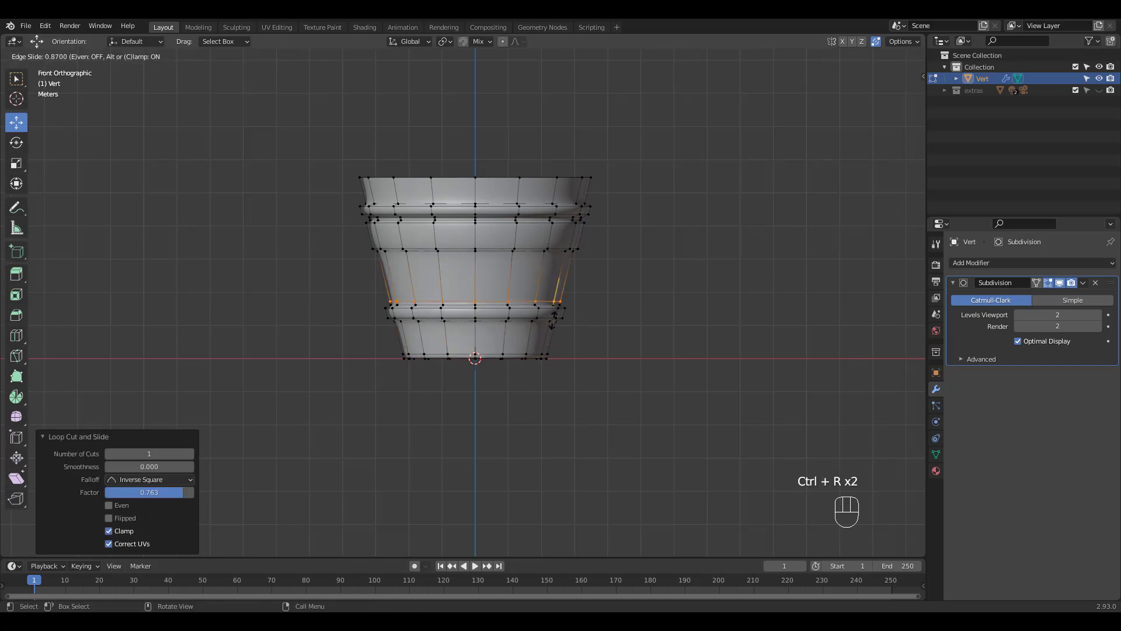
click(554, 321)
key(ctrl+r)
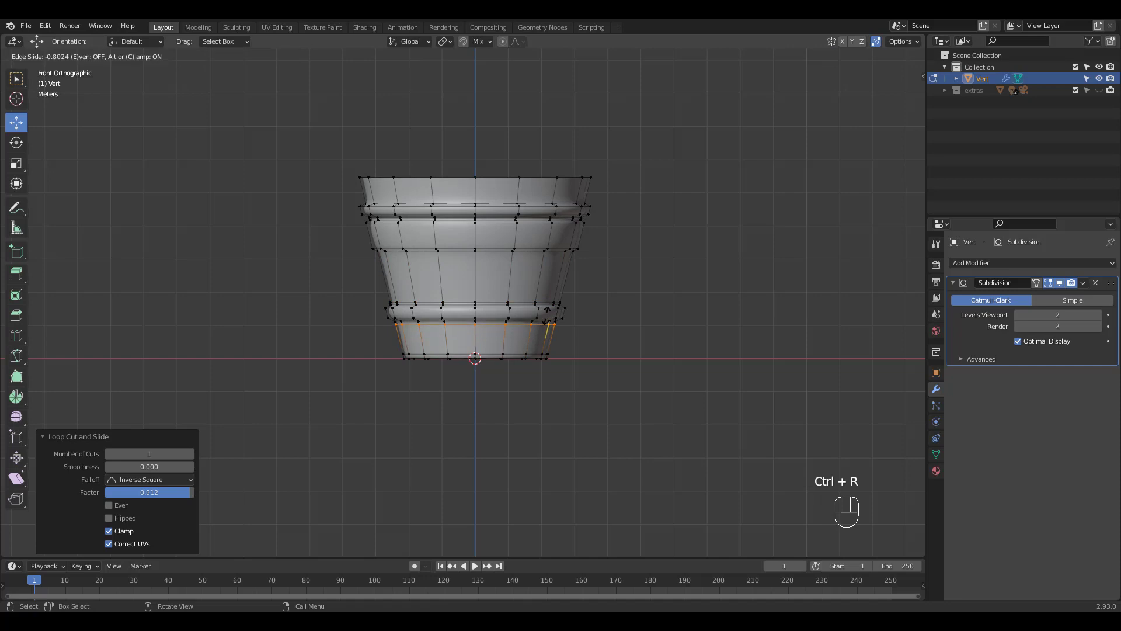
click(550, 308)
key(ctrl+r)
click(560, 263)
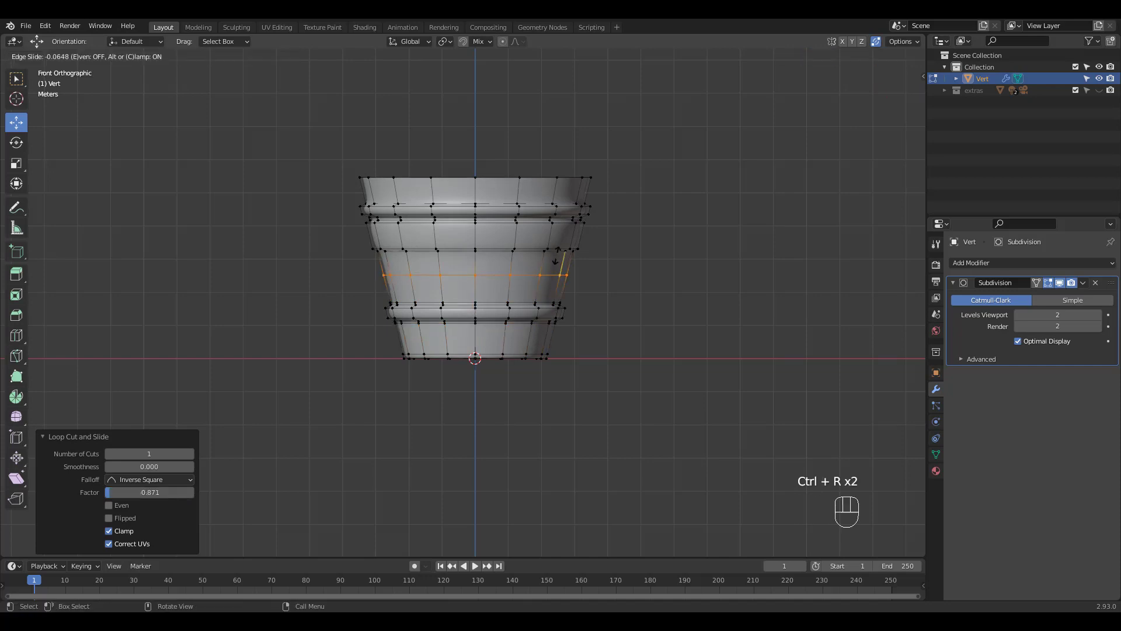
click(560, 232)
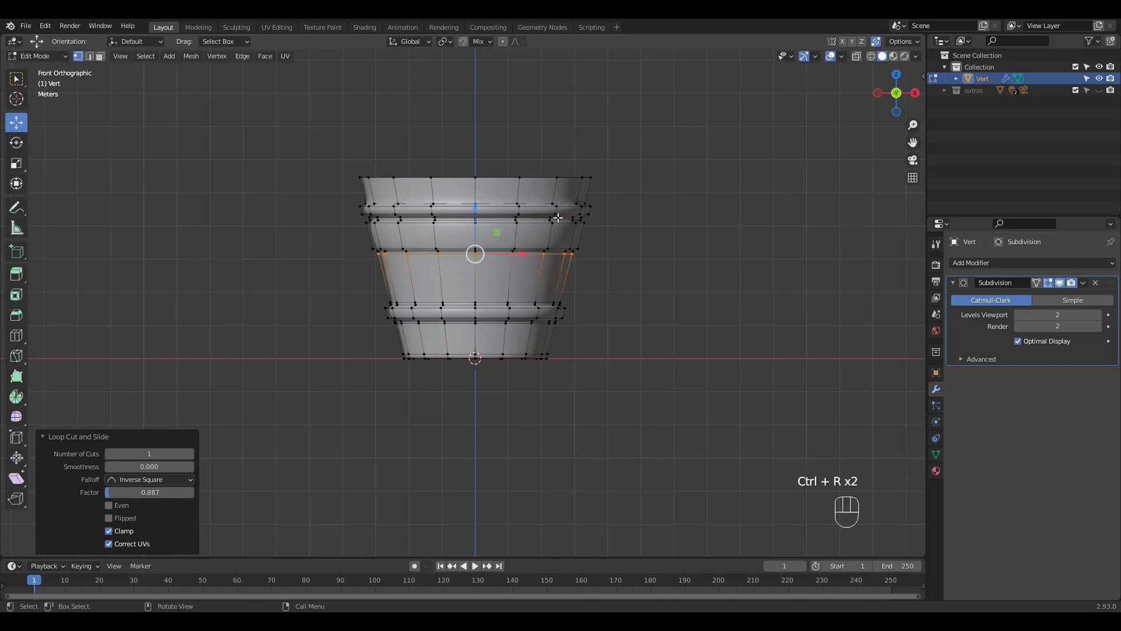
scroll(557, 217, up, 3)
Add edge loops below the upper ridge and near the top rim
key(ctrl+r)
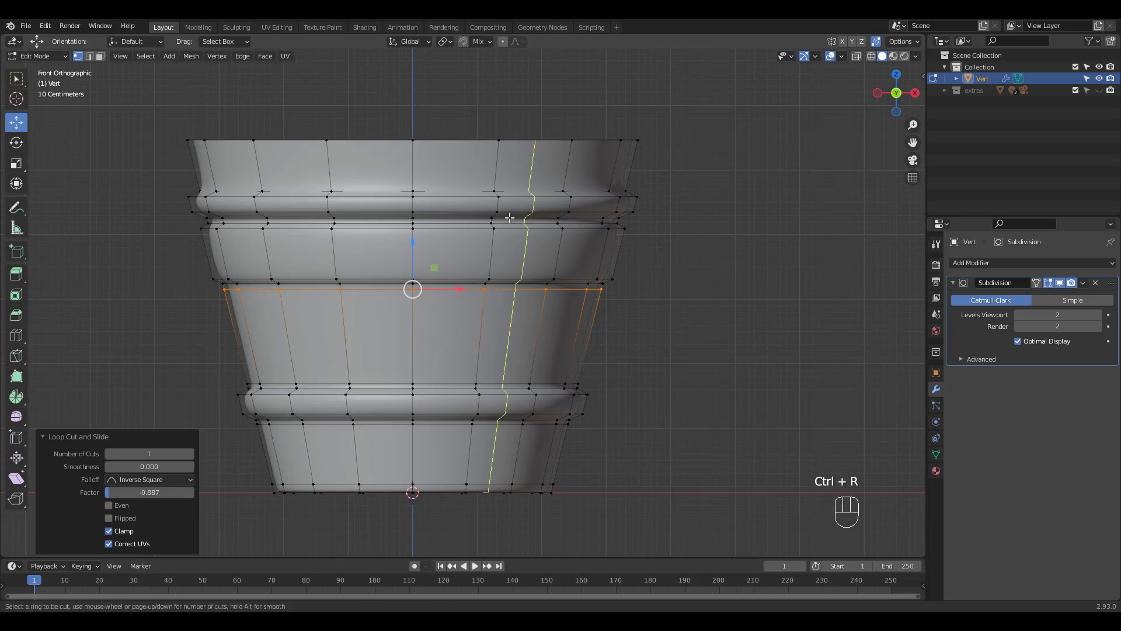
click(490, 220)
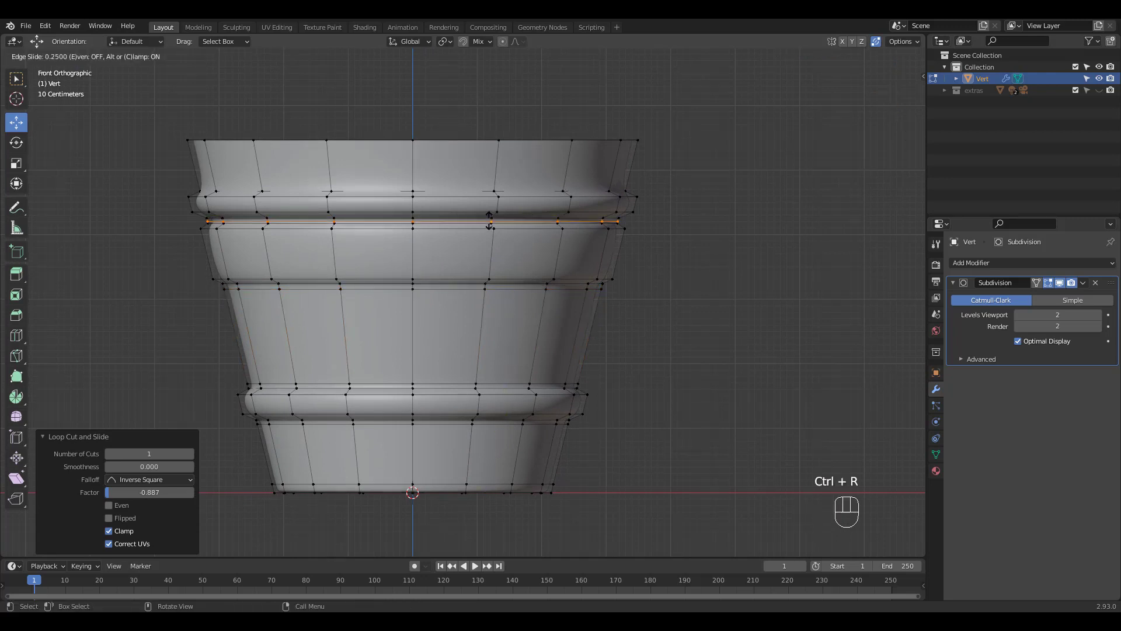
click(489, 221)
middle_drag(626, 195, 539, 176)
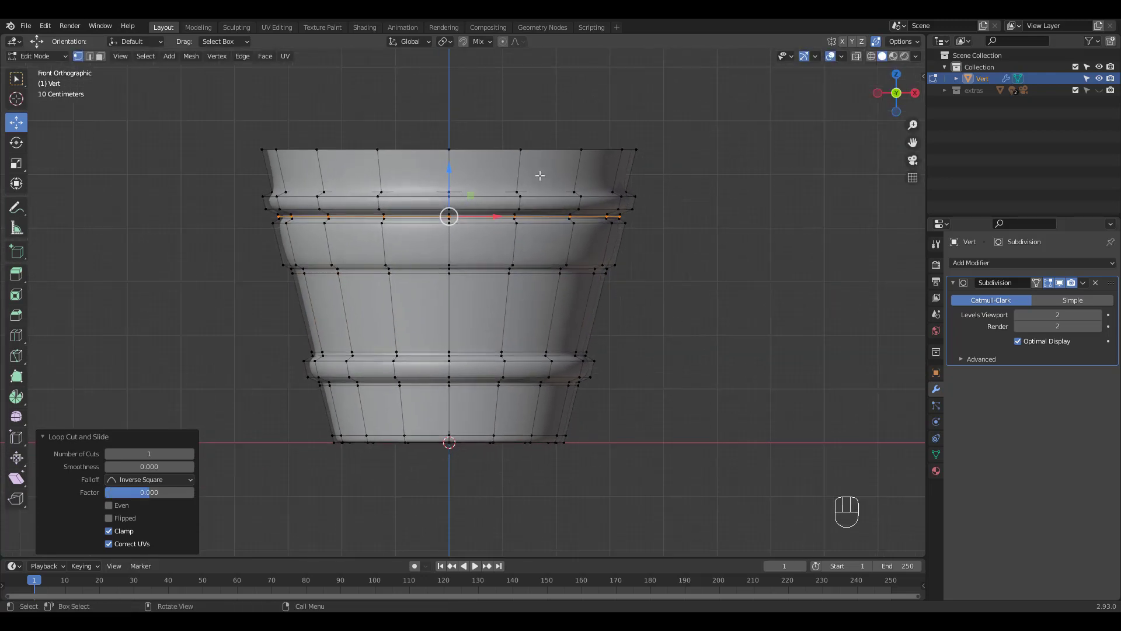
key(ctrl+r)
click(526, 179)
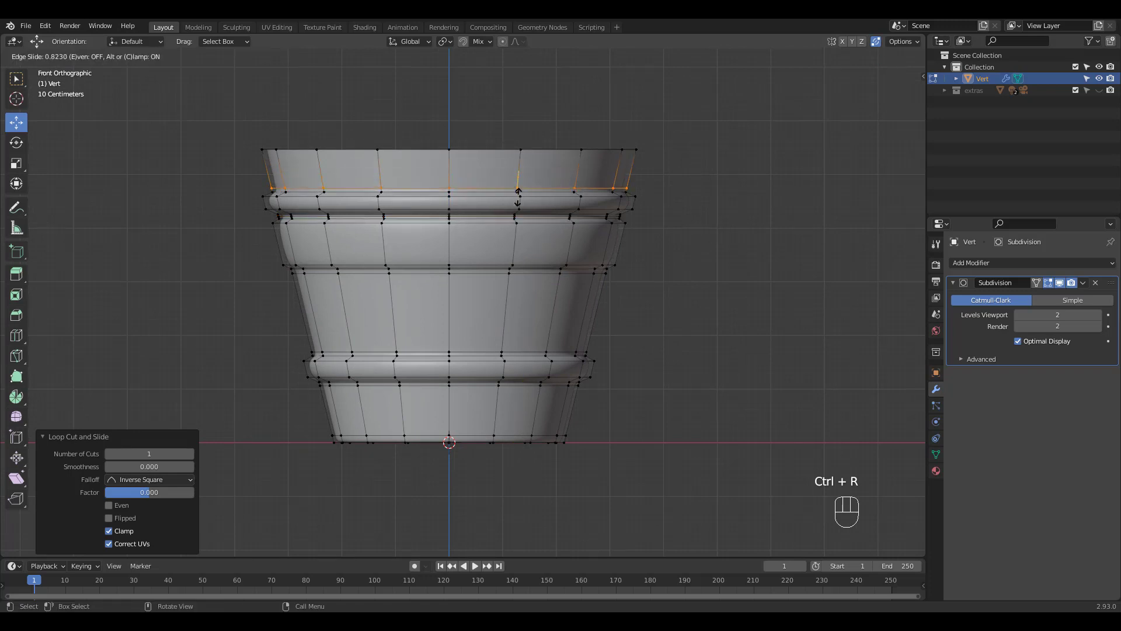
click(517, 194)
Undo a stray vertical loop, add one just below the rim, and leave Edit Mode
key(ctrl+r)
click(530, 263)
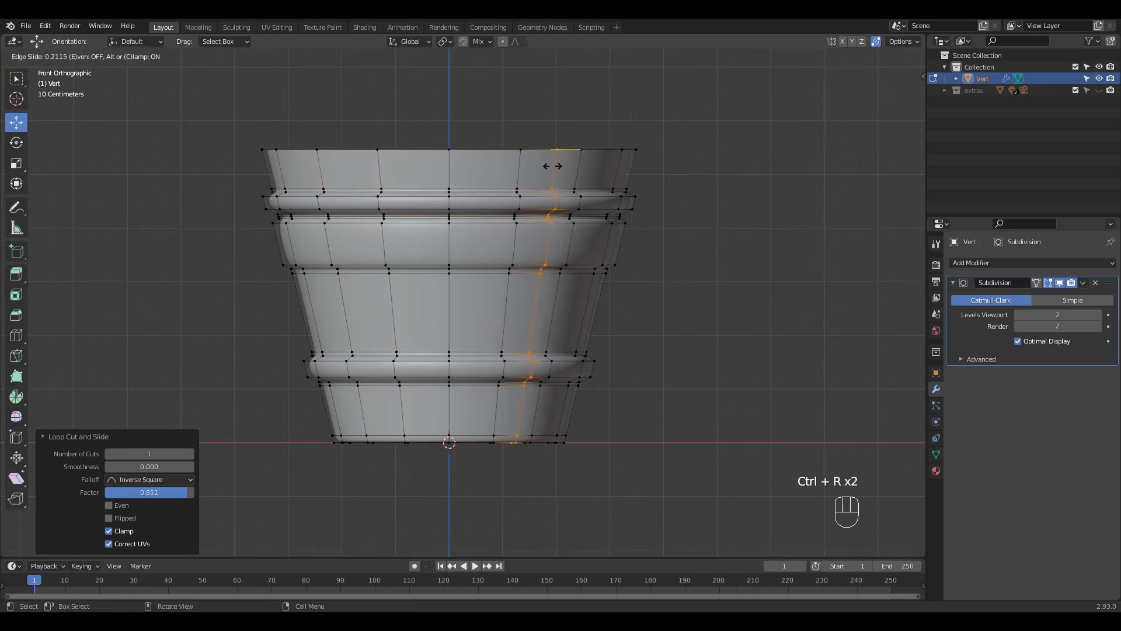
click(552, 166)
key(ctrl+z)
key(ctrl+r)
click(578, 168)
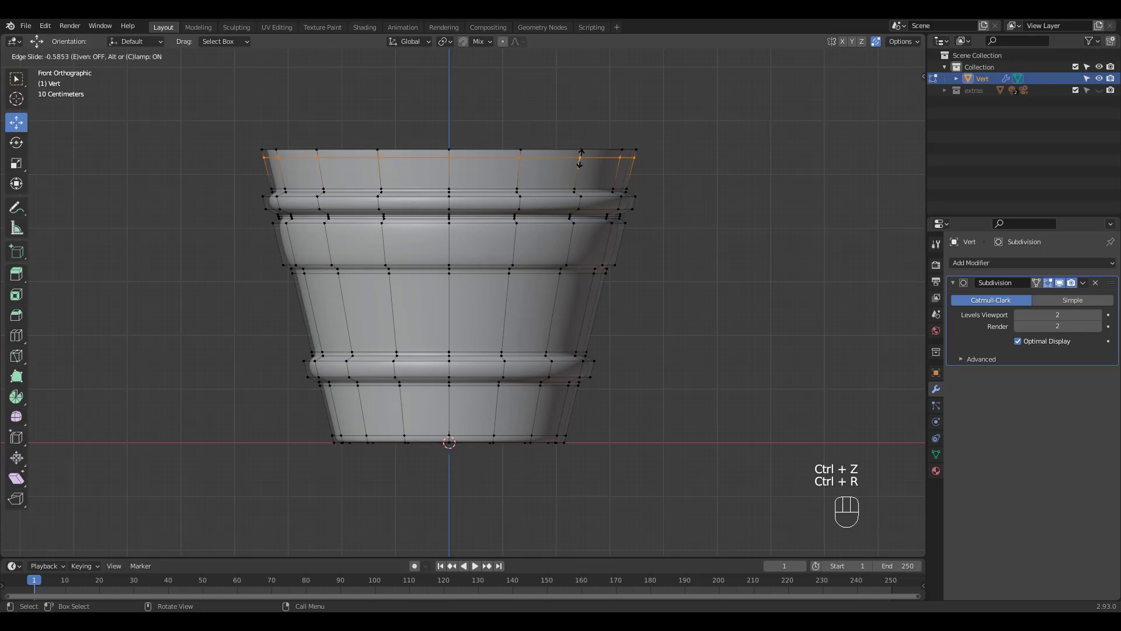
click(578, 160)
scroll(613, 219, down, 3)
shift+middle_drag(736, 237, 693, 230)
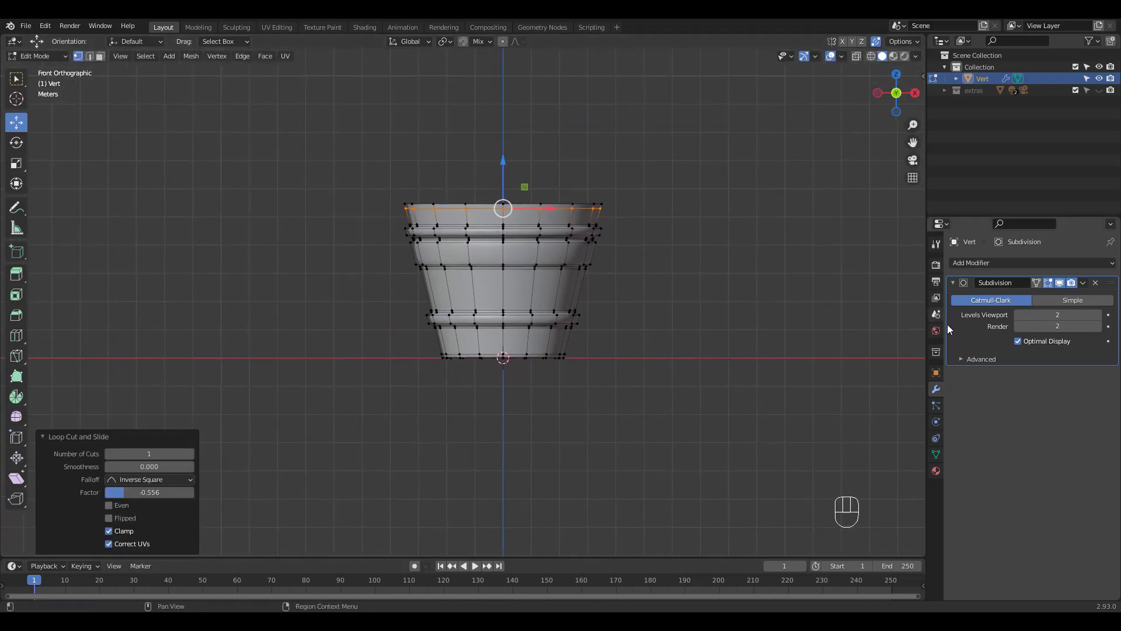
key(Tab)
key(Tab)
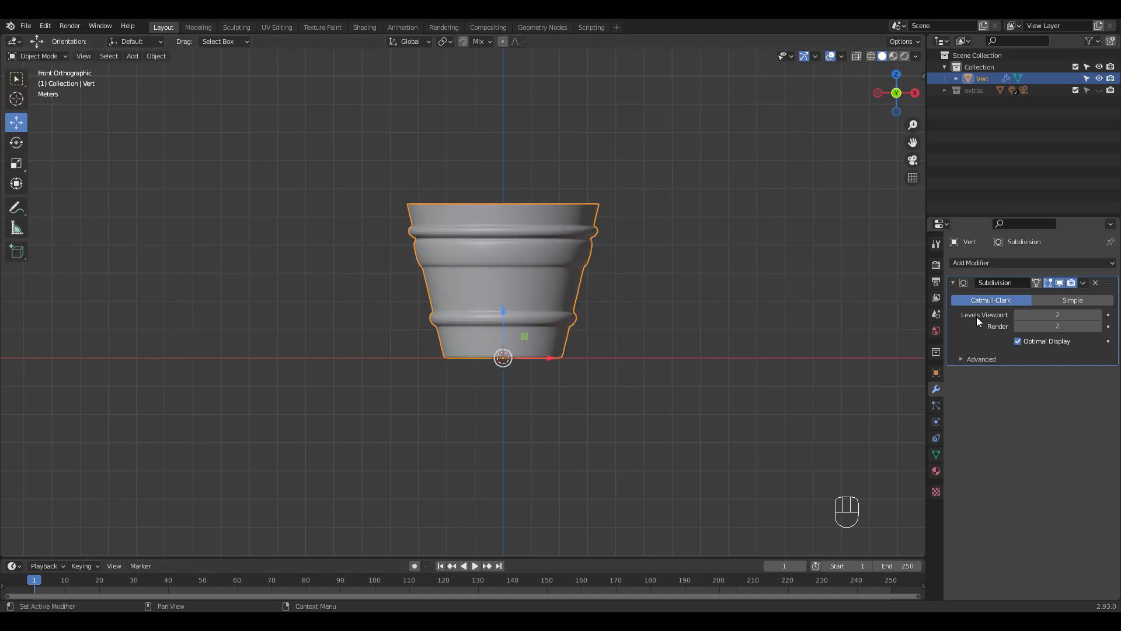
Add a Solidify modifier to the pot and raise its thickness to 0.17 m
click(992, 264)
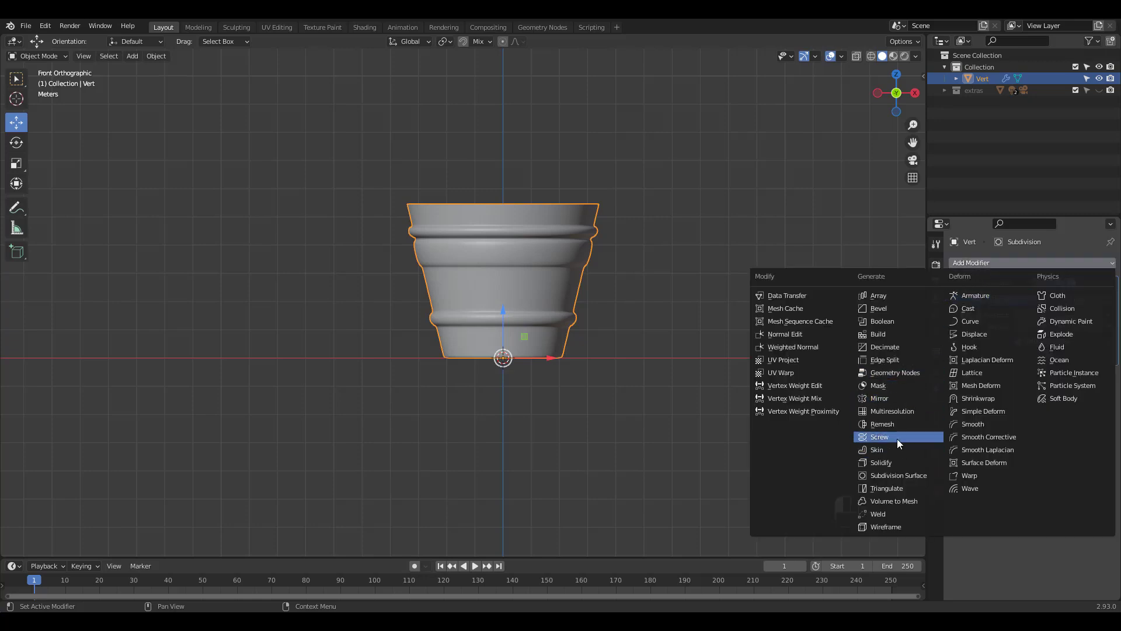
click(889, 462)
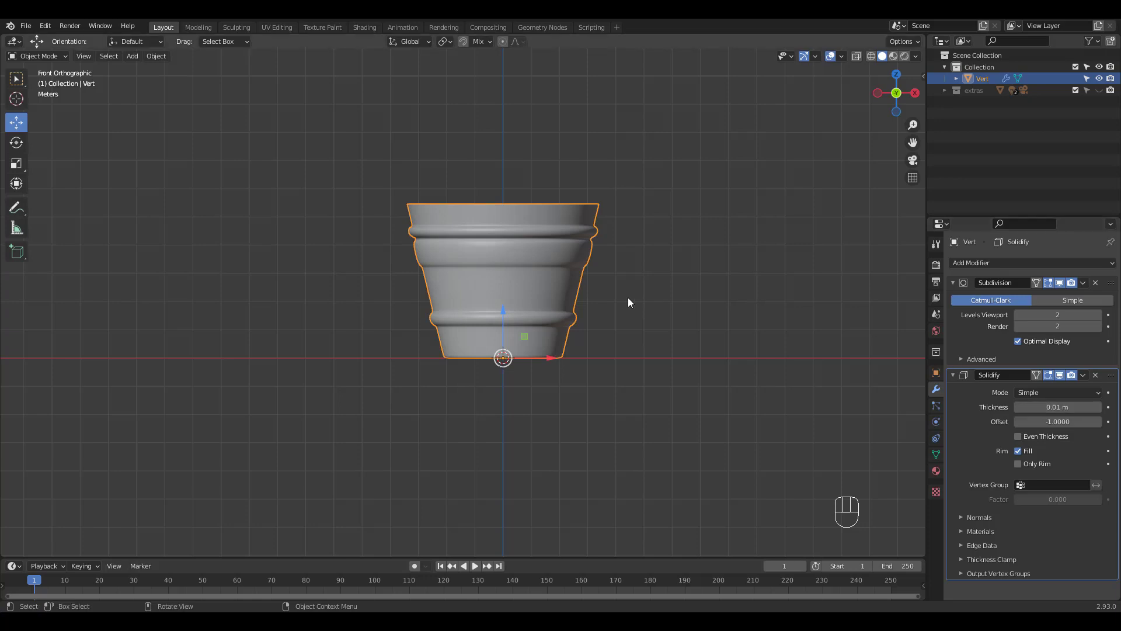
middle_drag(629, 297, 630, 333)
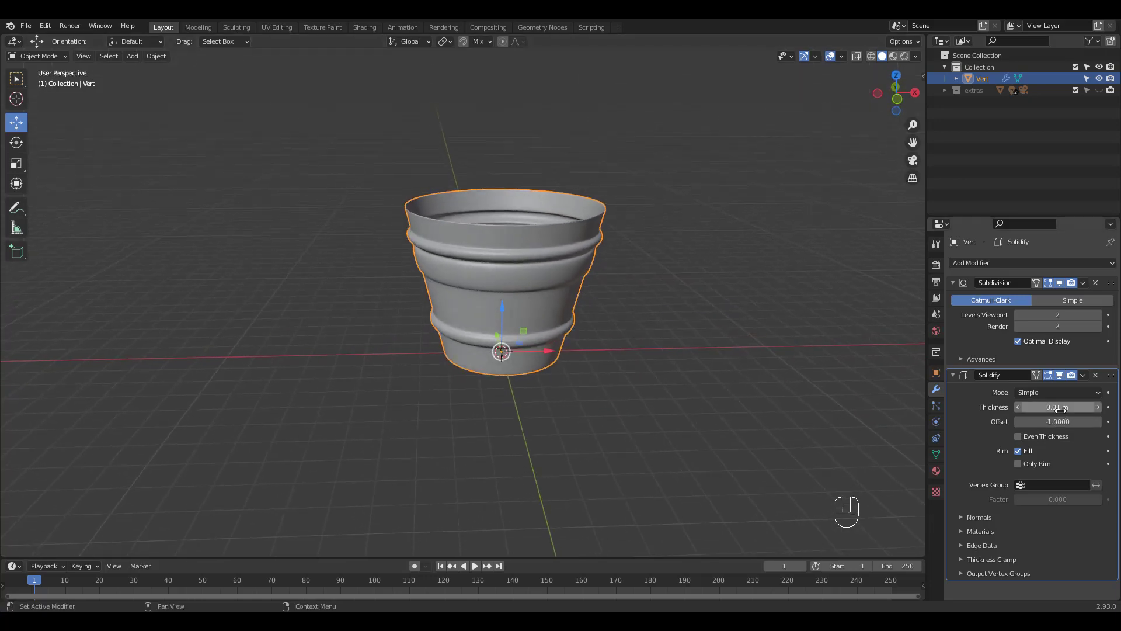
drag(1056, 406, 1076, 406)
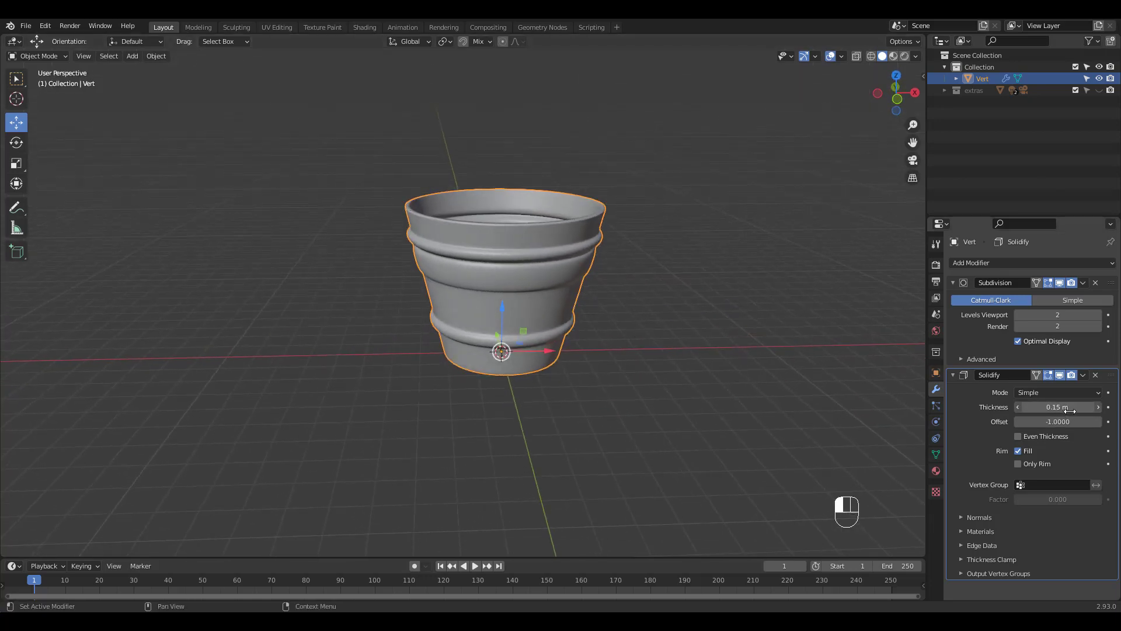
mouse_move(644, 272)
middle_down()
mouse_move(629, 213)
mouse_move(586, 256)
mouse_move(602, 288)
mouse_move(571, 299)
mouse_move(581, 298)
middle_up()
Add a new plane and raise it along Z up to the pot's rim
click(732, 321)
key(shift+a)
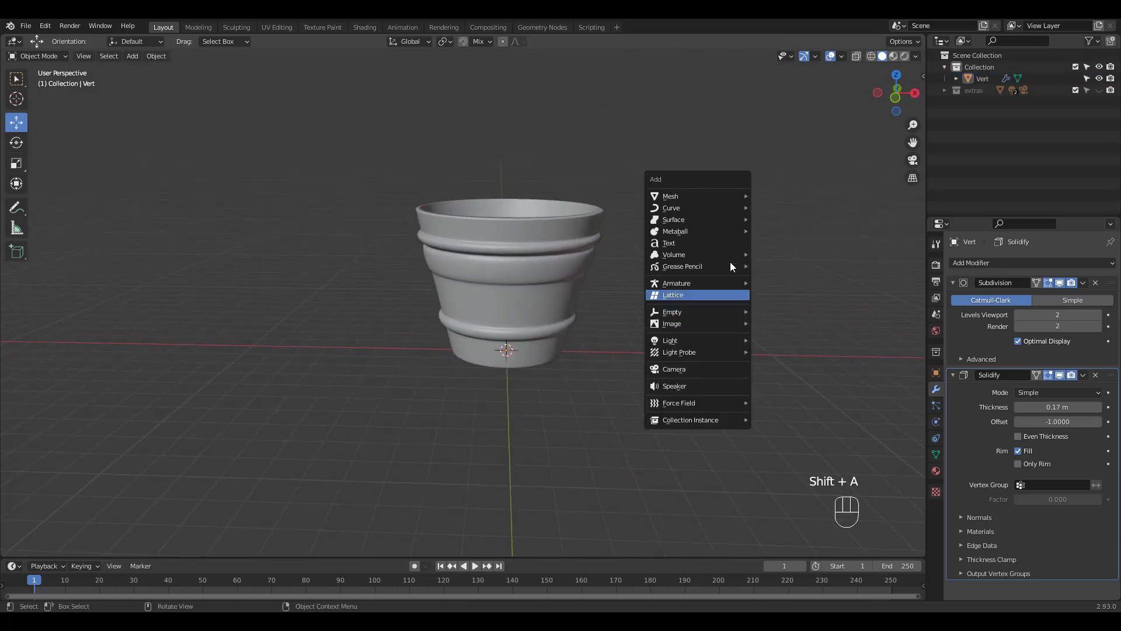
click(781, 199)
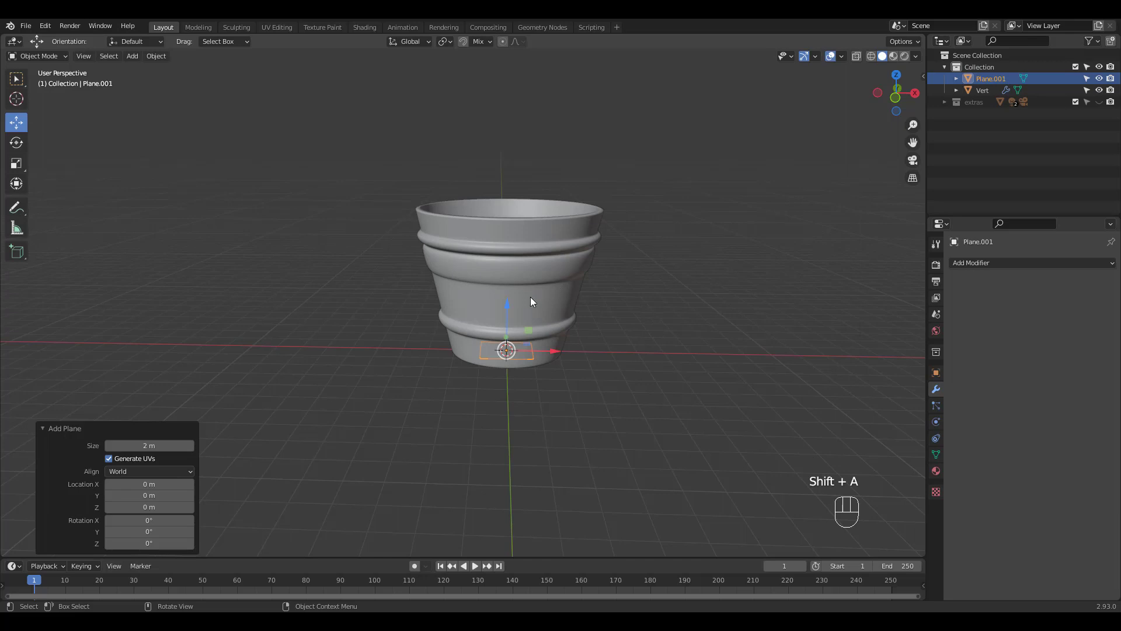
key(g)
key(z)
click(508, 185)
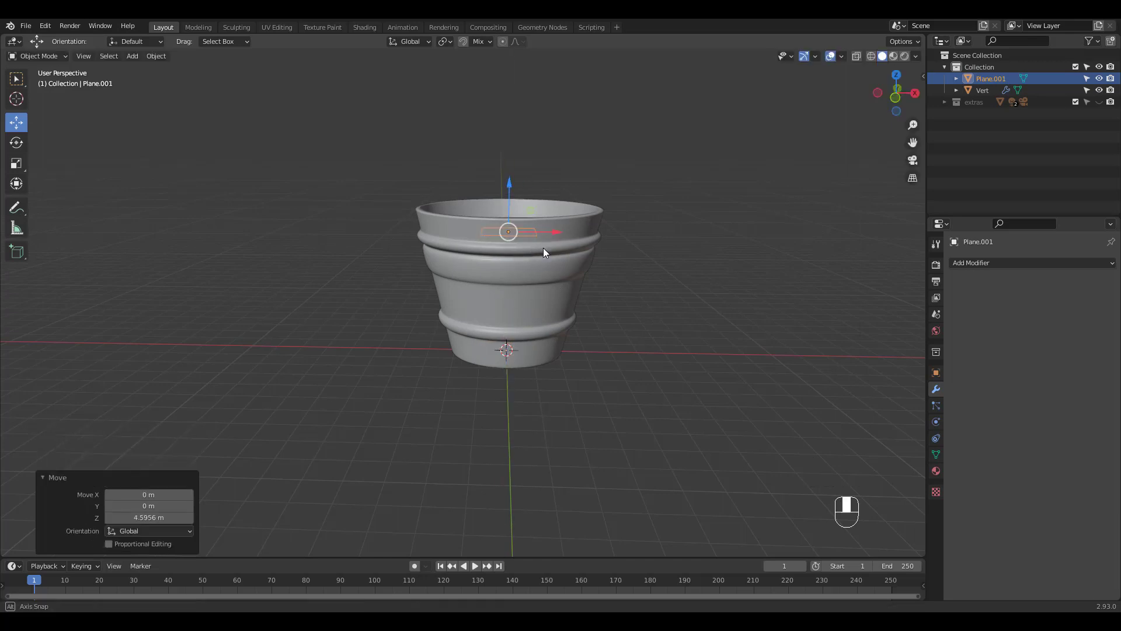
Subdivide the plane at level 3 into a disc and scale it to fill the opening
middle_drag(543, 247, 548, 273)
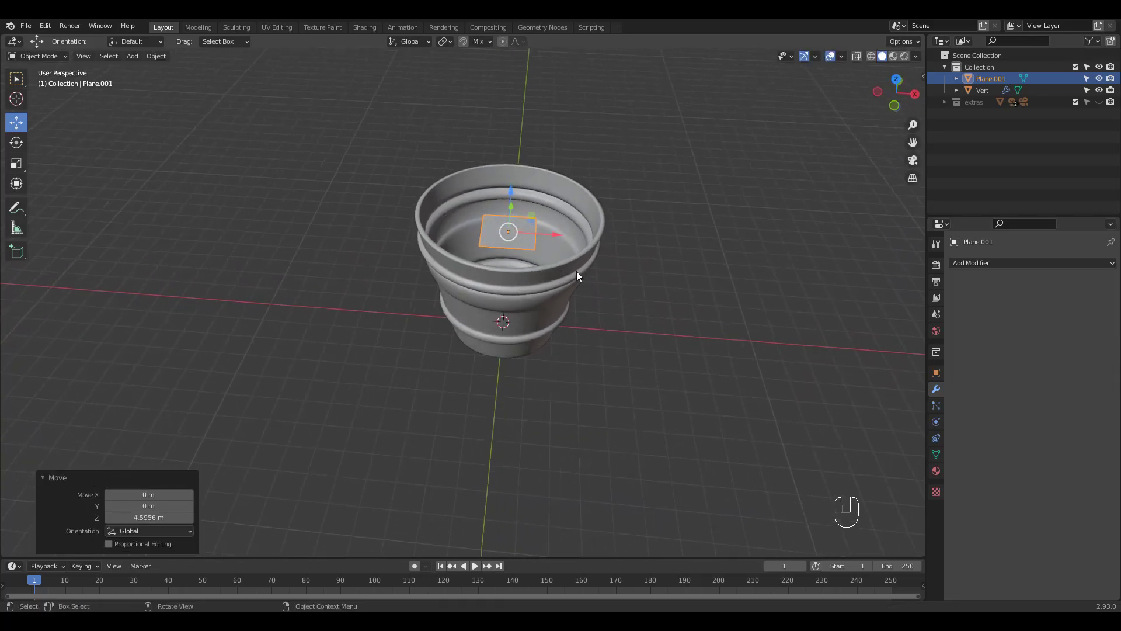
key(ctrl+3)
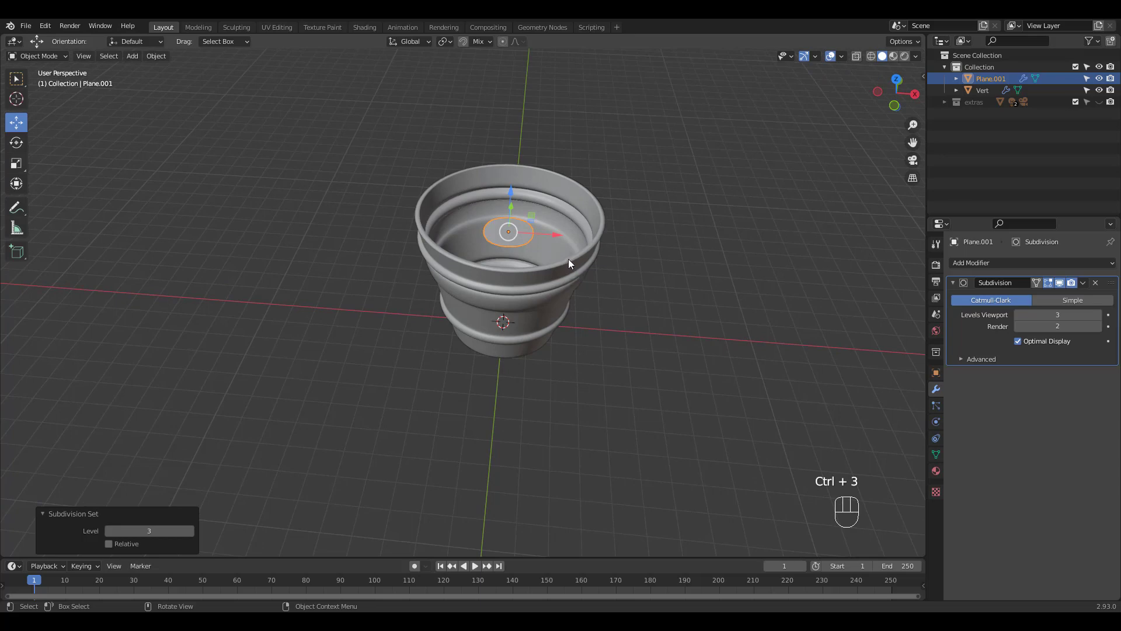
key(Tab)
key(s)
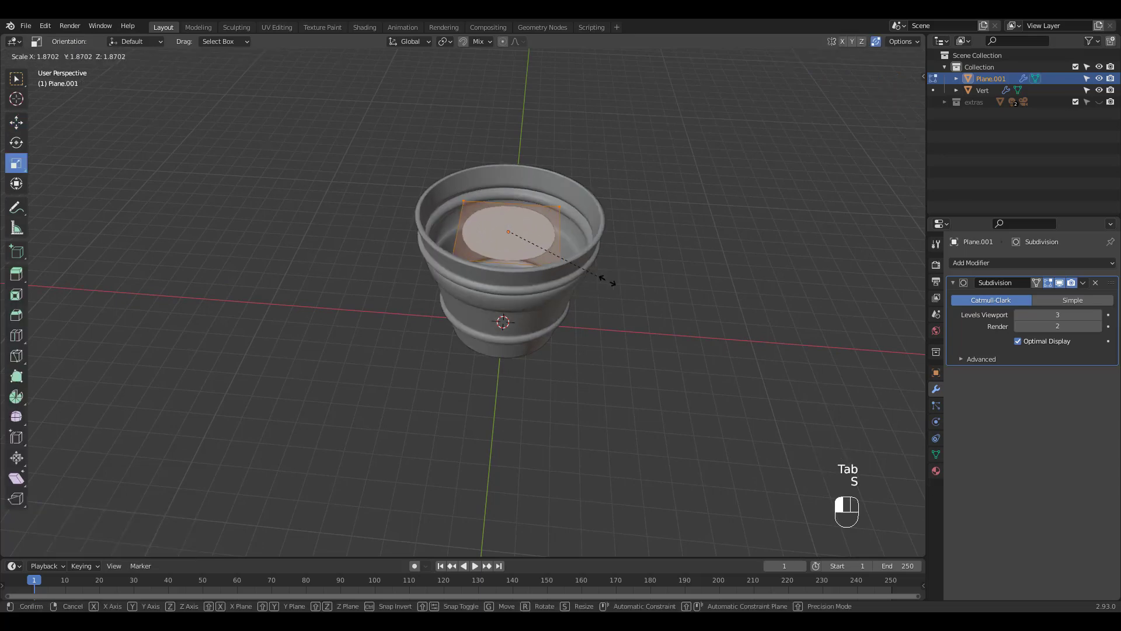
click(683, 297)
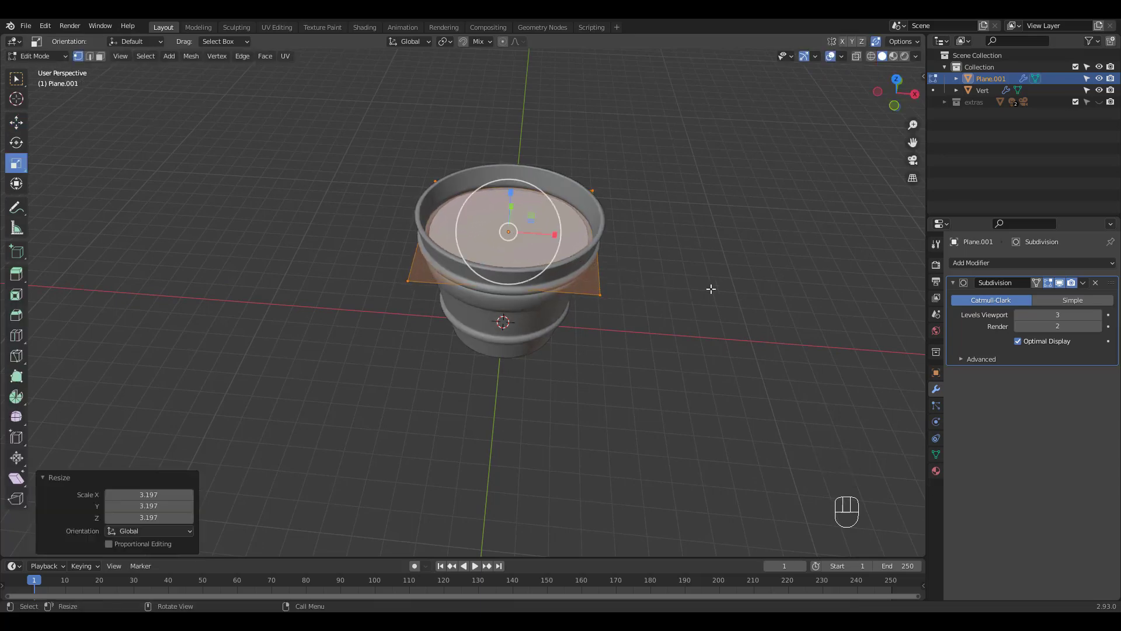
key(Tab)
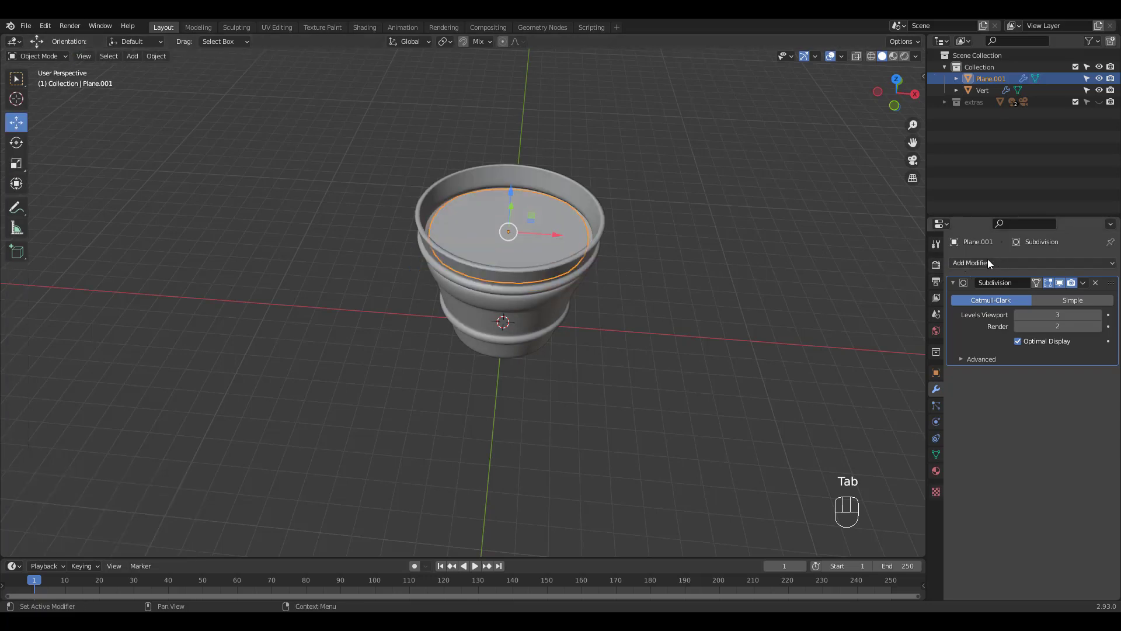
Add a Displace modifier to the soil disc driven by a new Clouds texture
click(987, 262)
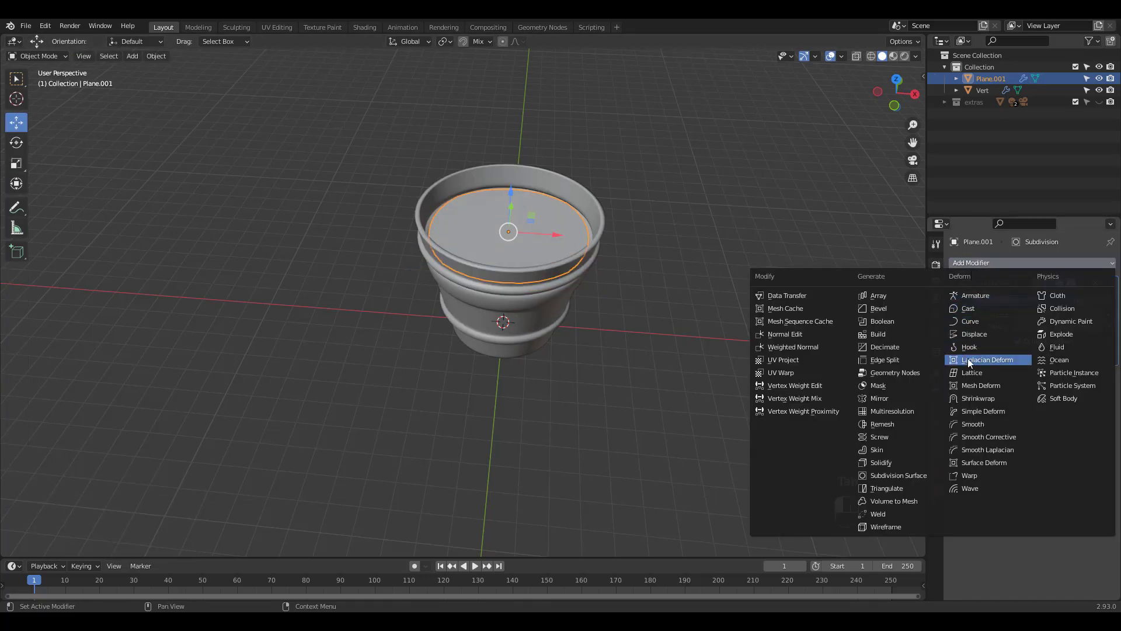
click(973, 334)
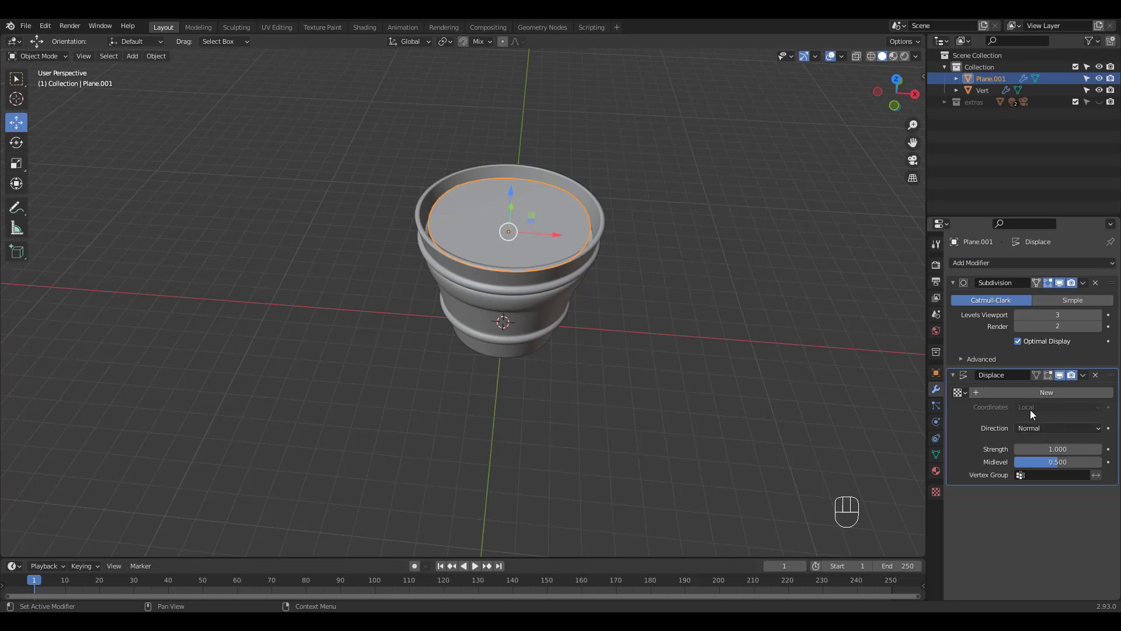
click(1031, 392)
click(936, 491)
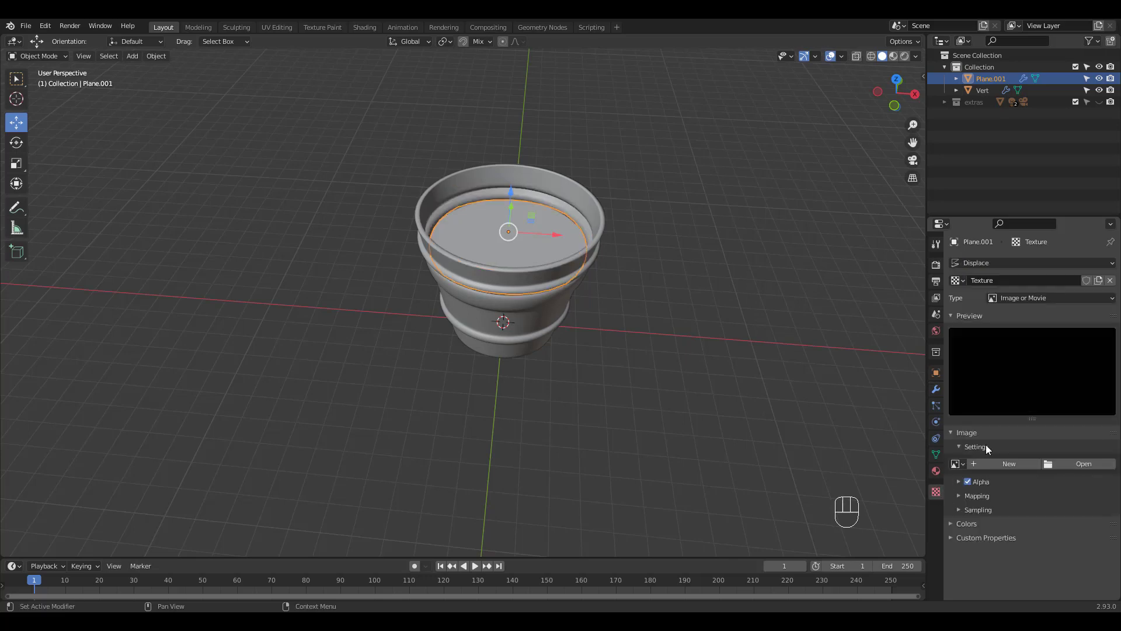
click(1042, 298)
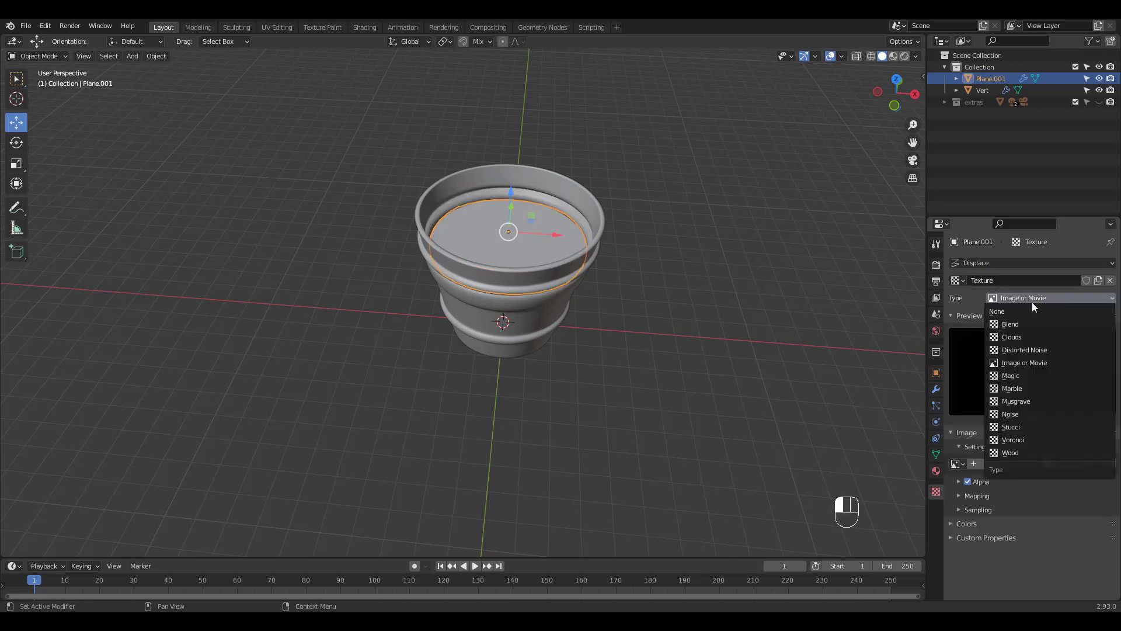
click(1014, 337)
Set the soil disc to Shade Smooth
right_click(489, 224)
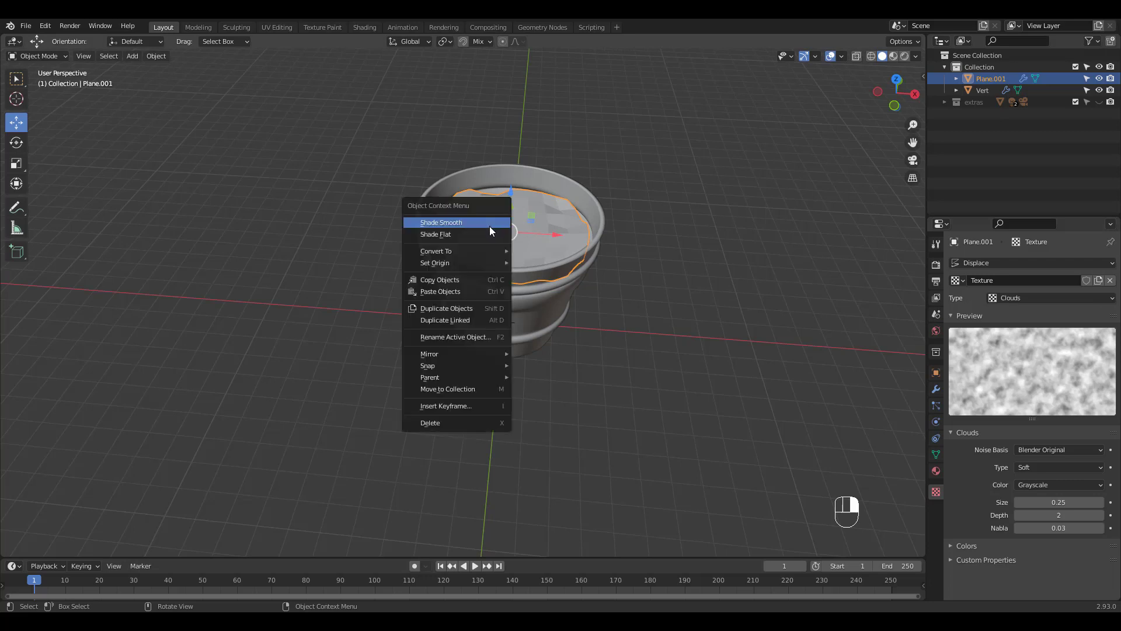
click(440, 222)
right_click(488, 224)
click(440, 219)
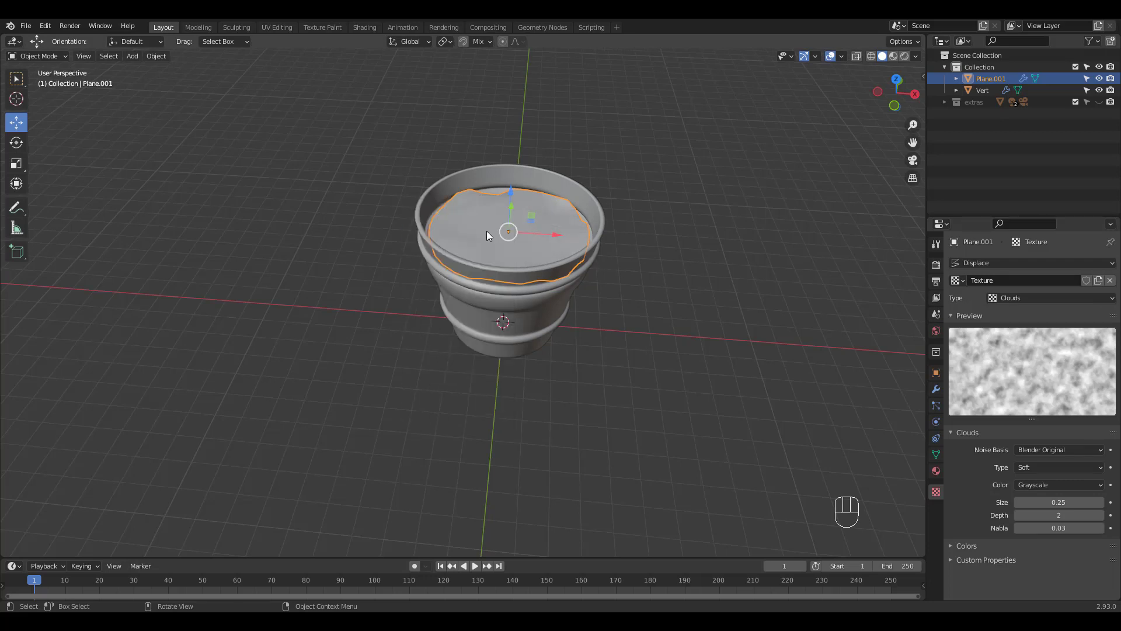
Tune the displacement strength, ending at 0.800
click(936, 389)
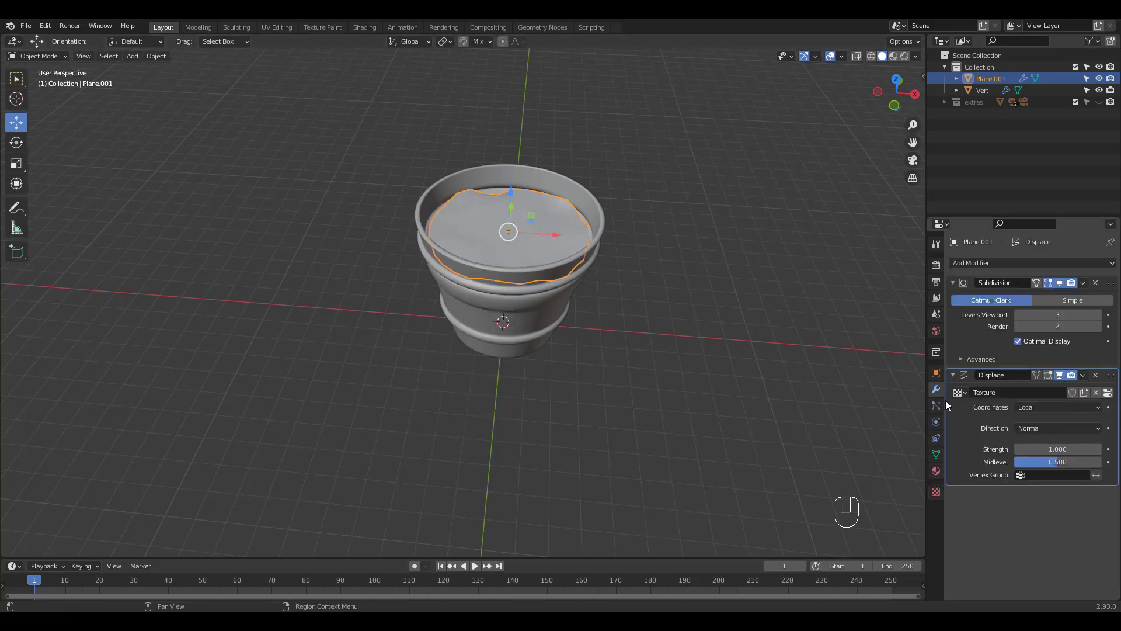
drag(1058, 448, 1048, 448)
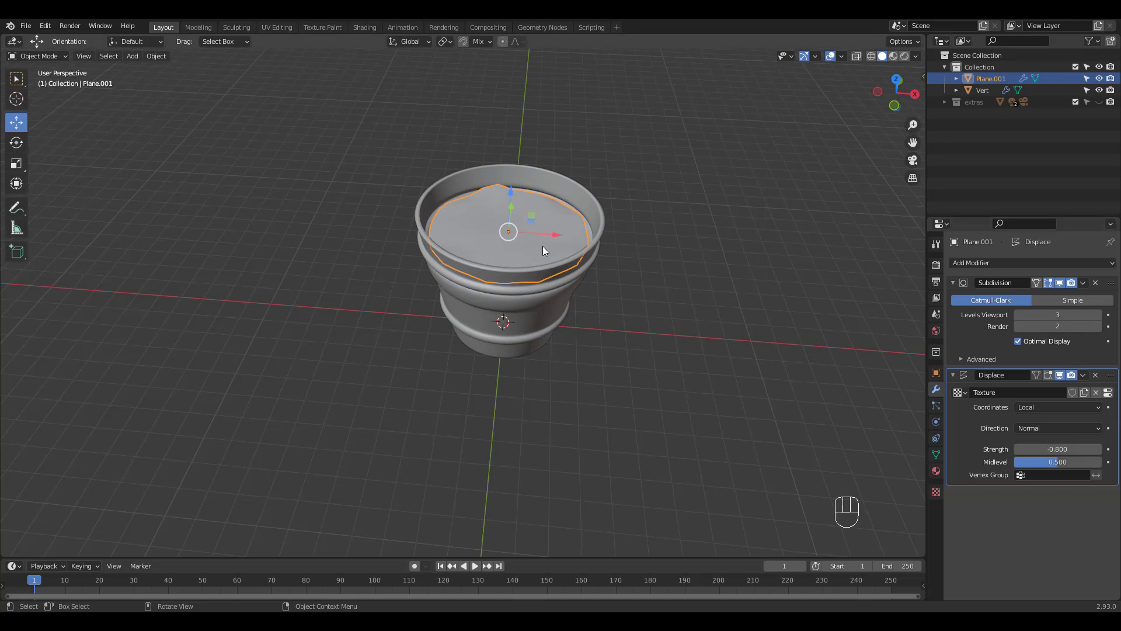
middle_drag(553, 245, 578, 263)
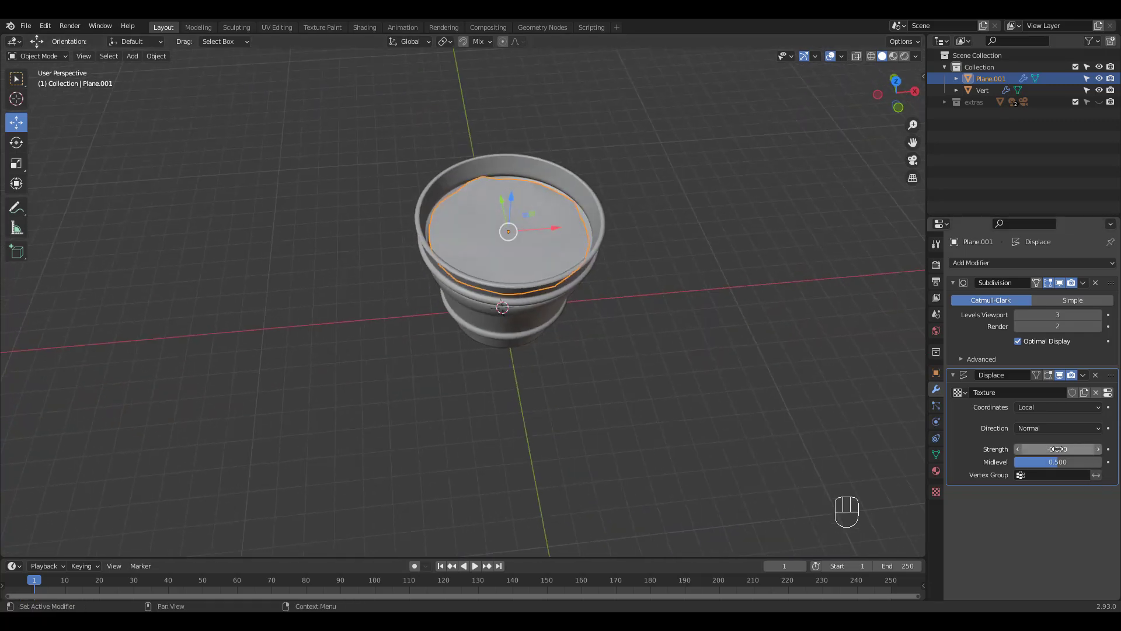
drag(1056, 448, 1077, 448)
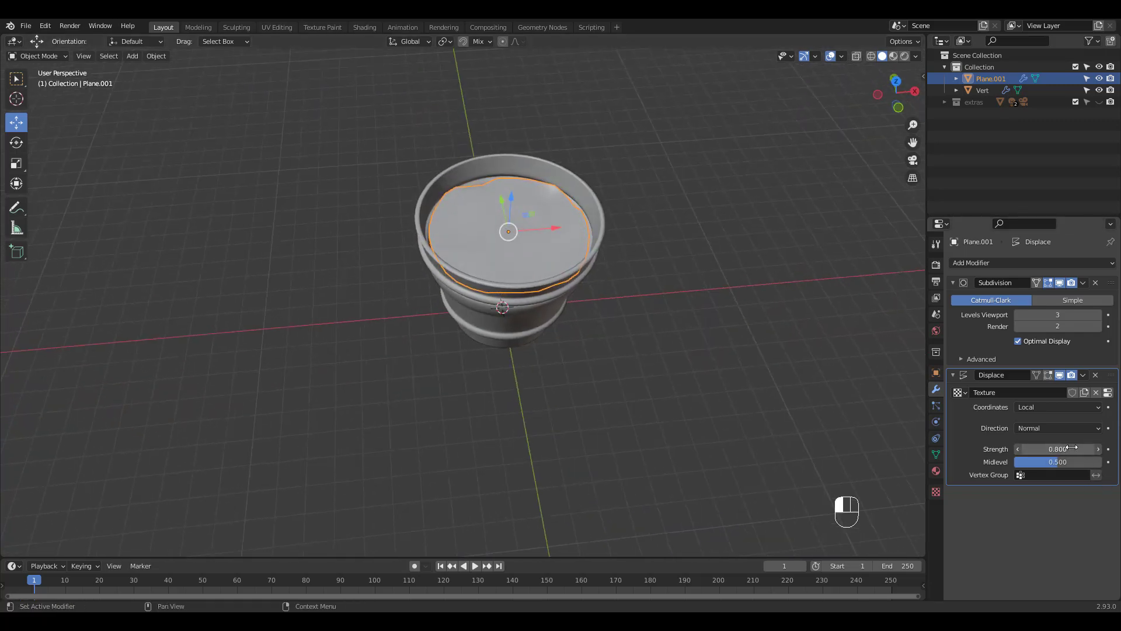
mouse_move(595, 222)
middle_down()
mouse_move(586, 215)
mouse_move(597, 248)
mouse_move(638, 260)
mouse_move(622, 288)
mouse_move(616, 233)
mouse_move(636, 233)
middle_up()
Check in Preferences > Add-ons that Import Images as Planes is enabled, then close it
key(shift+a)
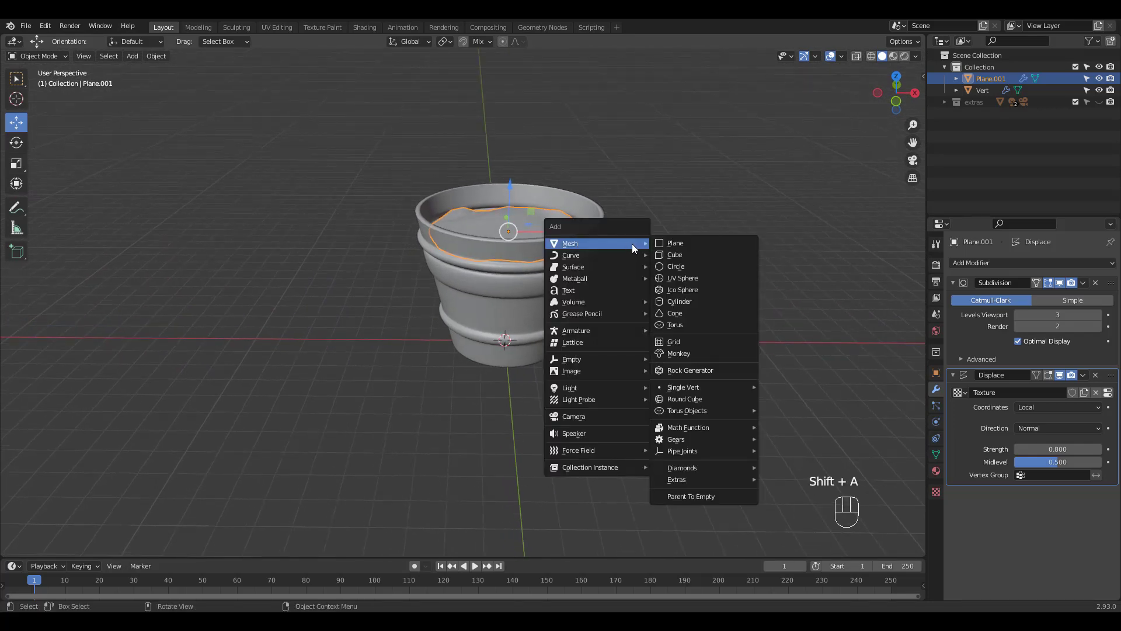
click(44, 25)
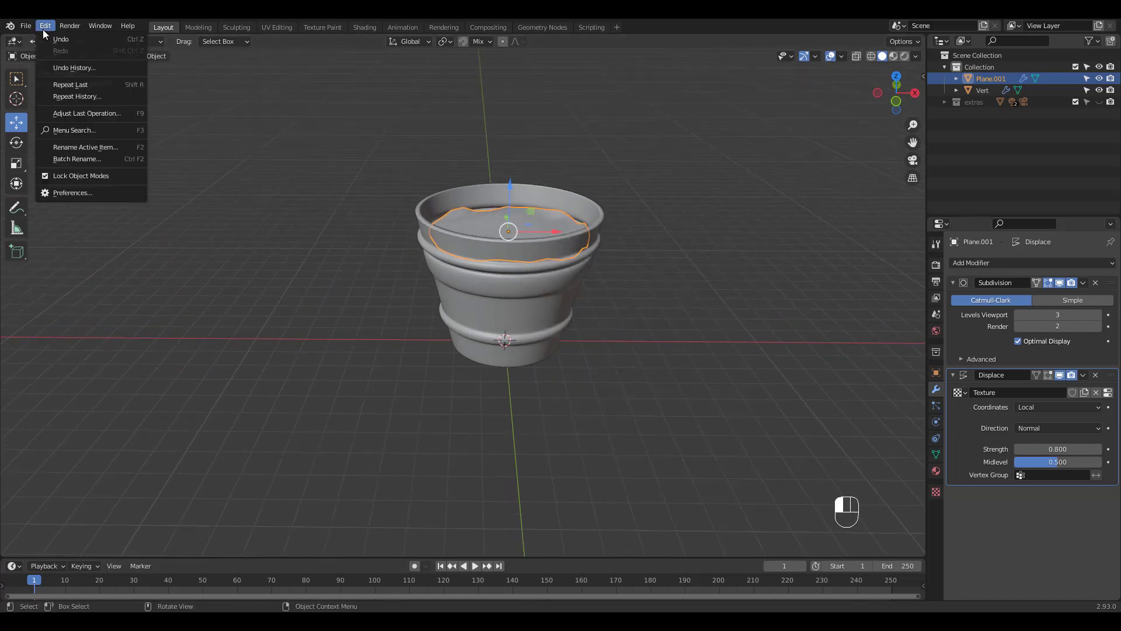
click(73, 187)
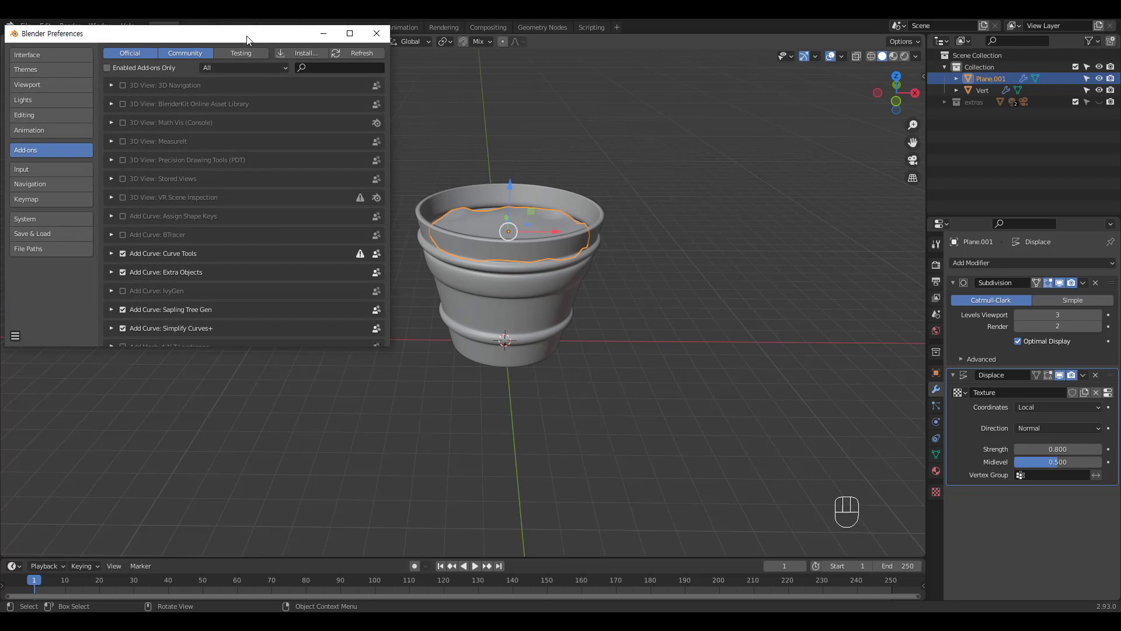
drag(315, 37, 530, 97)
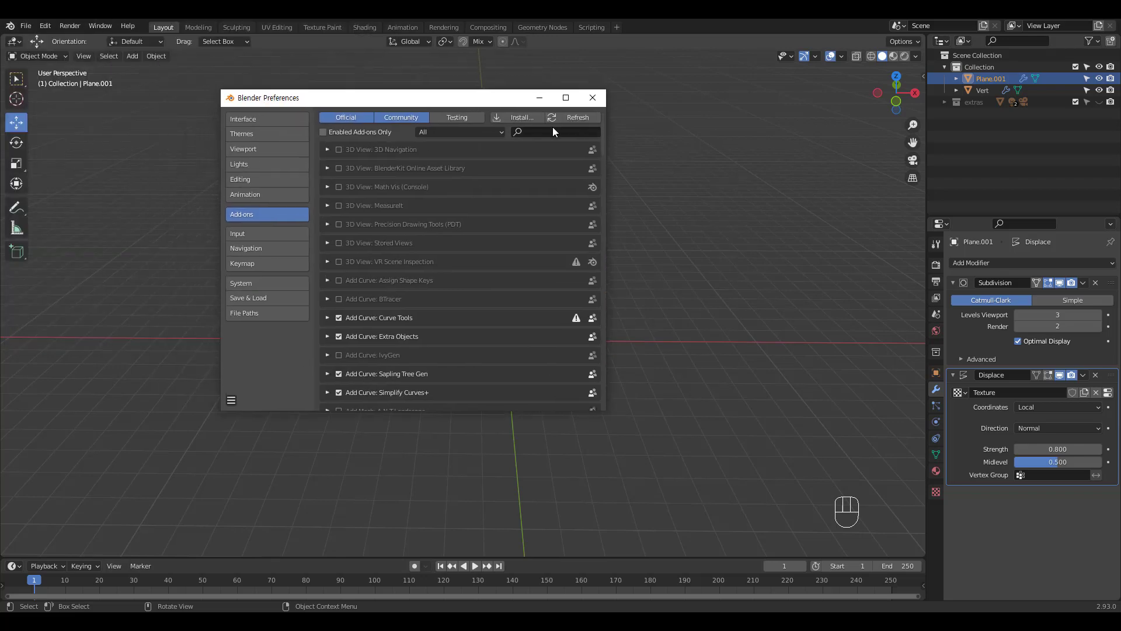
text(image)
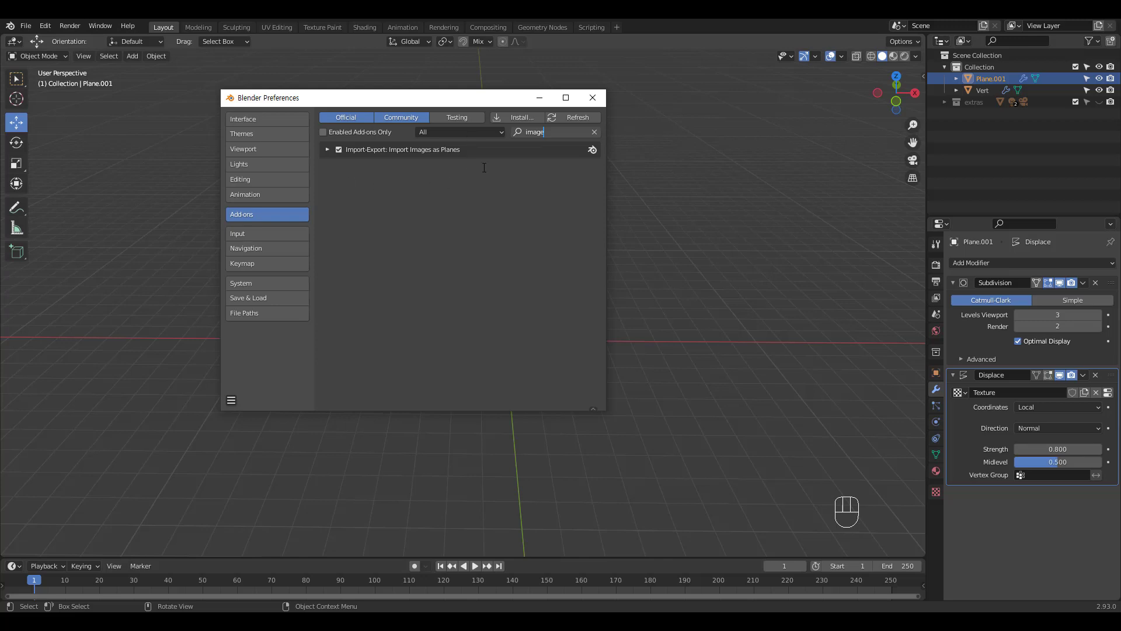
click(595, 99)
Import leaf.png as an image plane via Images as Planes
key(shift+a)
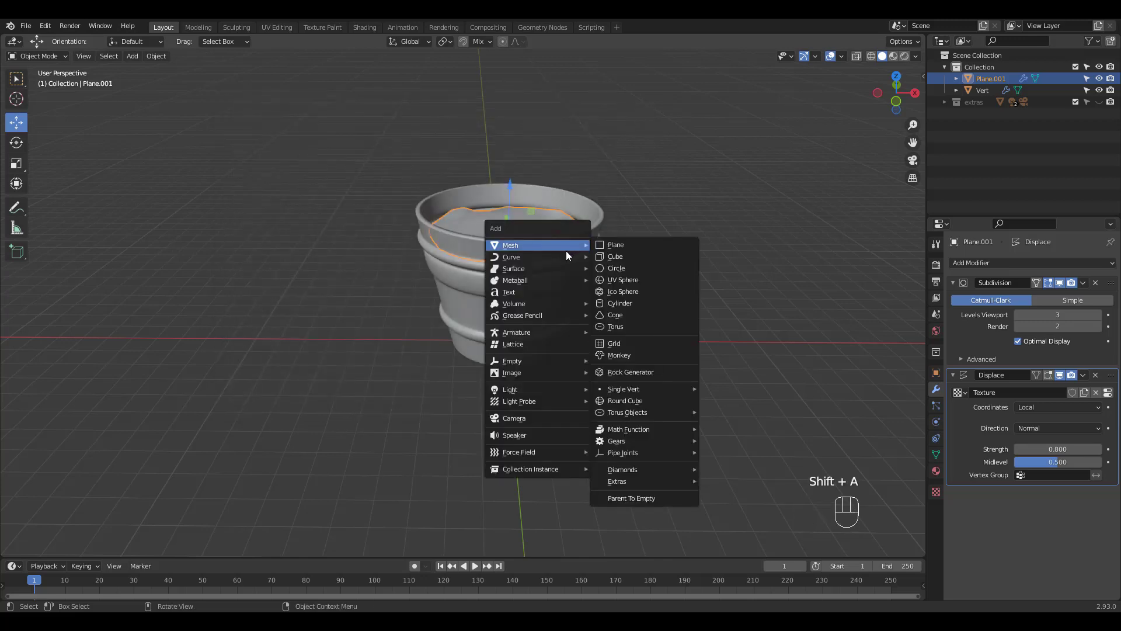
mouse_move(512, 373)
click(639, 399)
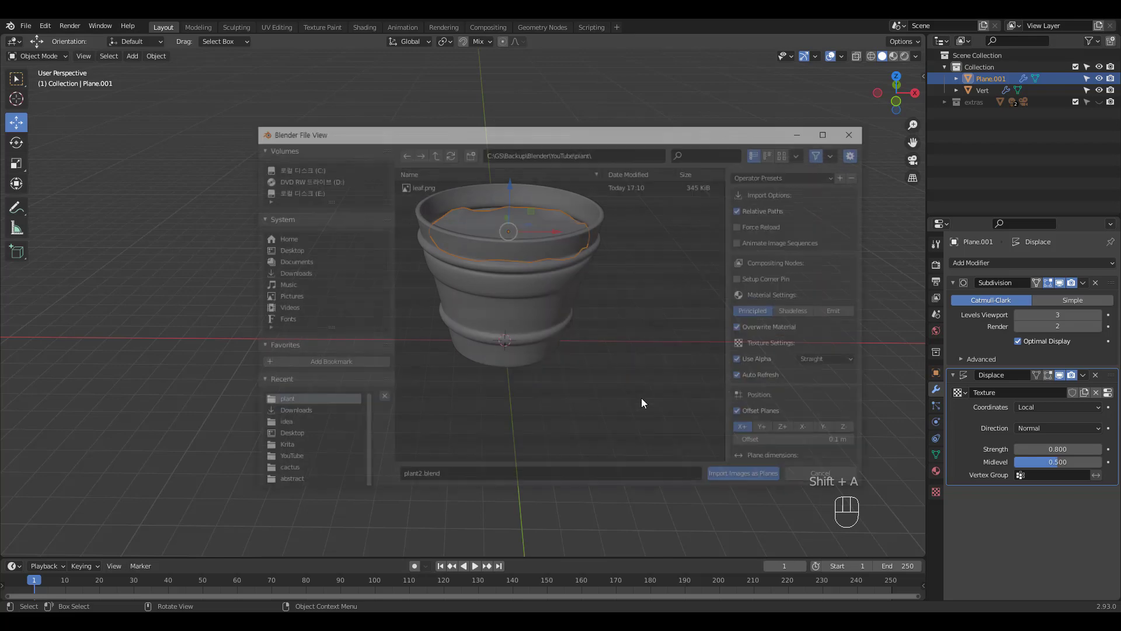
click(414, 189)
click(747, 477)
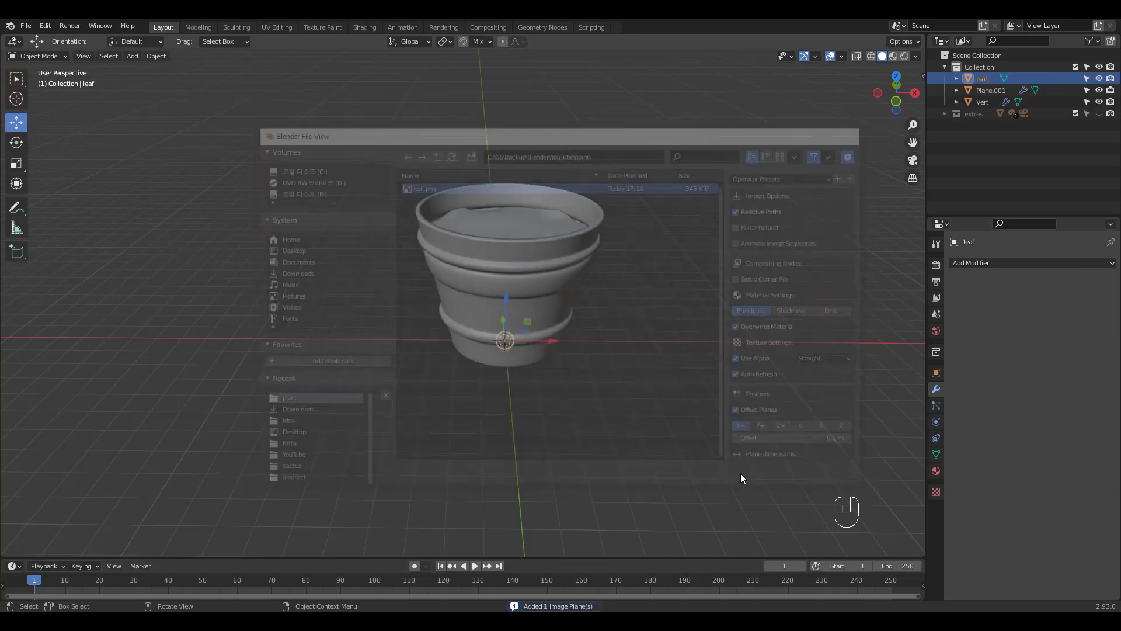
Raise the leaf plane along Z onto the soil and switch to Material Preview shading
key(g)
key(z)
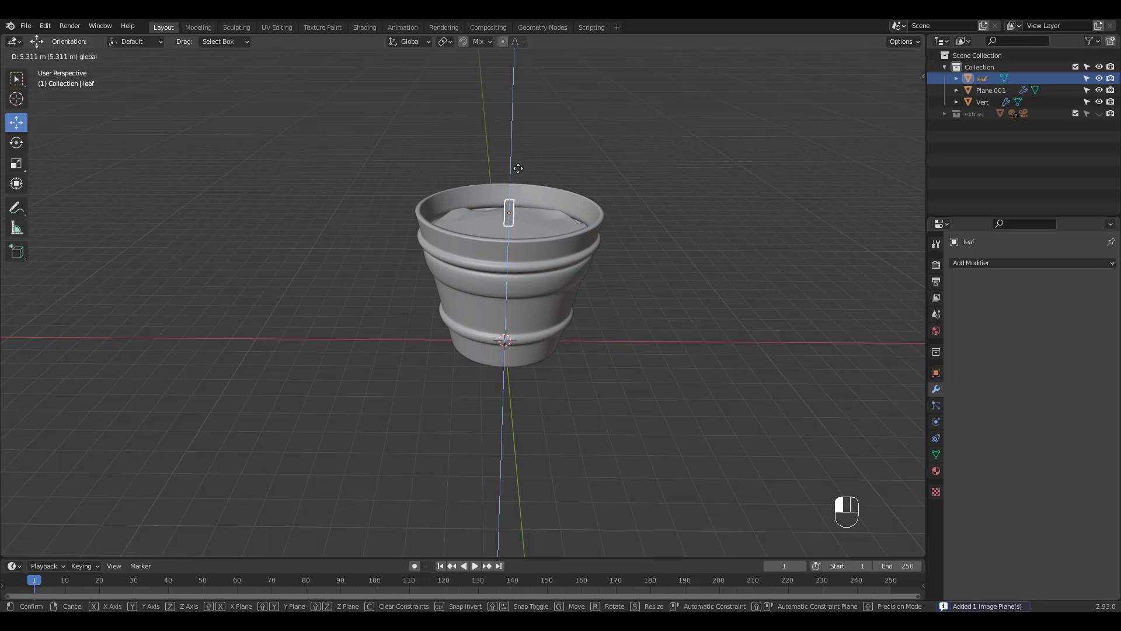
click(517, 168)
scroll(589, 201, up, 4)
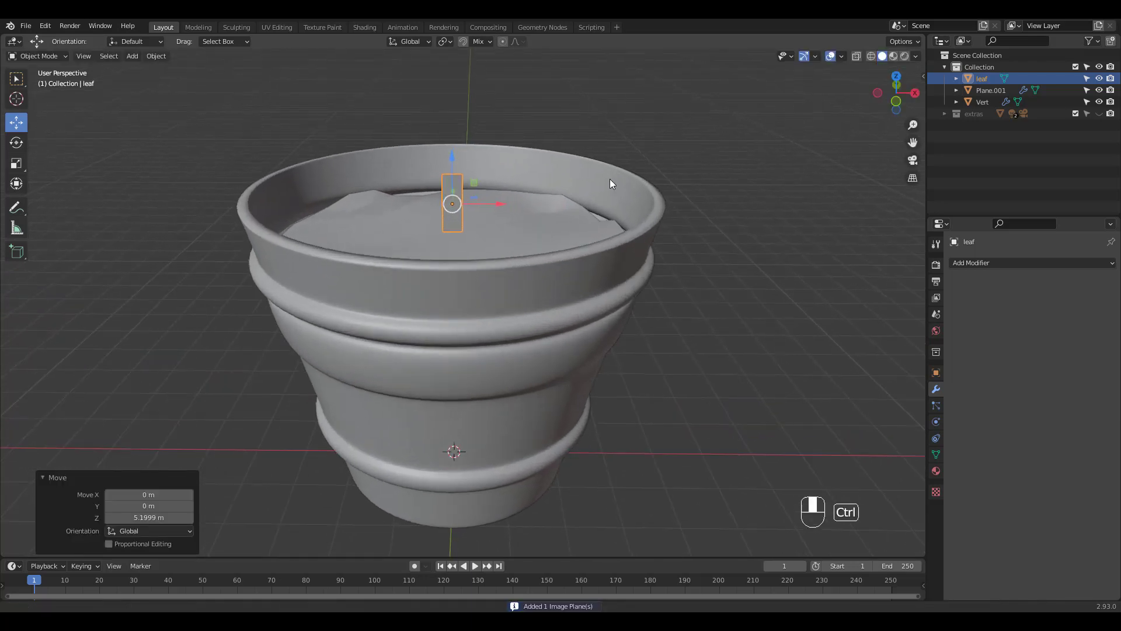
click(882, 56)
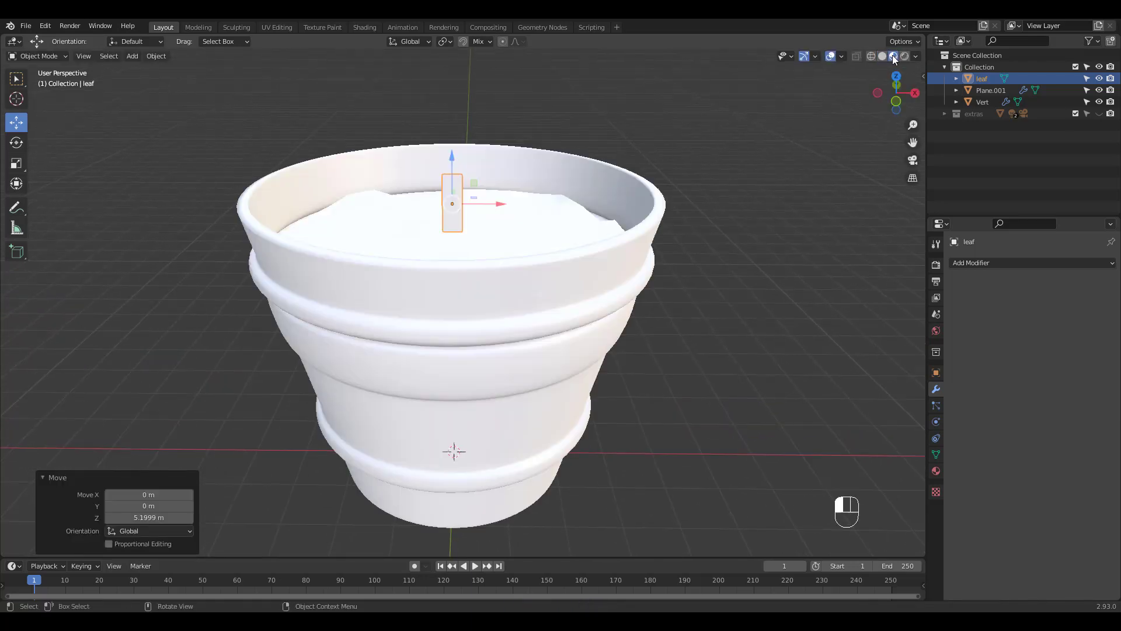
Subdivide the leaf plane, snap the 3D cursor to its bottom vertex and pivot about it
key(Tab)
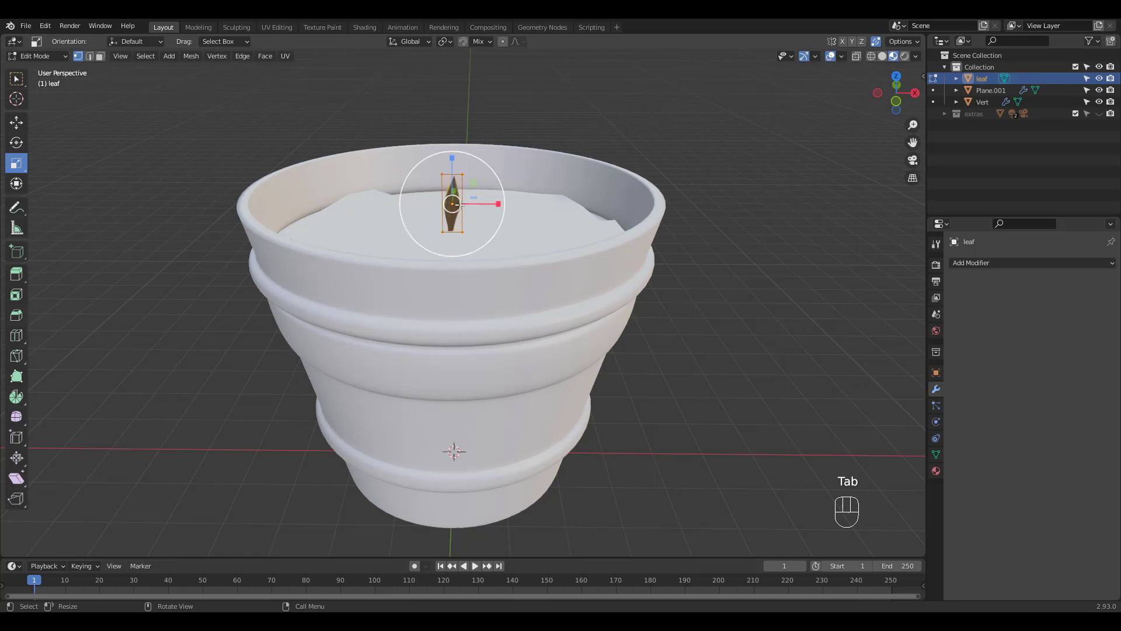
right_click(460, 237)
click(449, 196)
click(459, 236)
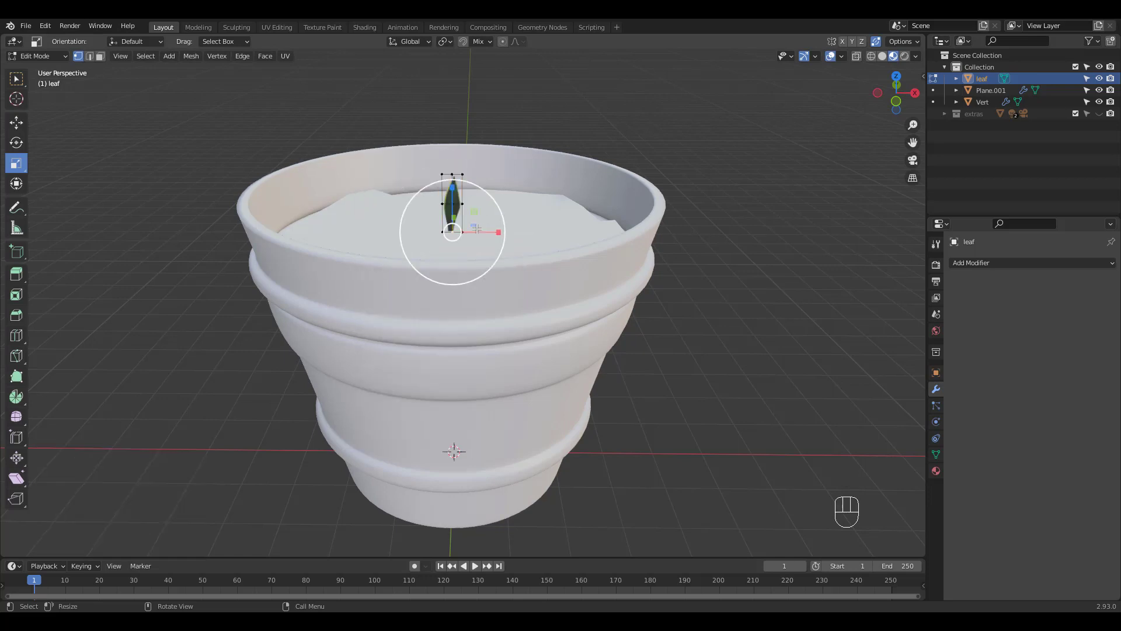
key(shift+s)
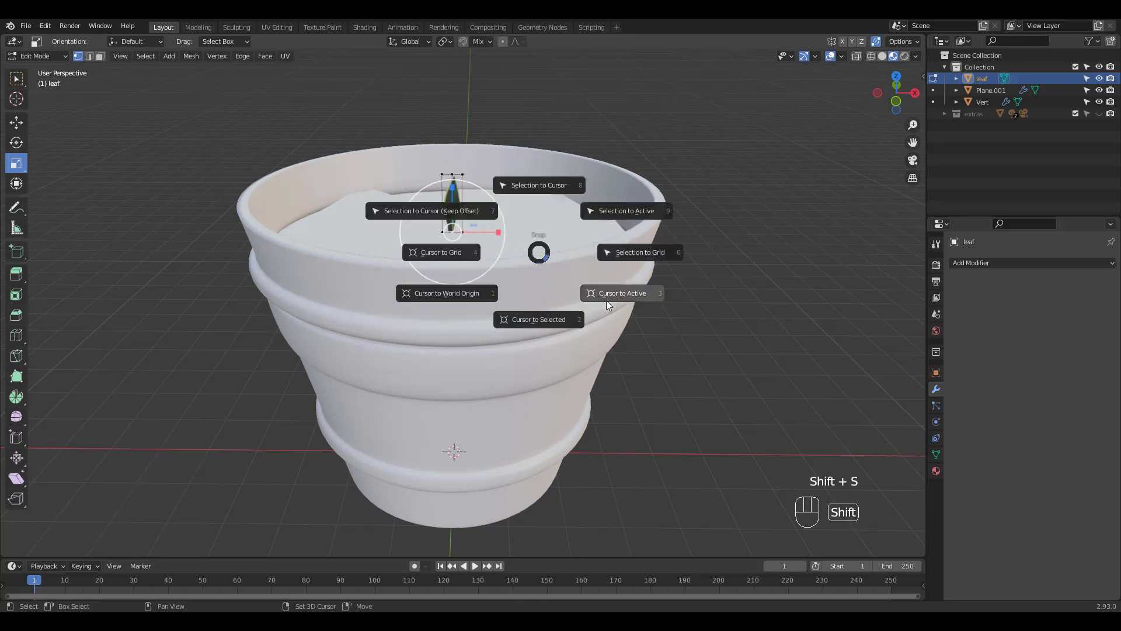
click(537, 319)
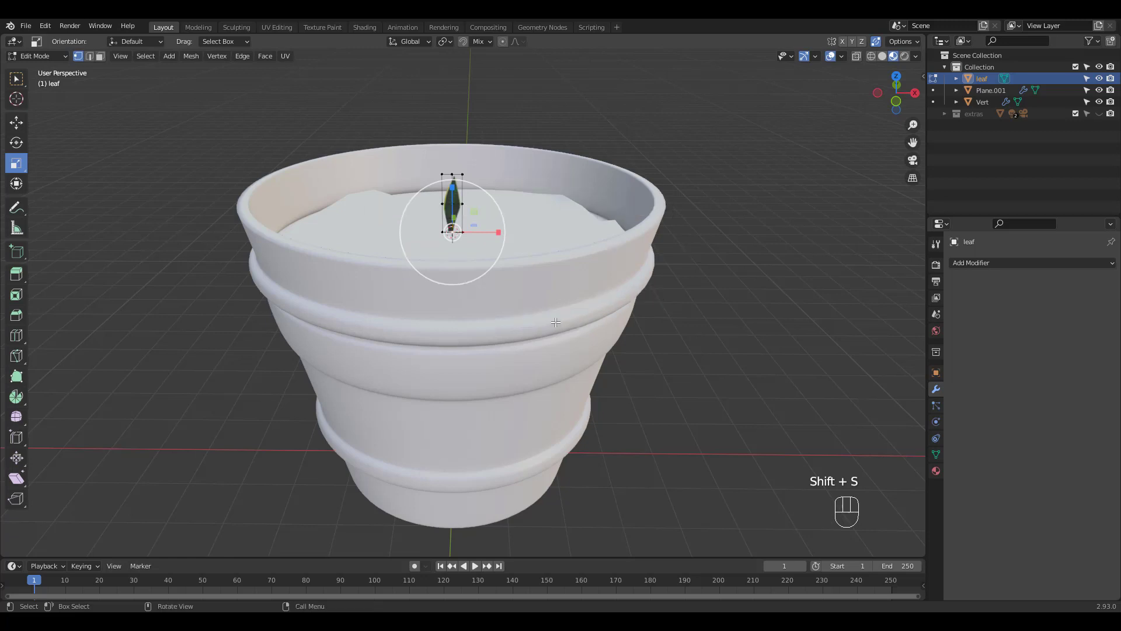
key(shift+s)
click(642, 320)
Scale the leaf up from its base, undoing a first mis-sized attempt
mouse_move(516, 263)
ctrl+middle_down()
mouse_move(526, 246)
mouse_move(540, 271)
ctrl+middle_up()
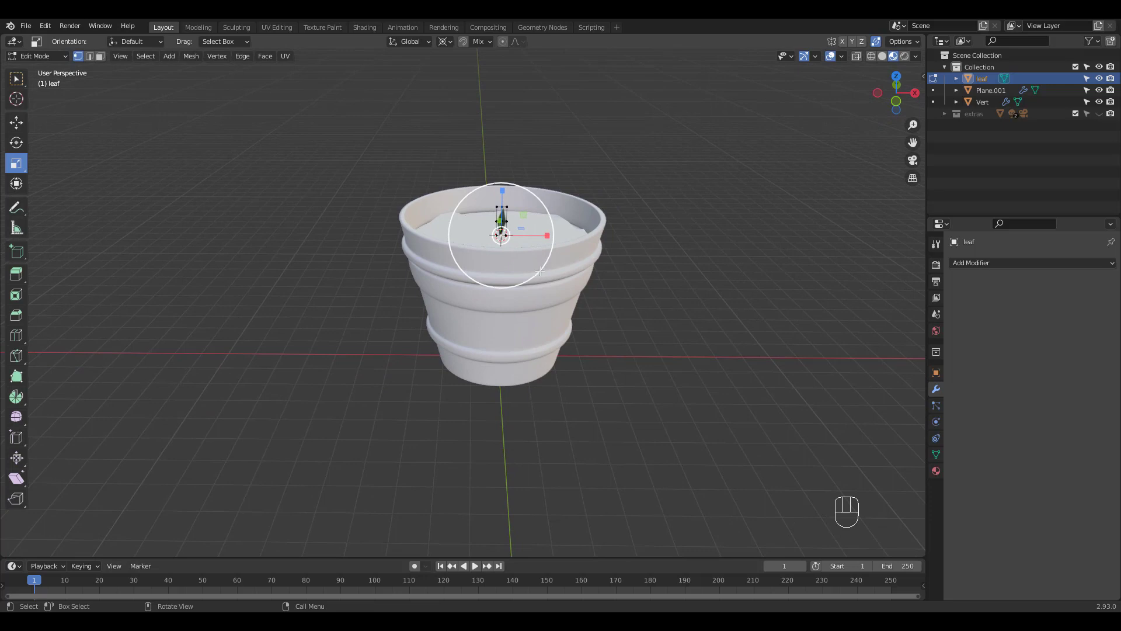
key(s)
click(610, 285)
key(ctrl+z)
drag(543, 276, 853, 339)
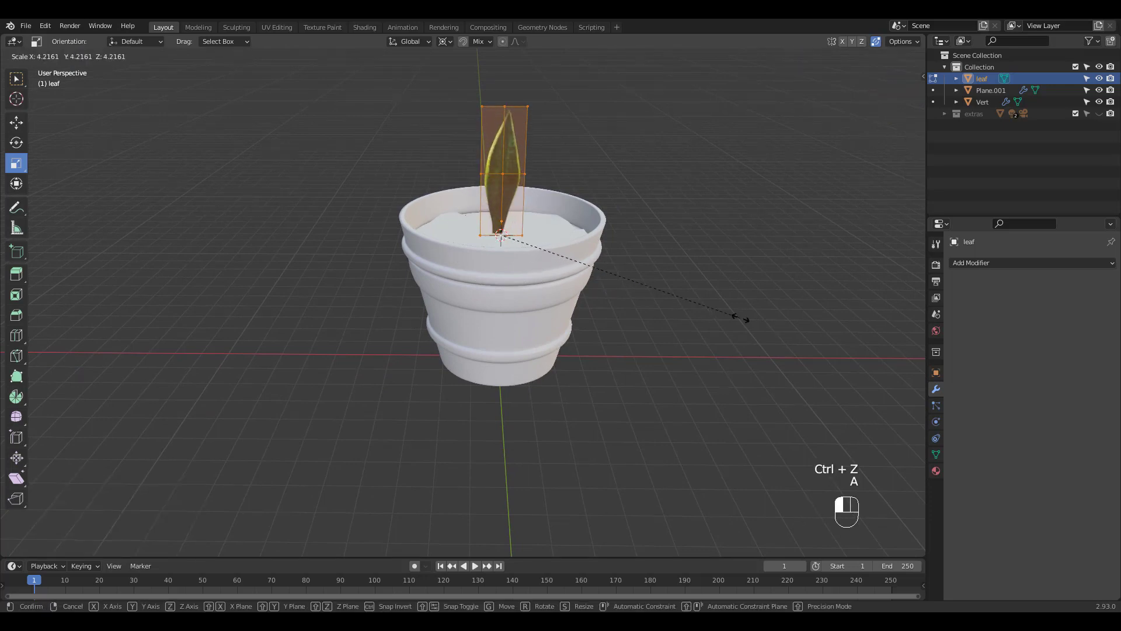
Confirm the roughly sixfold enlargement and scale the leaf slightly more in front view
click(862, 344)
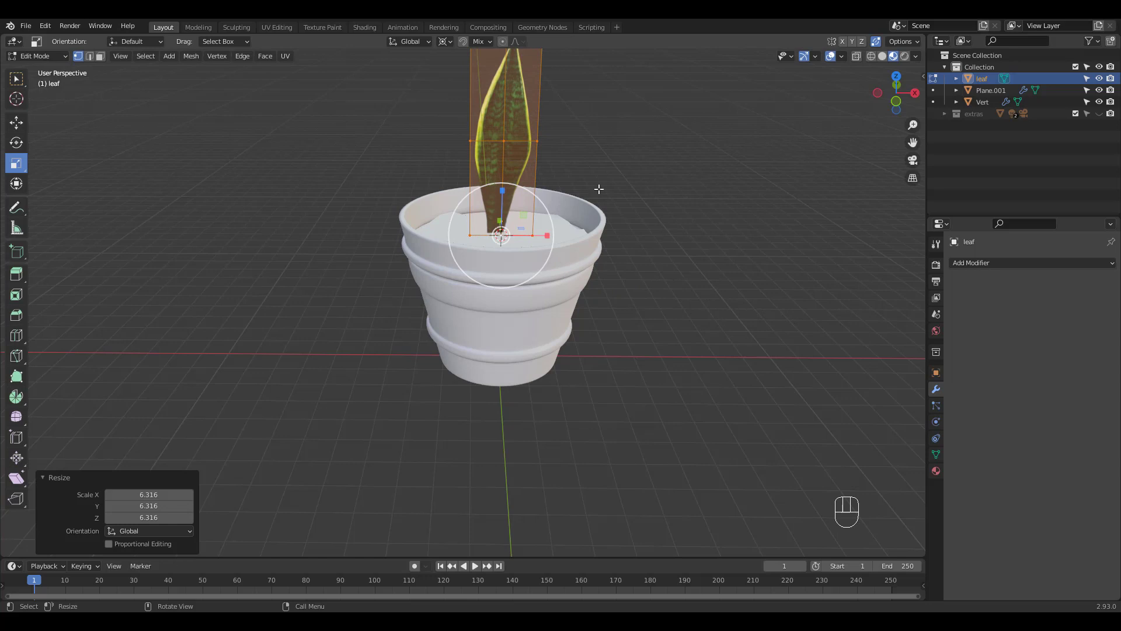
key(KP_1)
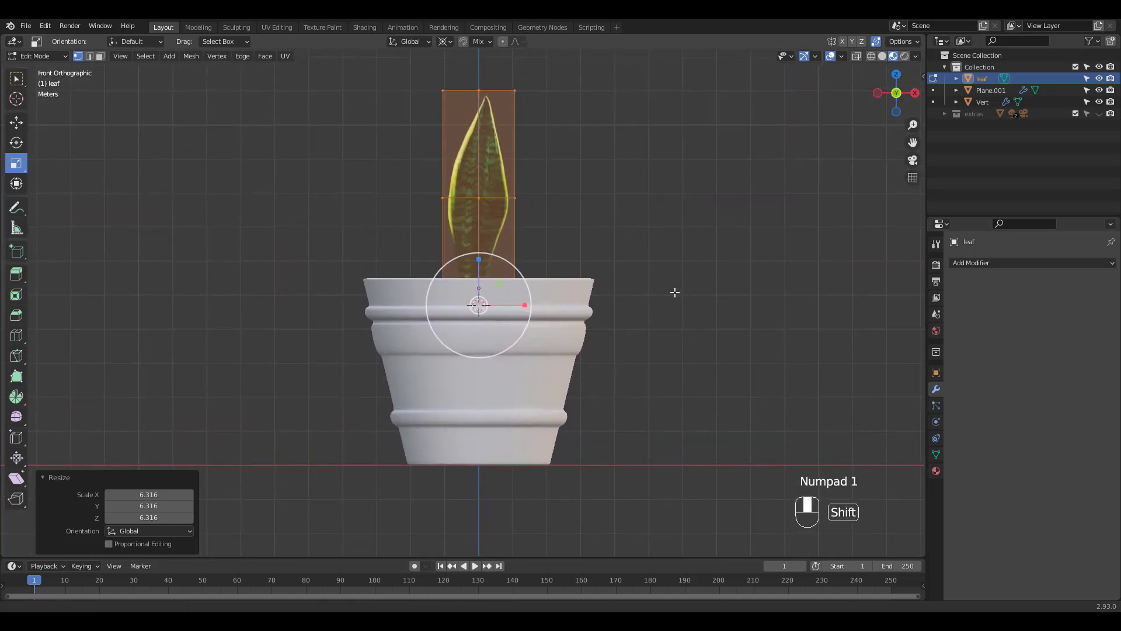
shift+middle_drag(704, 214, 696, 238)
key(s)
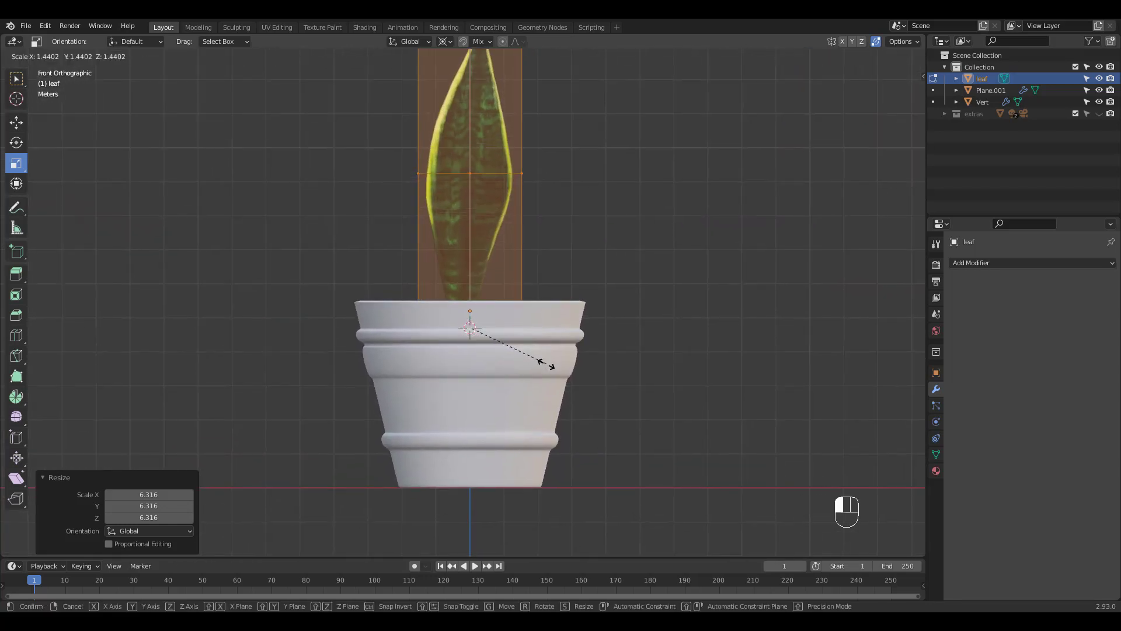
click(545, 363)
scroll(545, 363, down, 2)
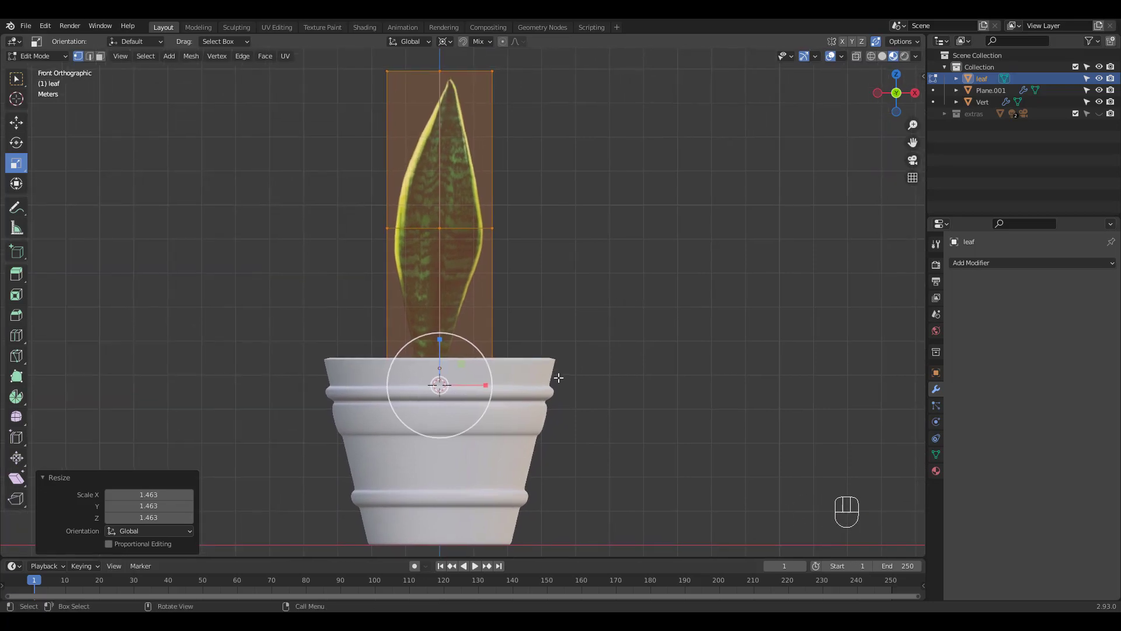
Cut loop cuts across the leaf's upper half and near its base, then view from the side
key(ctrl+r)
click(471, 179)
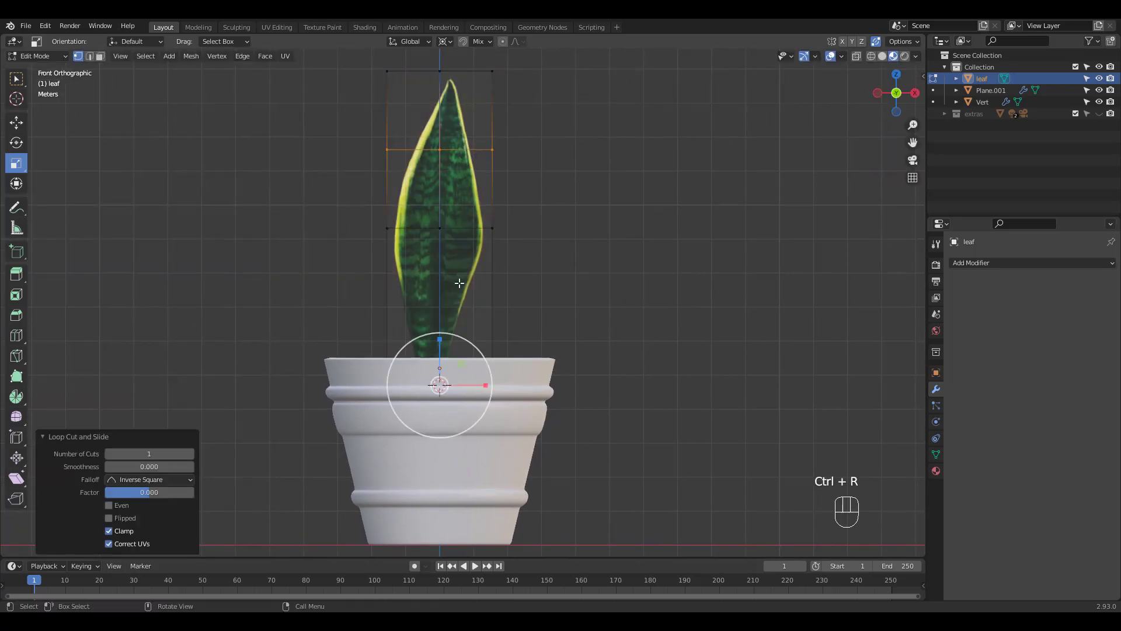
key(ctrl+r)
key(ctrl+r)
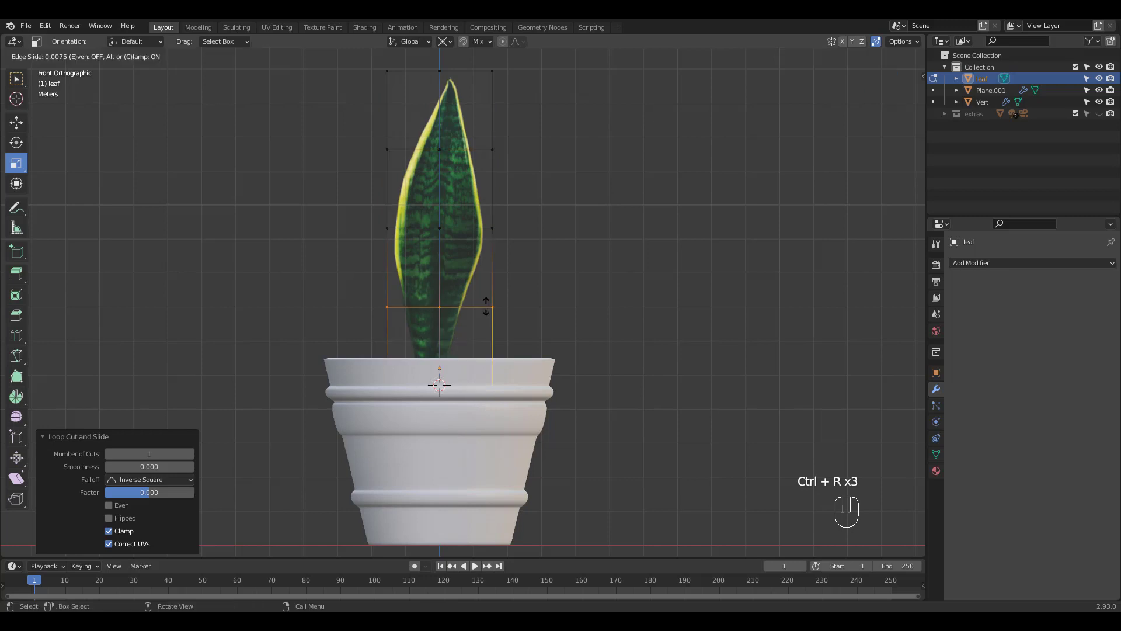
click(493, 298)
middle_drag(632, 266, 504, 267)
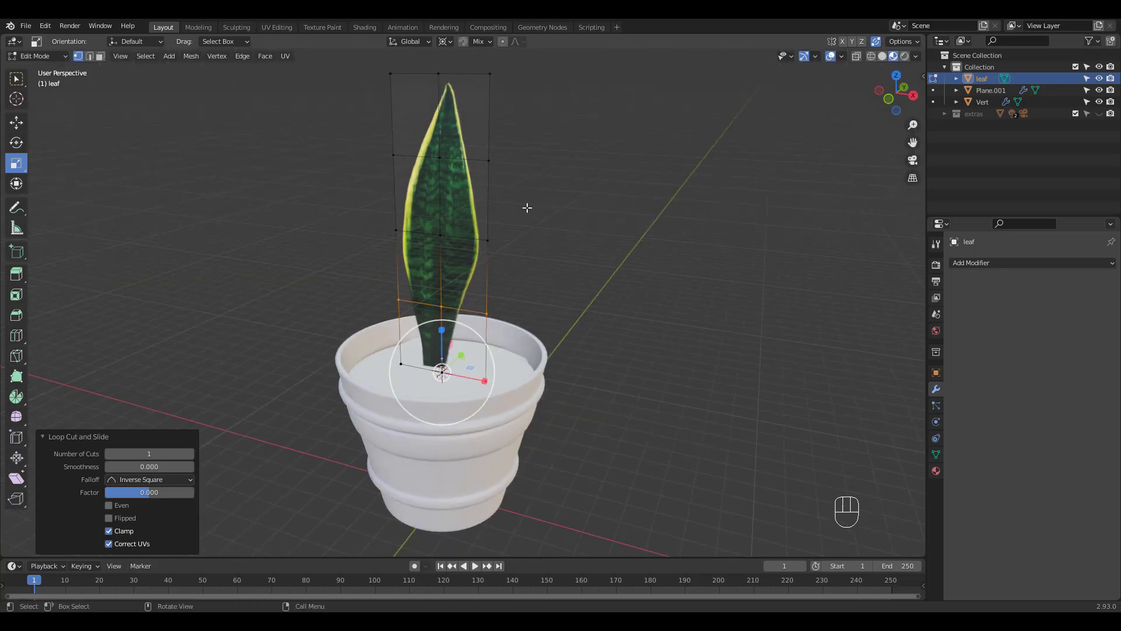
key(KP_3)
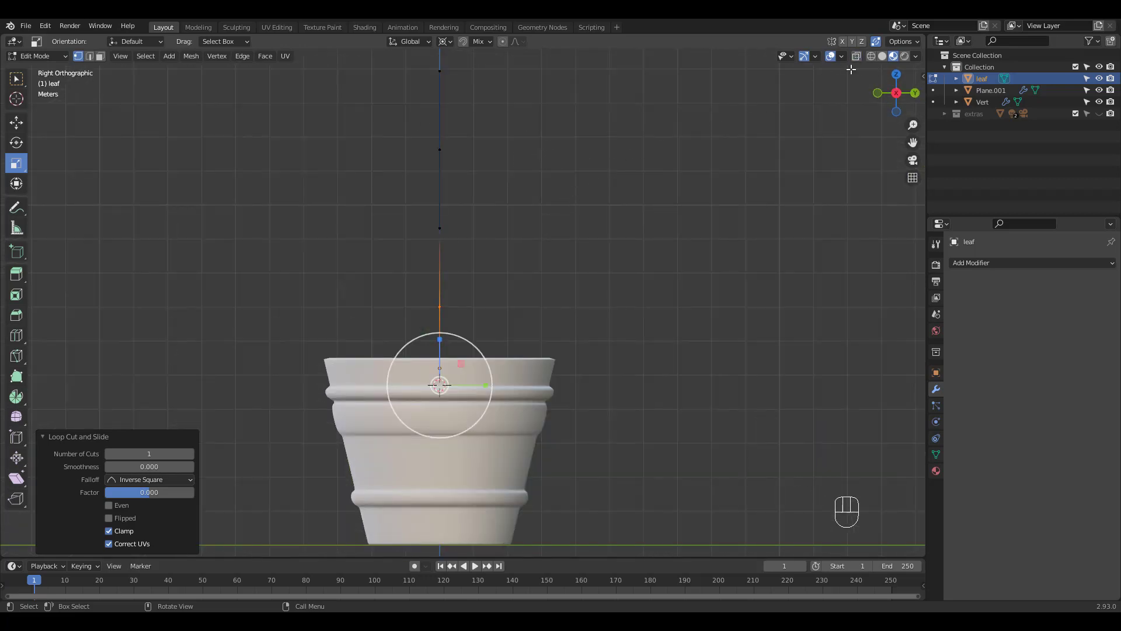
scroll(614, 236, down, 2)
Box-select the leaf's top vertices and rotate them about -4° on X into a gentle bend, then leave Edit Mode
mouse_move(604, 241)
middle_down()
mouse_move(639, 253)
mouse_move(457, 117)
middle_up()
drag(458, 117, 613, 199)
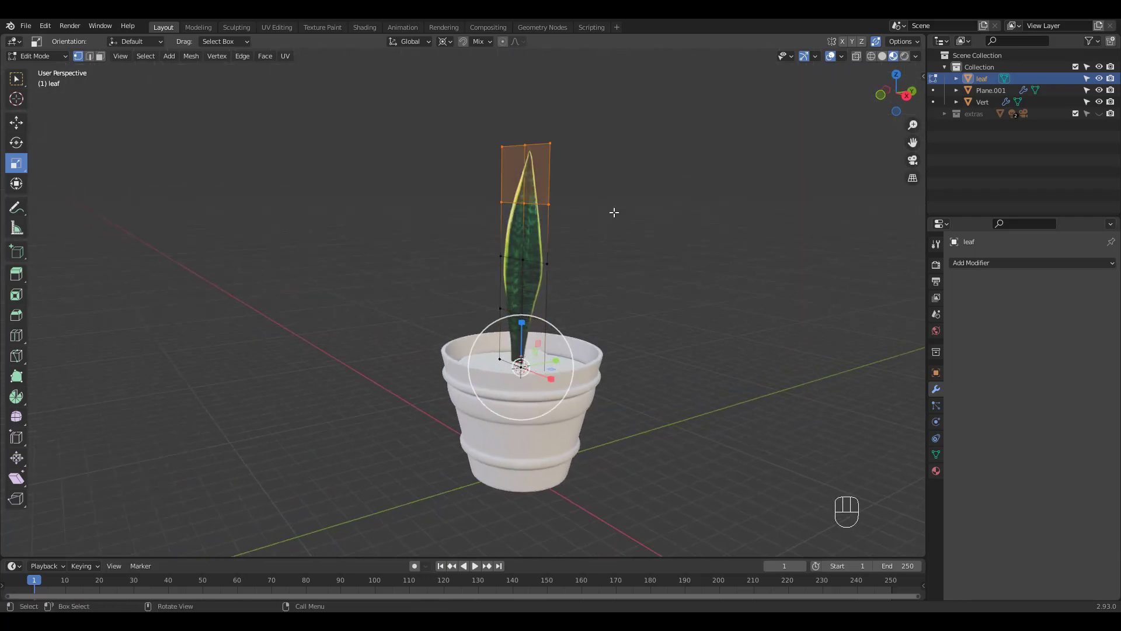
mouse_move(595, 210)
middle_down()
mouse_move(576, 238)
mouse_move(571, 278)
middle_up()
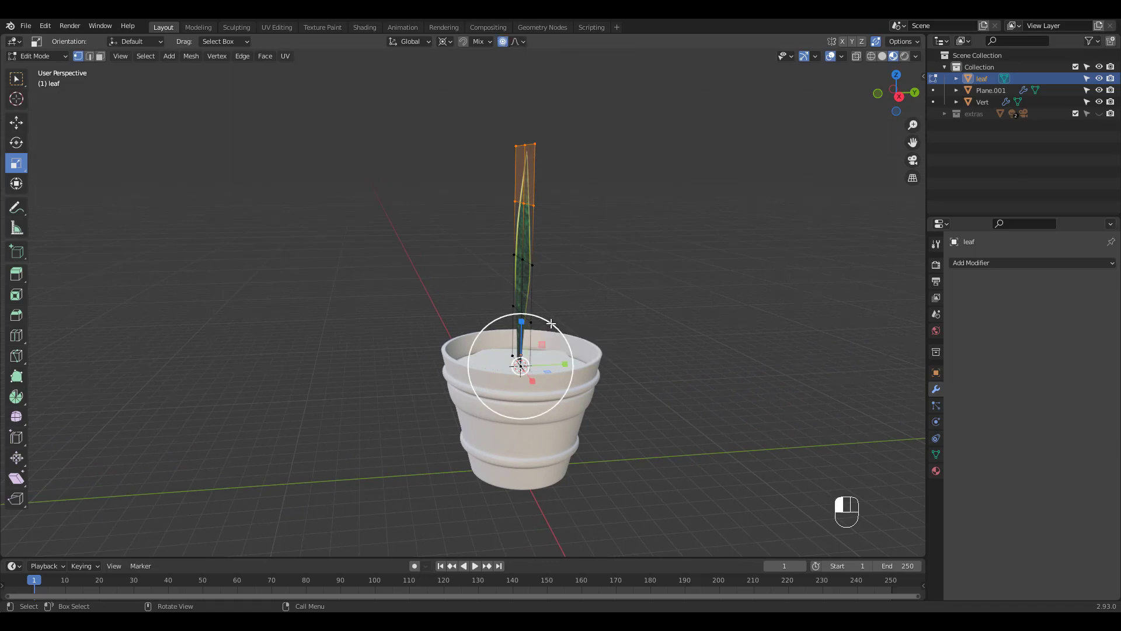
key(r)
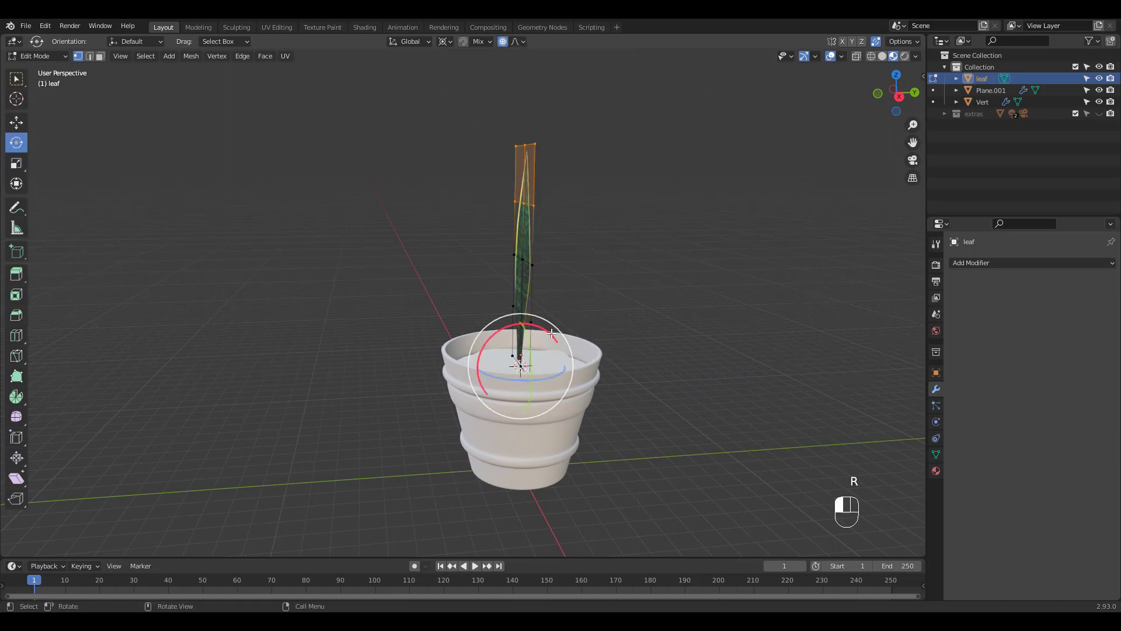
drag(552, 332, 515, 124)
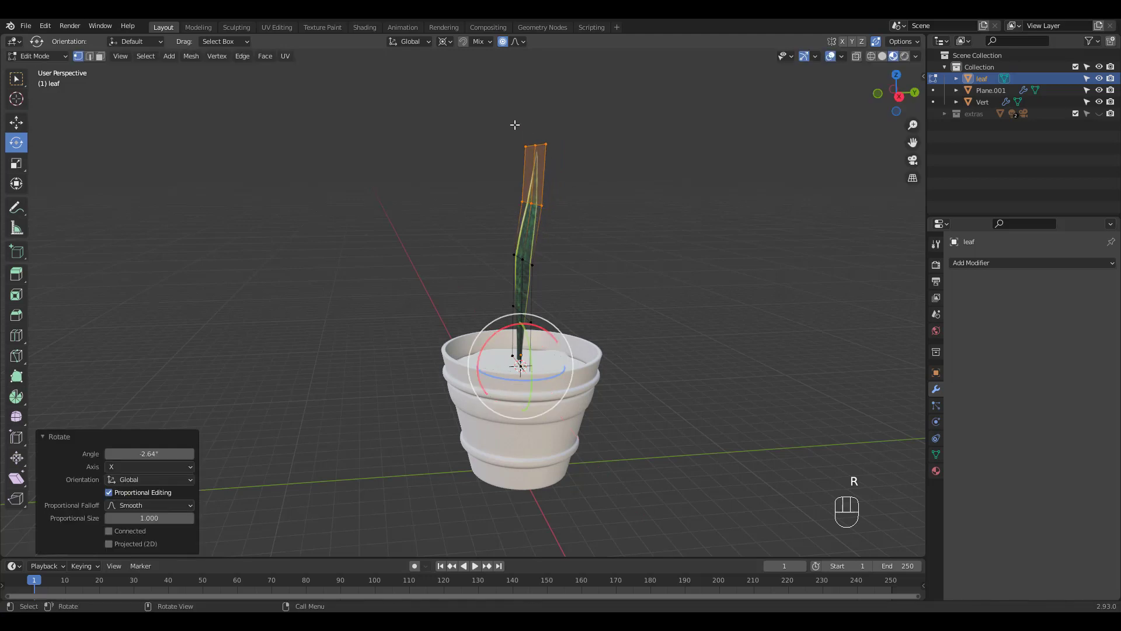
key(ctrl+z)
drag(546, 328, 555, 333)
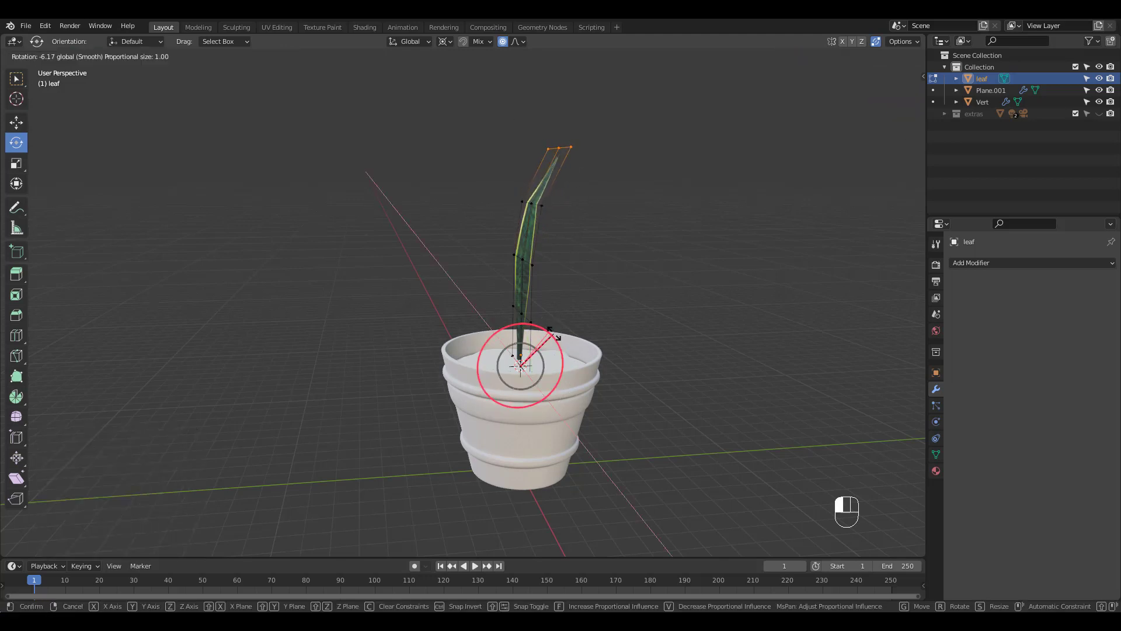
mouse_move(594, 223)
middle_down()
mouse_move(690, 237)
mouse_move(623, 224)
middle_up()
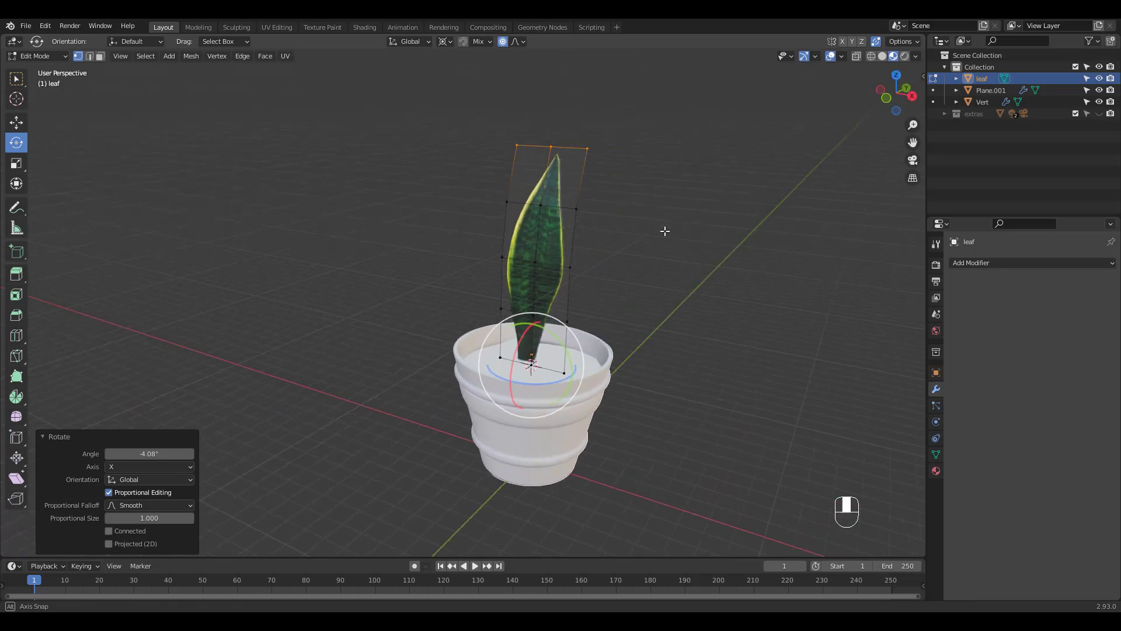
key(Tab)
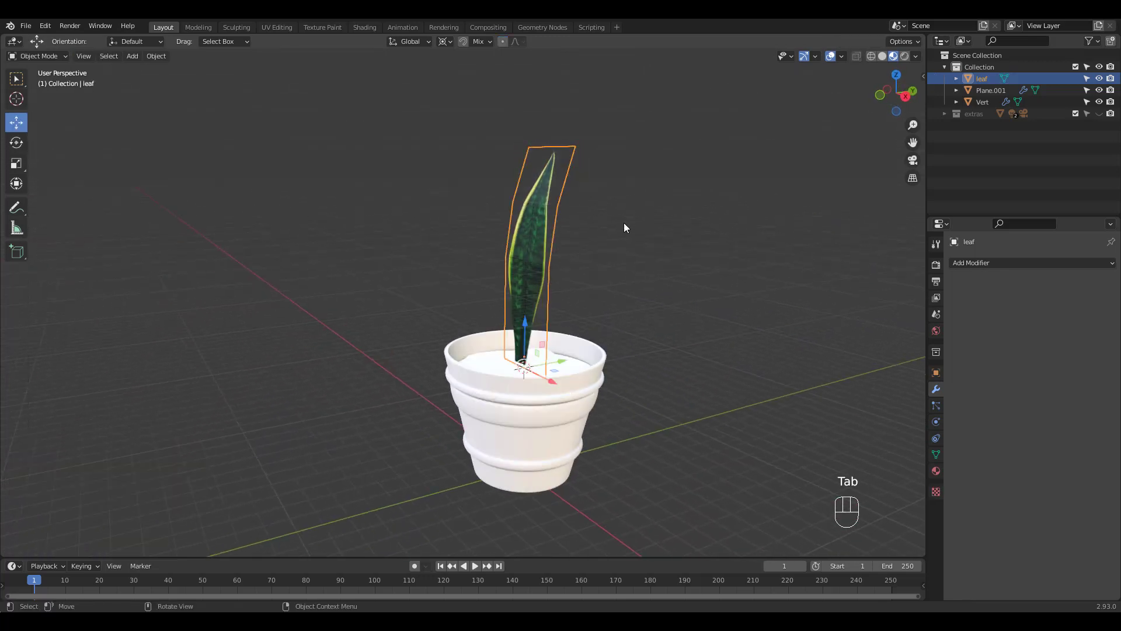
Give the leaf a level-2 Subdivision modifier and smooth shading
key(ctrl+2)
right_click(545, 223)
click(540, 225)
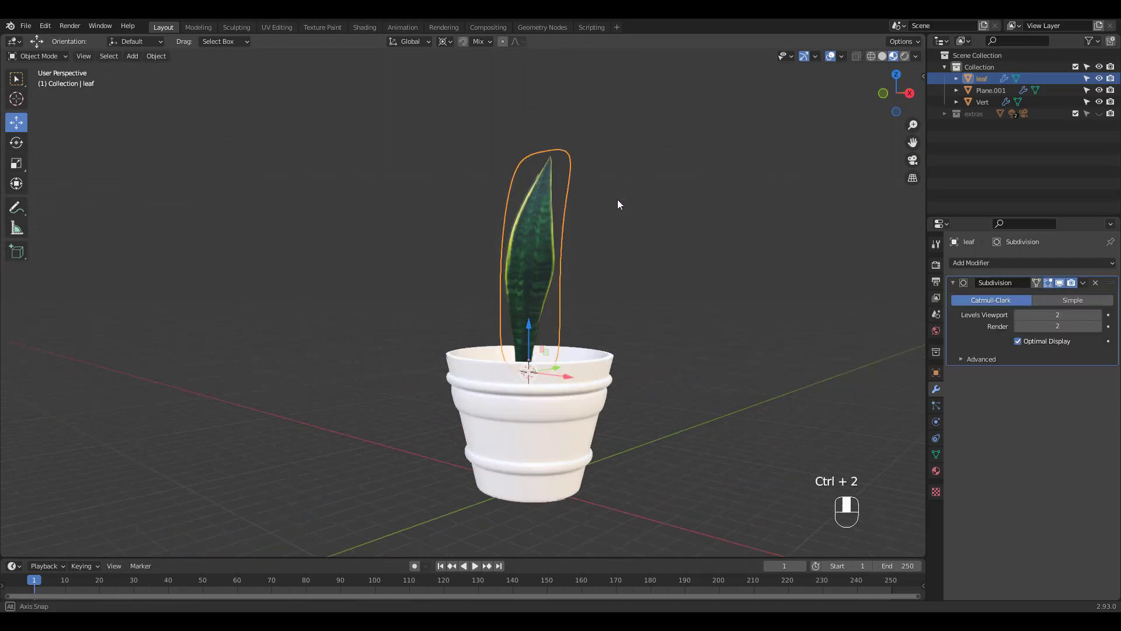
mouse_move(553, 225)
middle_down()
mouse_move(662, 260)
mouse_move(570, 254)
mouse_move(552, 263)
middle_up()
In Edit Mode, move the leaf's middle edge loop to bend it into a gentle arch
key(Tab)
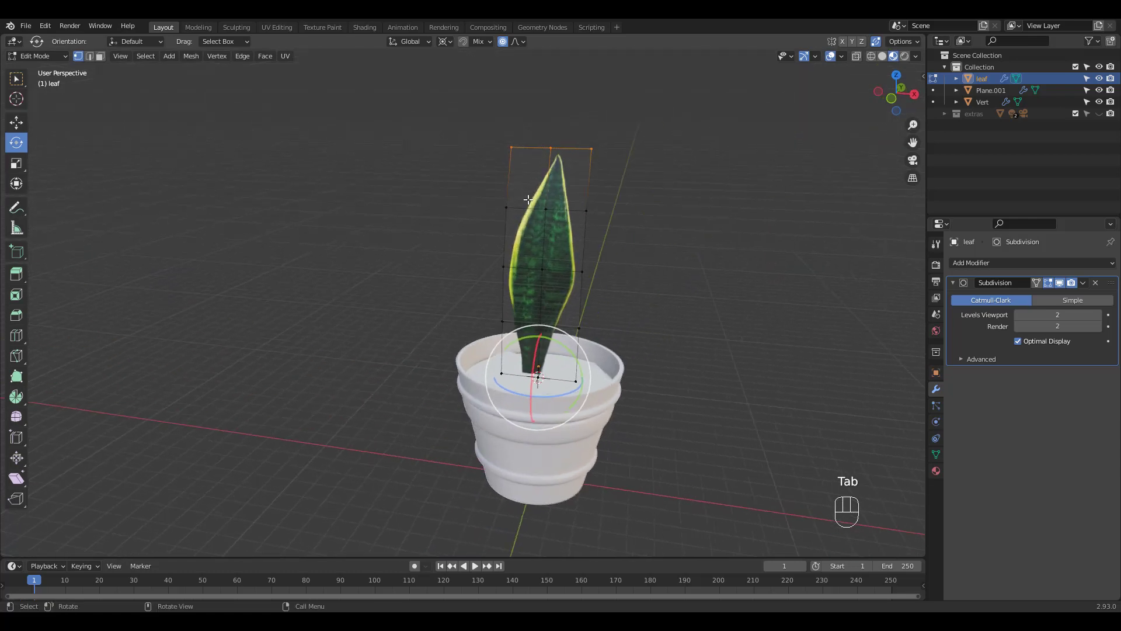
key(ctrl+r)
click(544, 332)
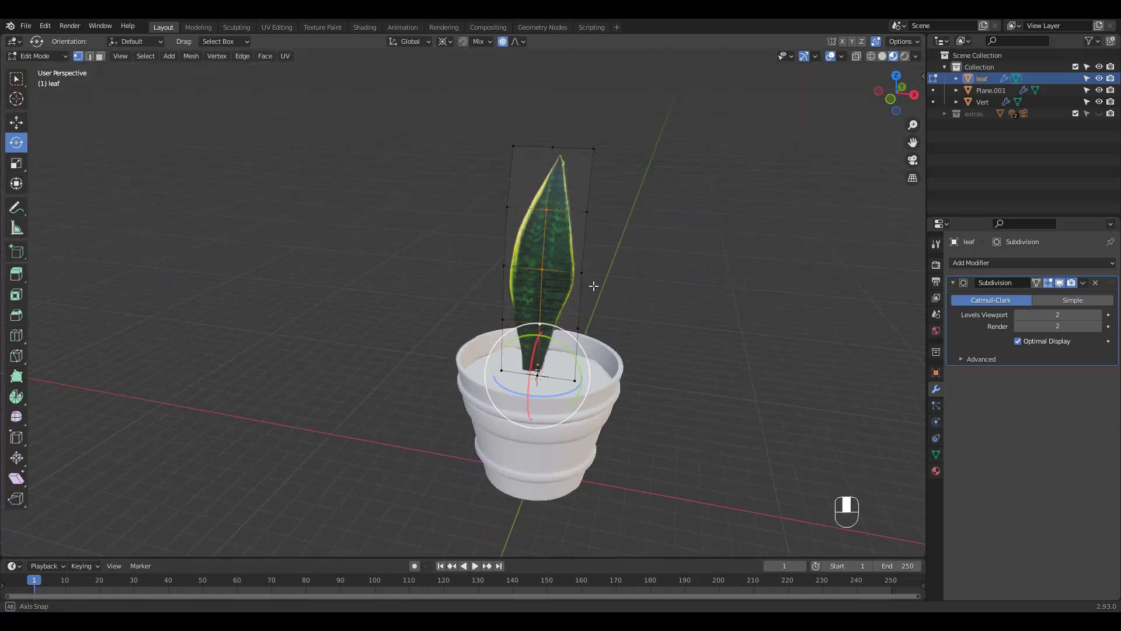
middle_drag(561, 290, 613, 315)
key(g)
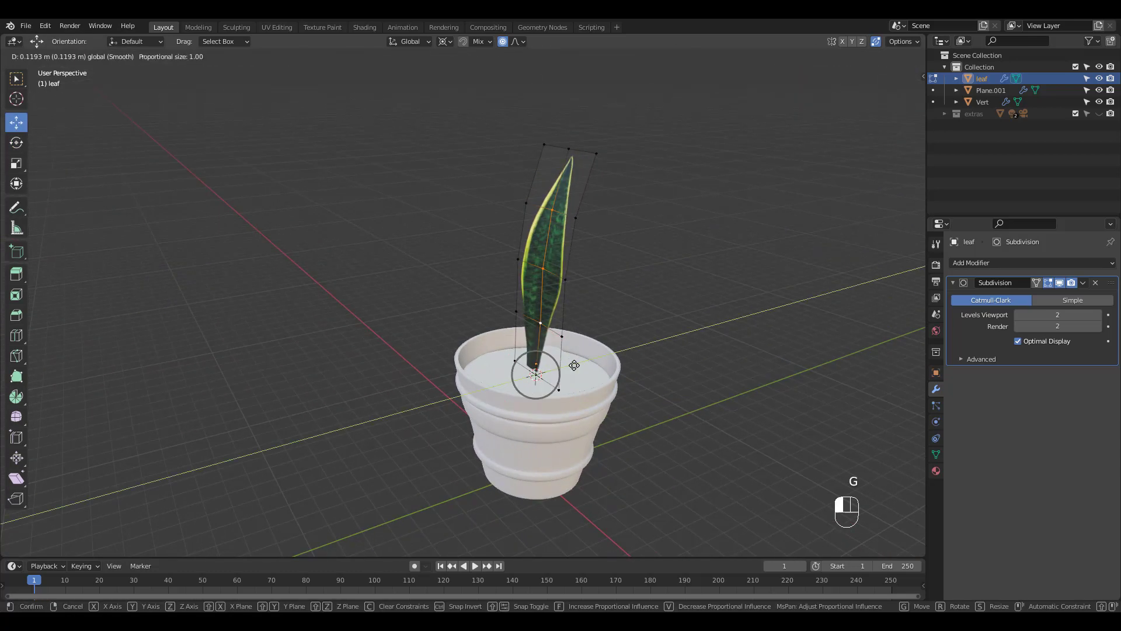
click(569, 289)
mouse_move(578, 263)
middle_down()
mouse_move(623, 246)
mouse_move(690, 253)
mouse_move(572, 304)
middle_up()
key(Tab)
Move the leaf along Y toward one side of the pot, viewed from above
key(g)
key(y)
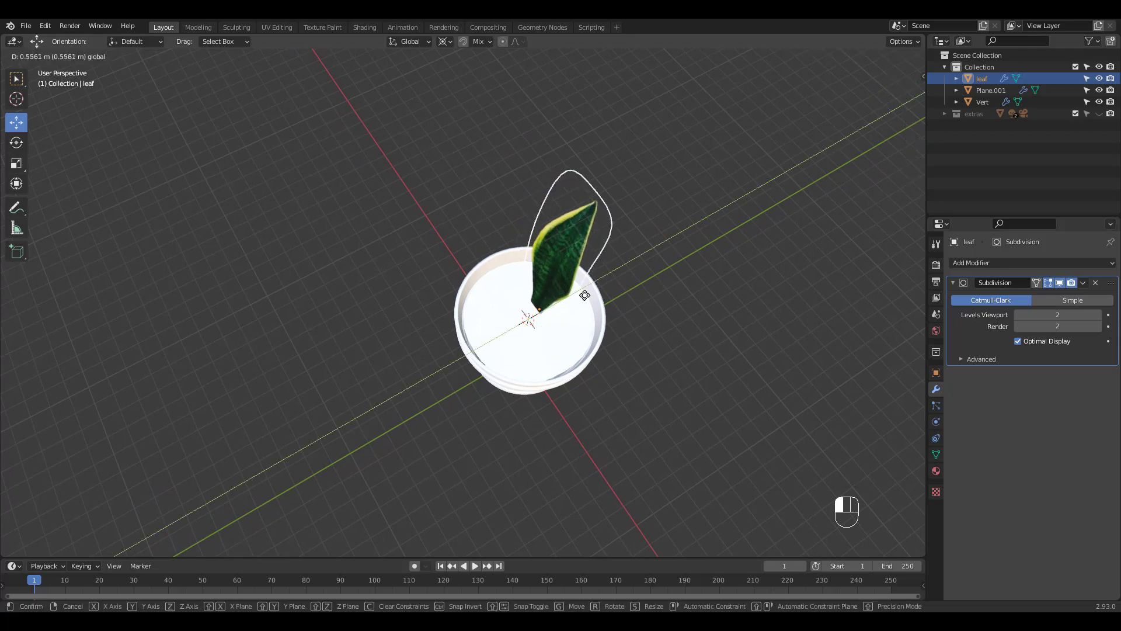
click(588, 283)
key(KP_7)
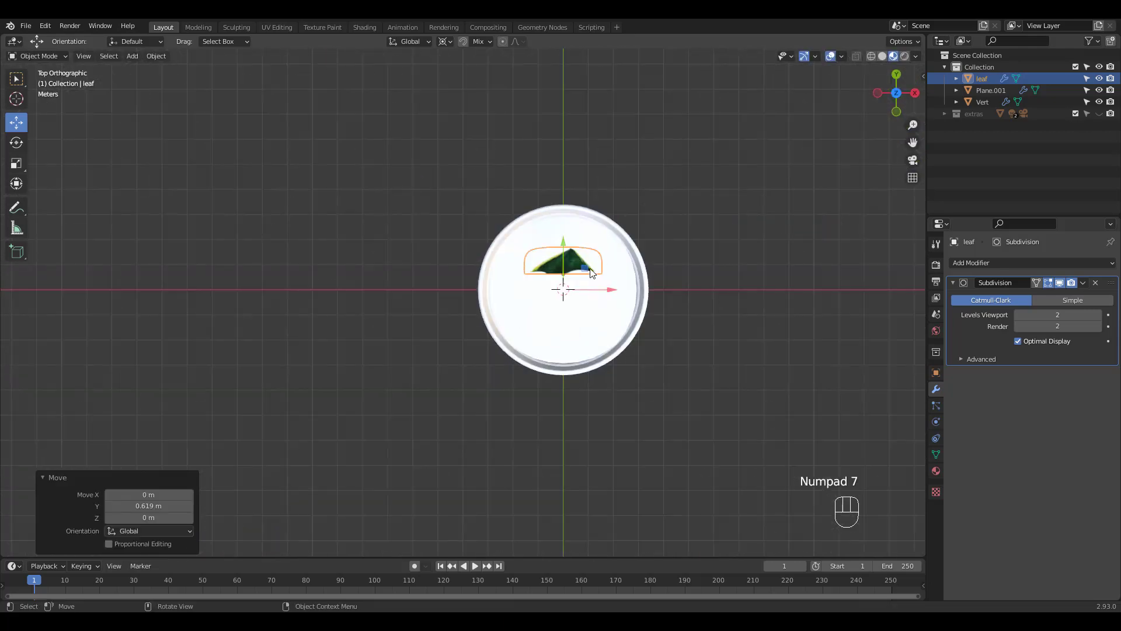
Duplicate the leaf, rotate the copy about 100° and place it beside the first
key(shift+d)
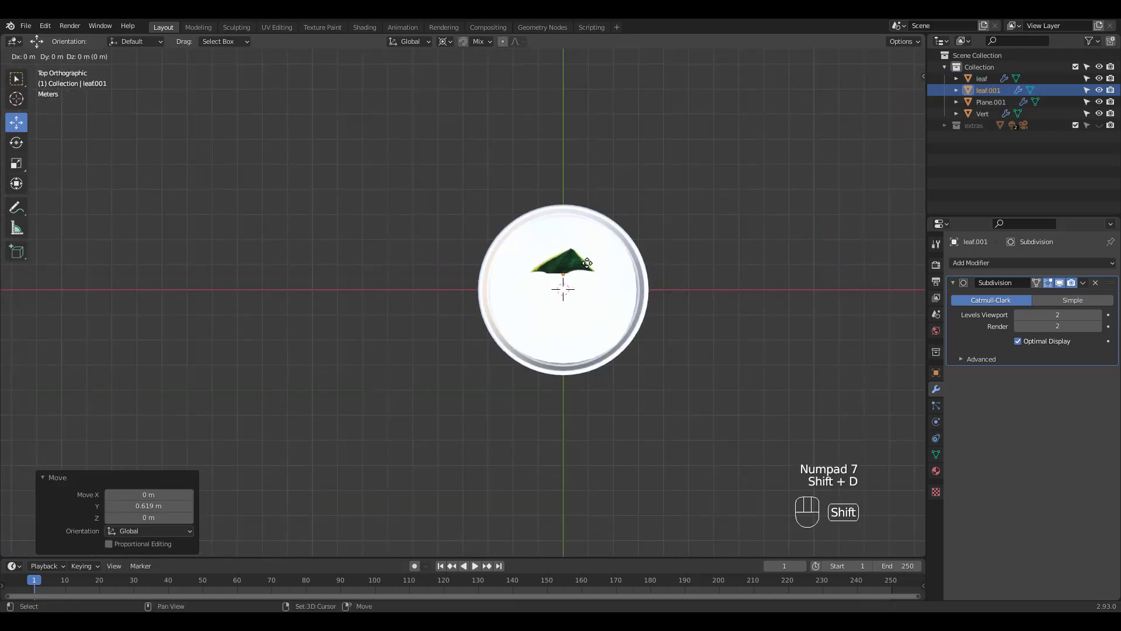
key(r)
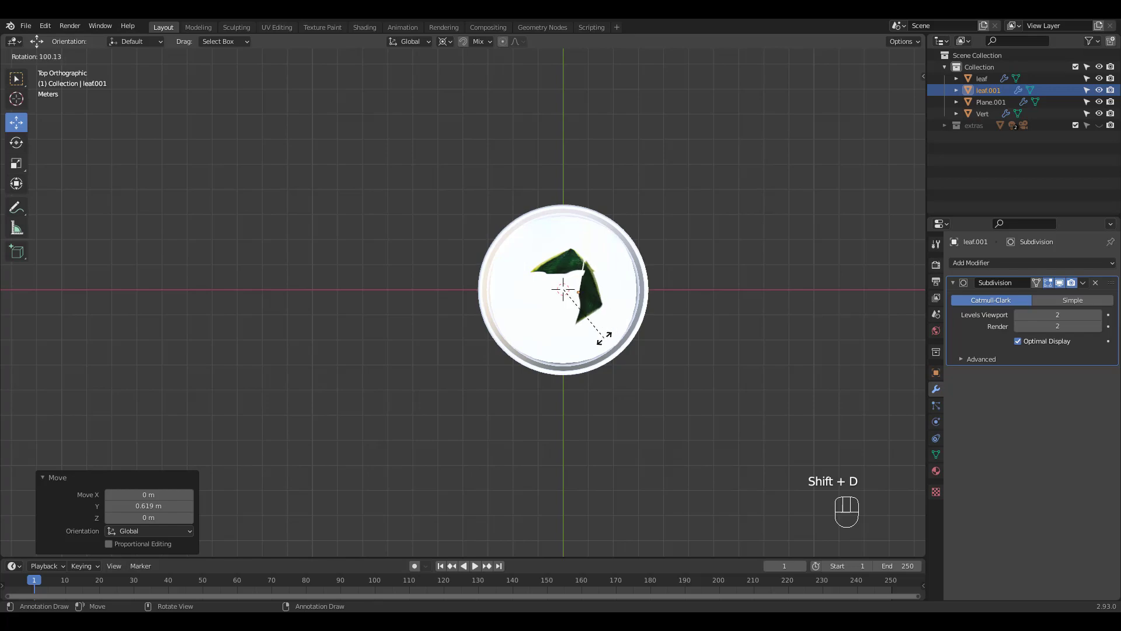
click(613, 326)
key(g)
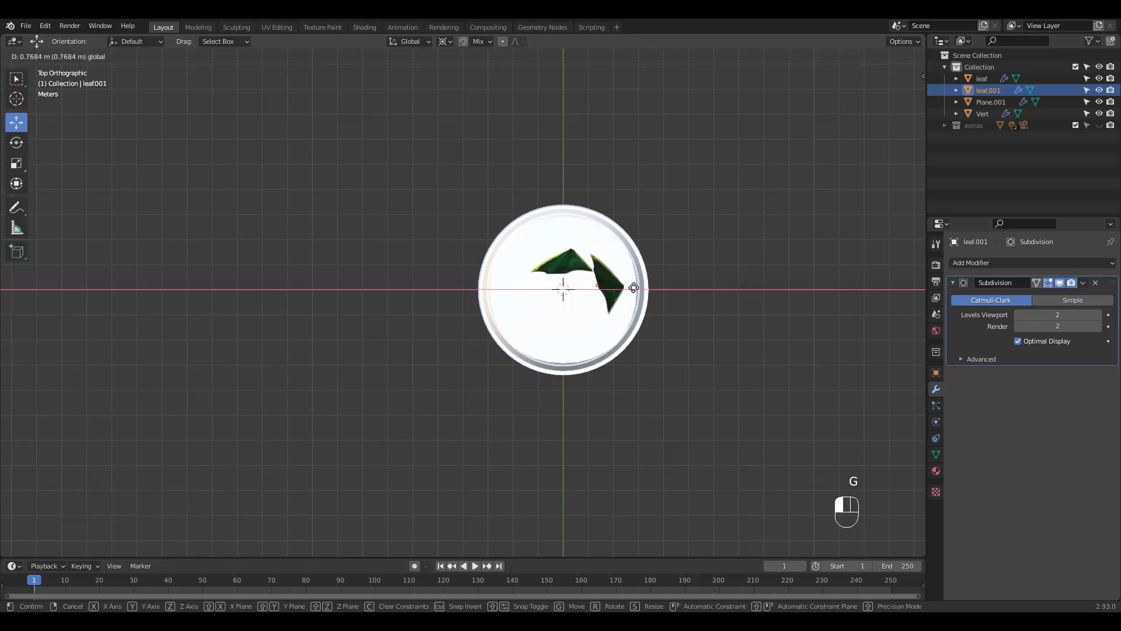
click(611, 292)
mouse_move(605, 289)
middle_down()
mouse_move(633, 162)
mouse_move(675, 189)
middle_up()
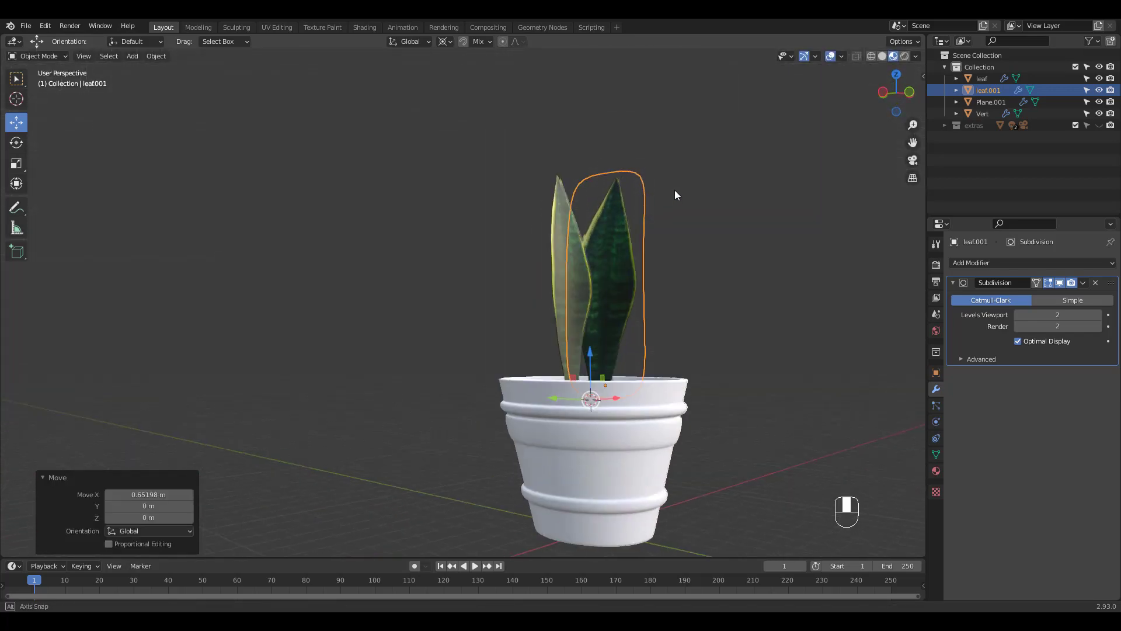
Tilt the copied leaf slightly around the Y axis
key(r)
key(y)
click(614, 289)
mouse_move(613, 289)
middle_down()
mouse_move(549, 322)
mouse_move(683, 176)
middle_up()
Scale down and rotate the copied leaf's top vertices about -12.7° to narrow and bend its tip
key(Tab)
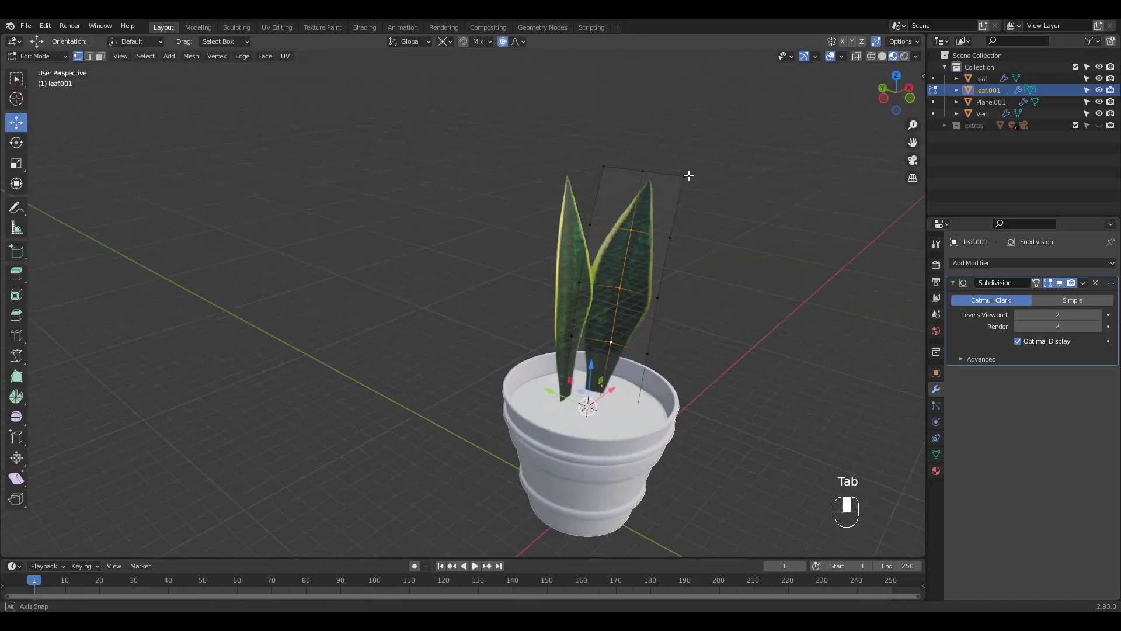
key(s)
drag(593, 137, 688, 195)
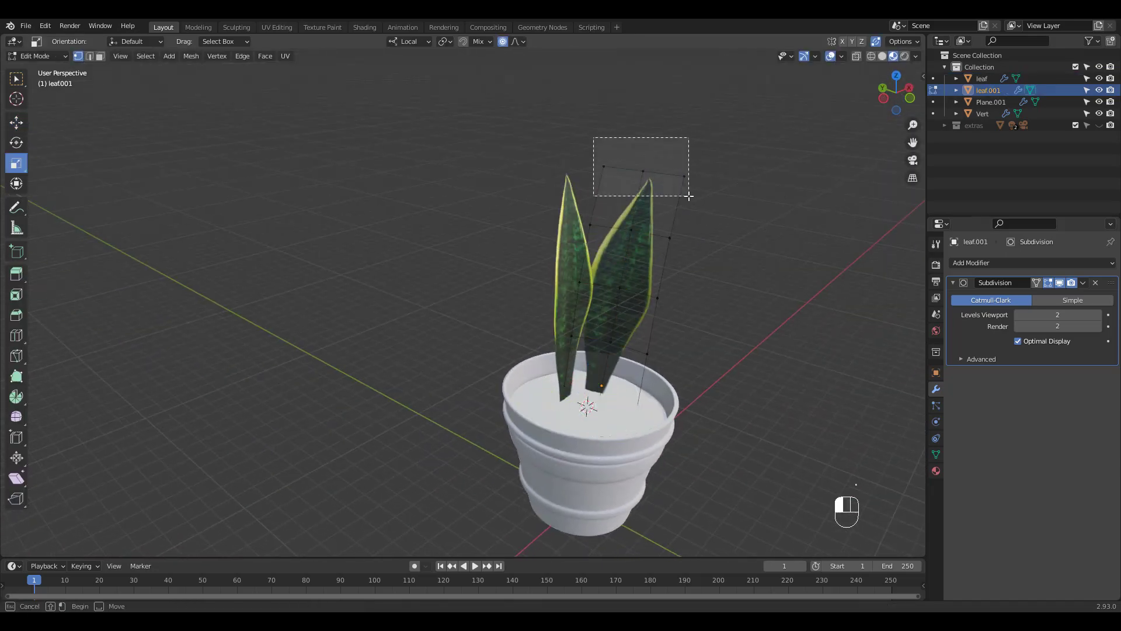
key(s)
click(648, 175)
middle_drag(648, 175, 677, 178)
key(r)
drag(677, 178, 665, 188)
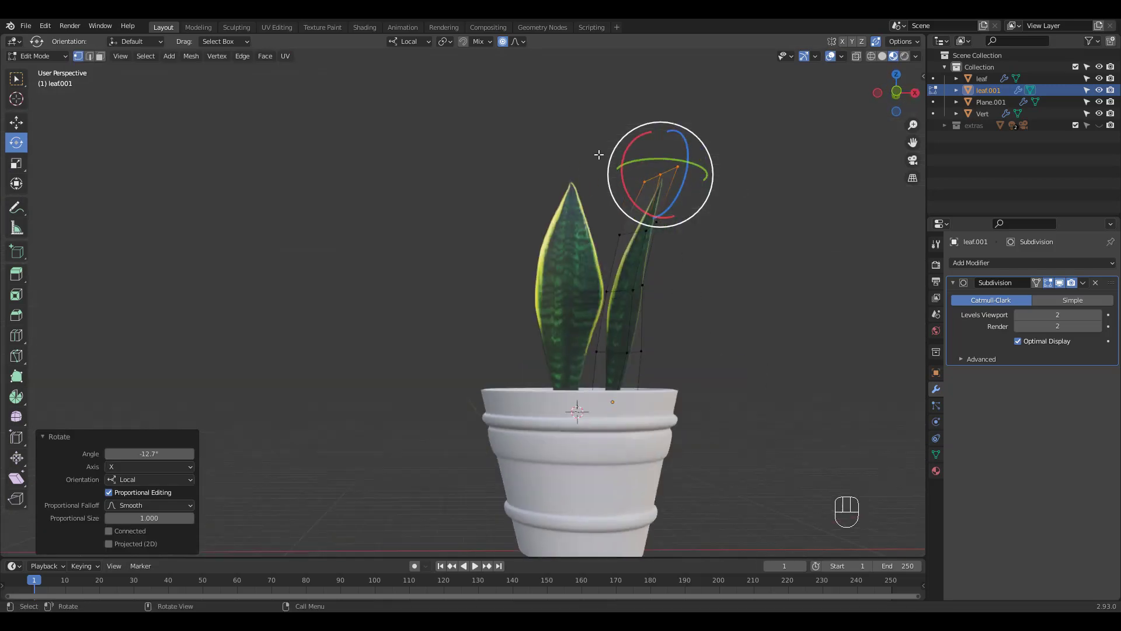
From the side view, push the copied leaf's upper vertices backward along Y
key(KP_3)
middle_drag(665, 219, 613, 246)
drag(585, 259, 651, 349)
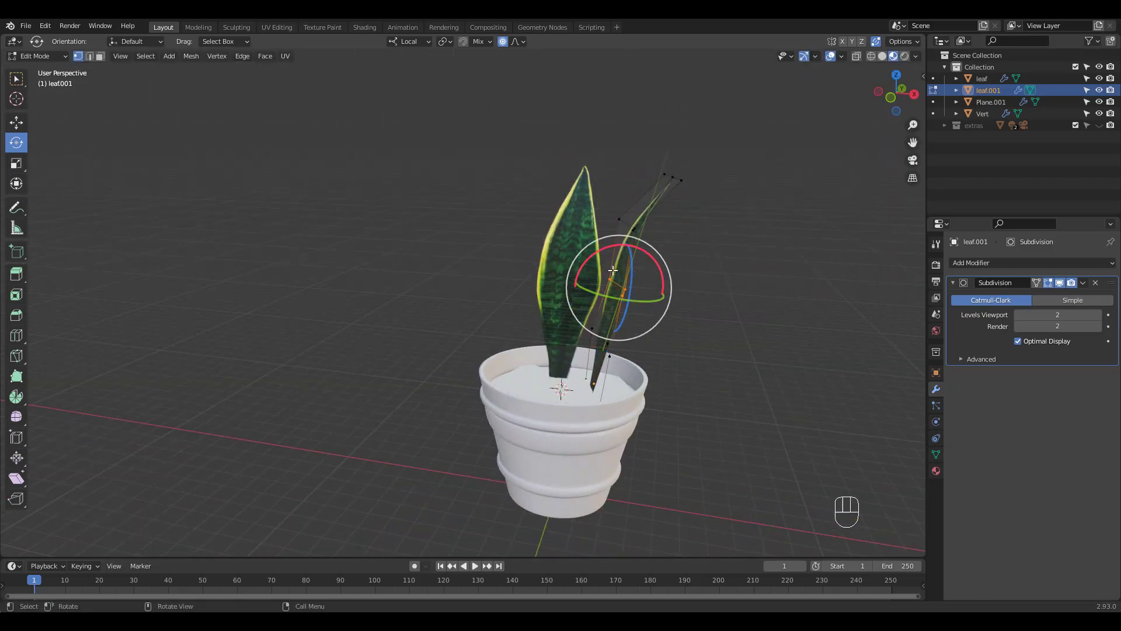
key(g)
drag(613, 298, 604, 290)
middle_drag(614, 290, 578, 274)
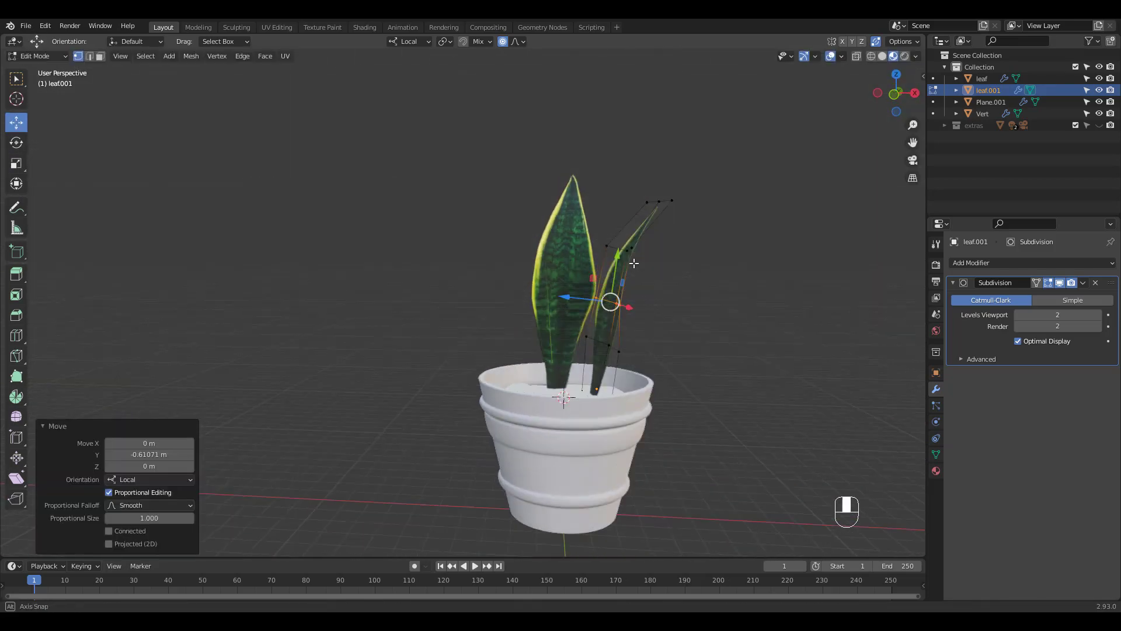